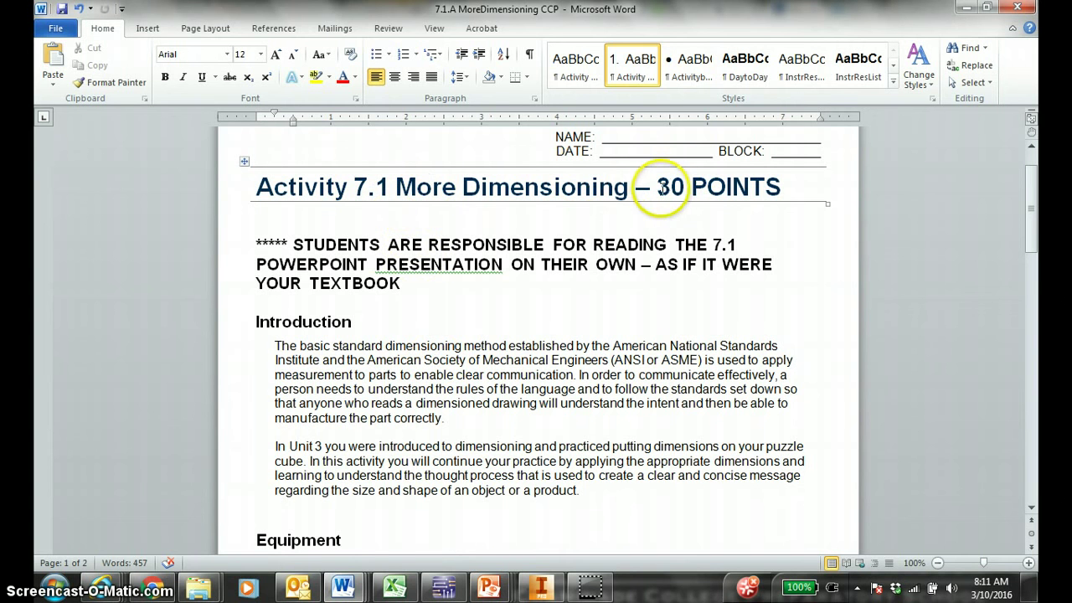
- Review the Activity 7.1 document down to the dimensioned flange drawing in problem 1
{"action": "left_click_drag", "start_coordinate": [658, 187], "coordinate": [749, 187]}
{"action": "scroll", "coordinate": [536, 387], "scroll_direction": "down", "scroll_amount": 3}
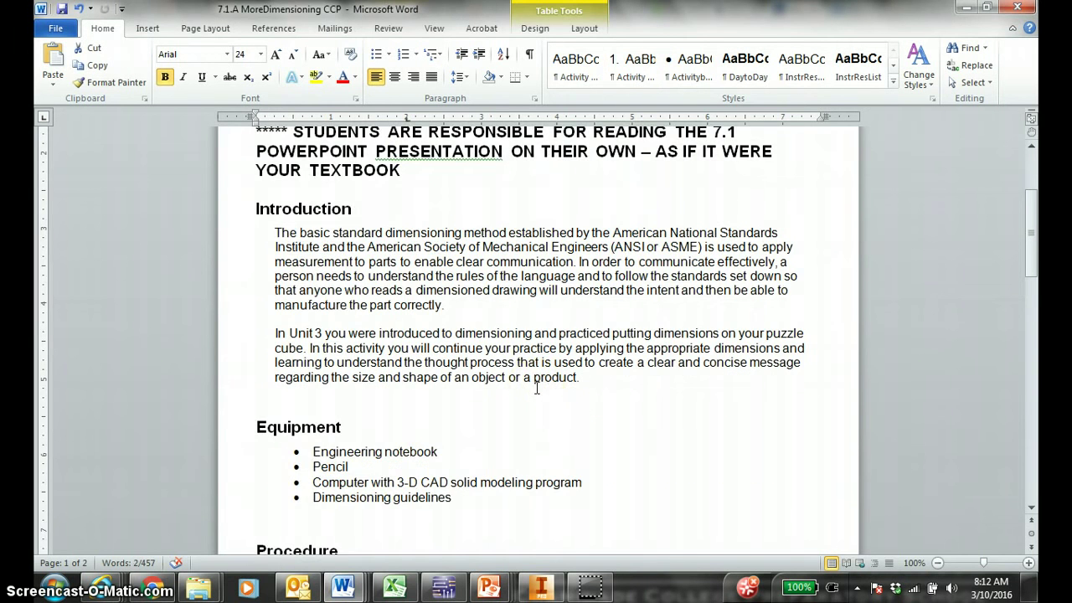
{"action": "scroll", "coordinate": [536, 387], "scroll_direction": "down", "scroll_amount": 18}
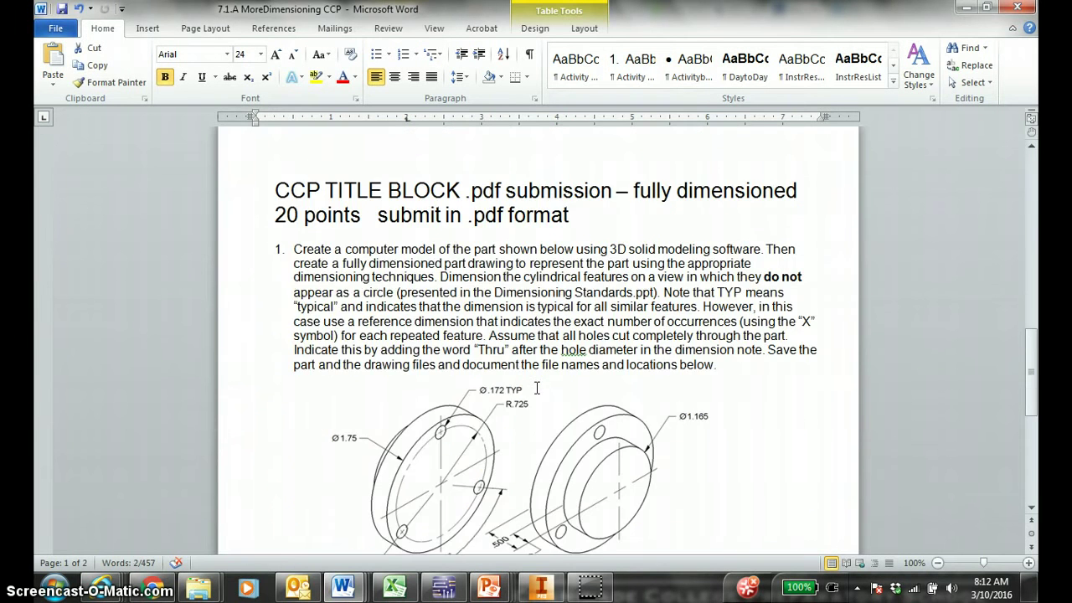
{"action": "scroll", "coordinate": [535, 392], "scroll_direction": "down", "scroll_amount": 1}
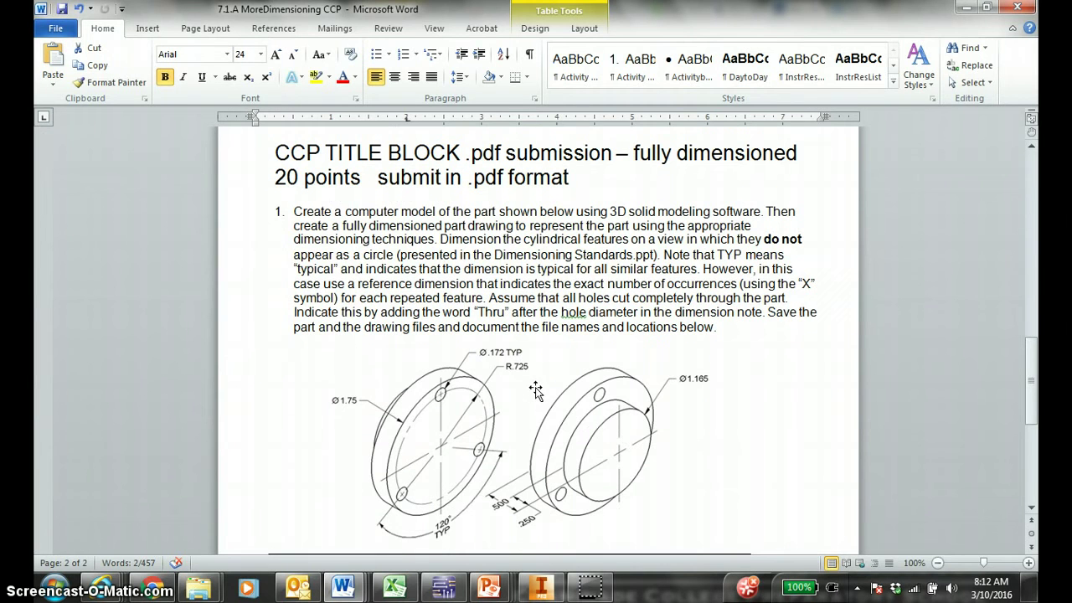
{"action": "left_click", "coordinate": [539, 399]}
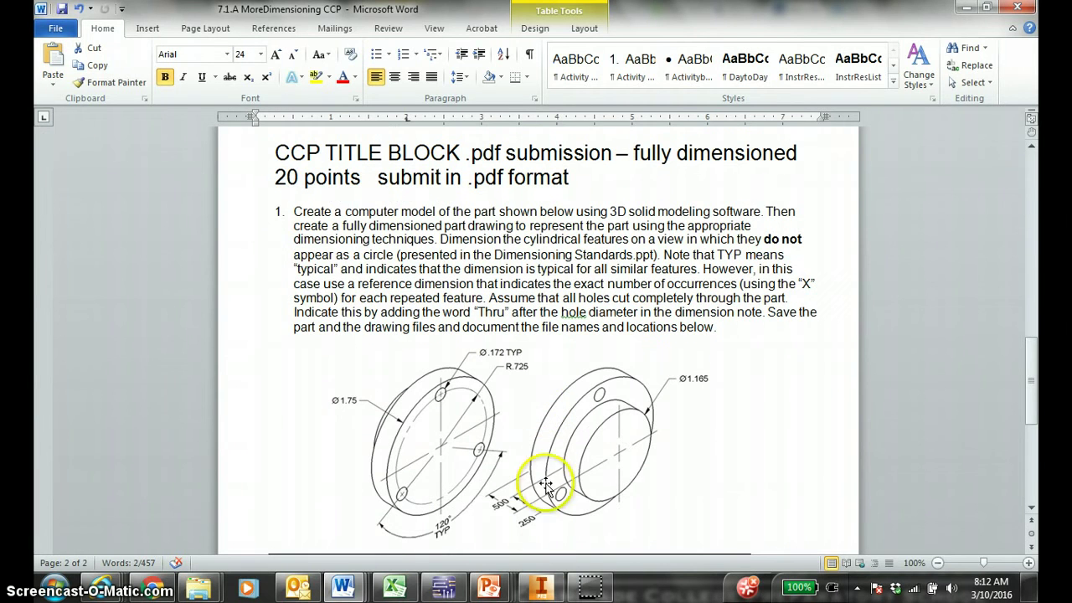
- Switch to Inventor and sketch a 1.75 in diameter circle centred on the origin on the XY plane
{"action": "left_click", "coordinate": [541, 583]}
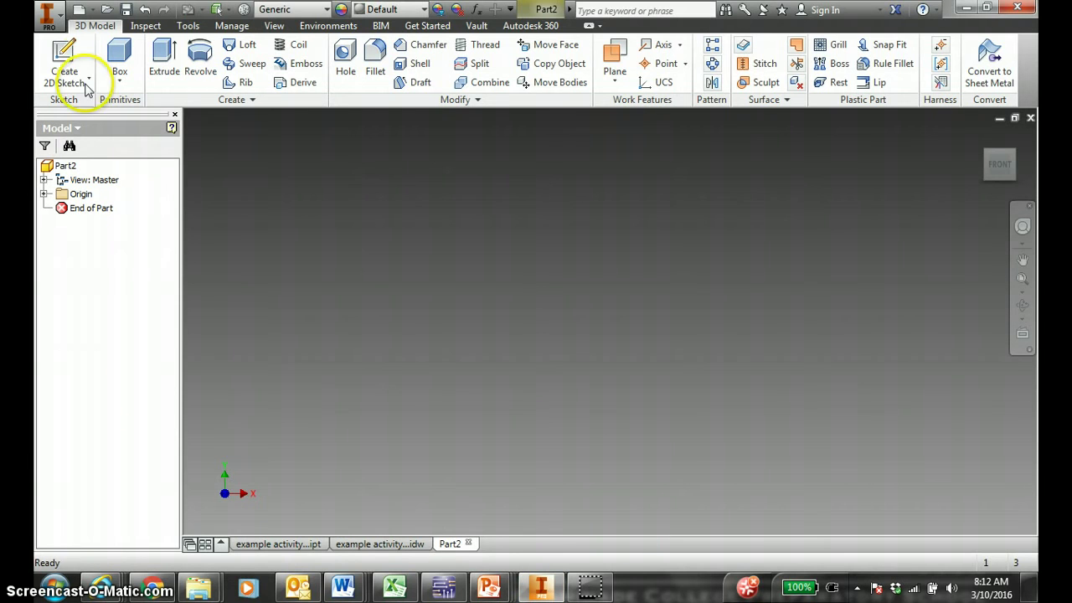
{"action": "left_click", "coordinate": [73, 56]}
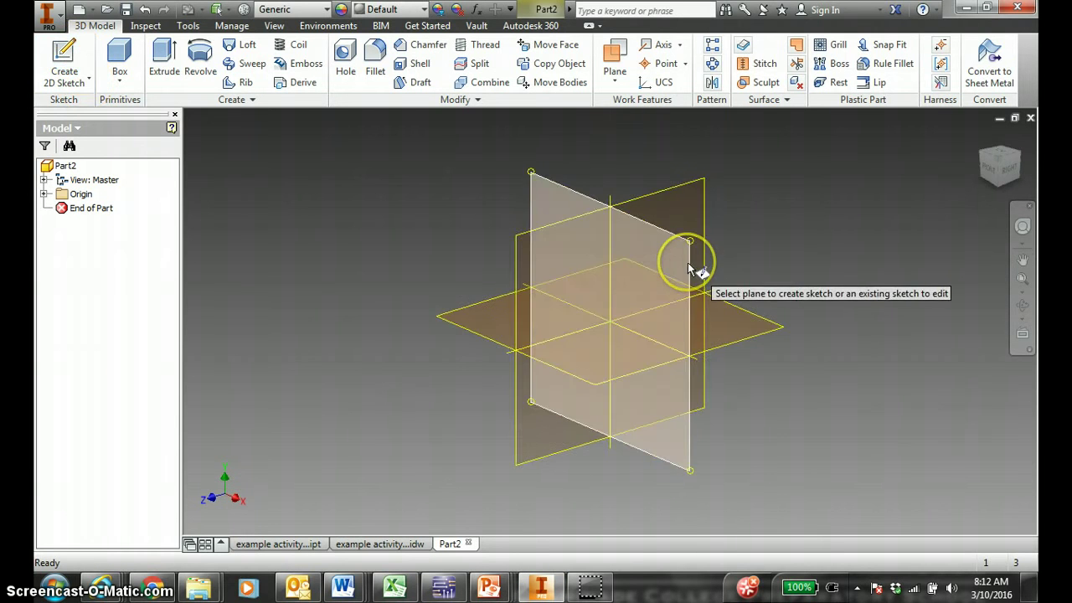
{"action": "left_click", "coordinate": [689, 267]}
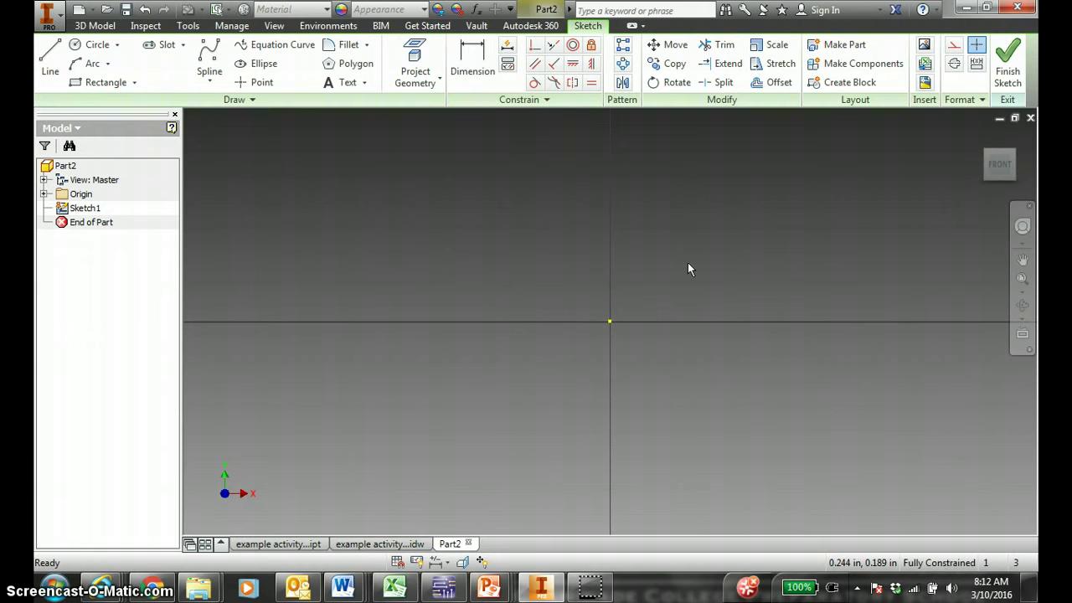
{"action": "left_click", "coordinate": [103, 82]}
{"action": "left_click", "coordinate": [95, 46]}
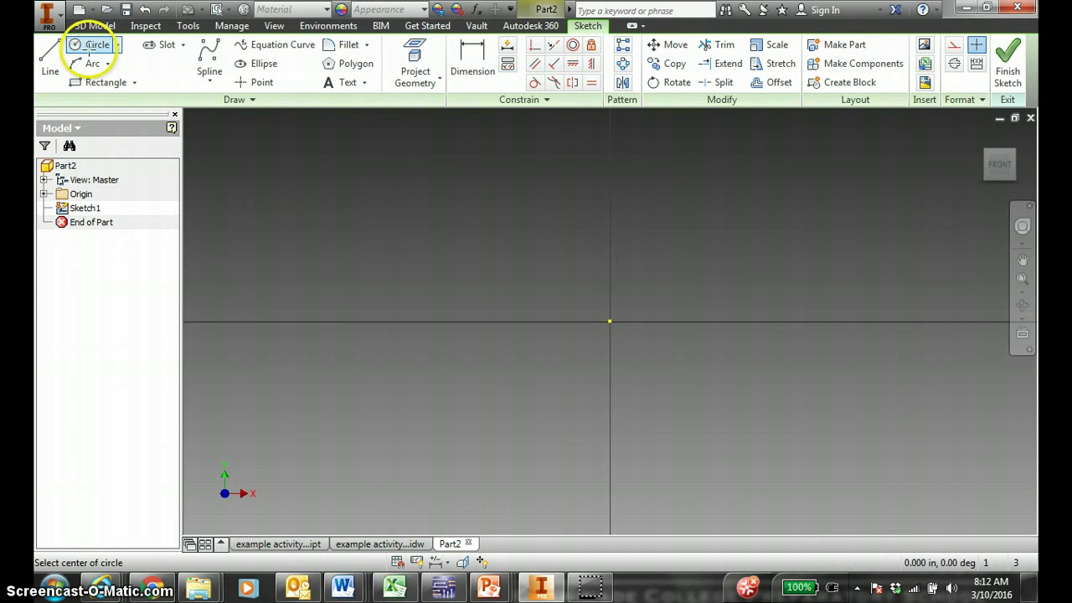
{"action": "left_click", "coordinate": [610, 320]}
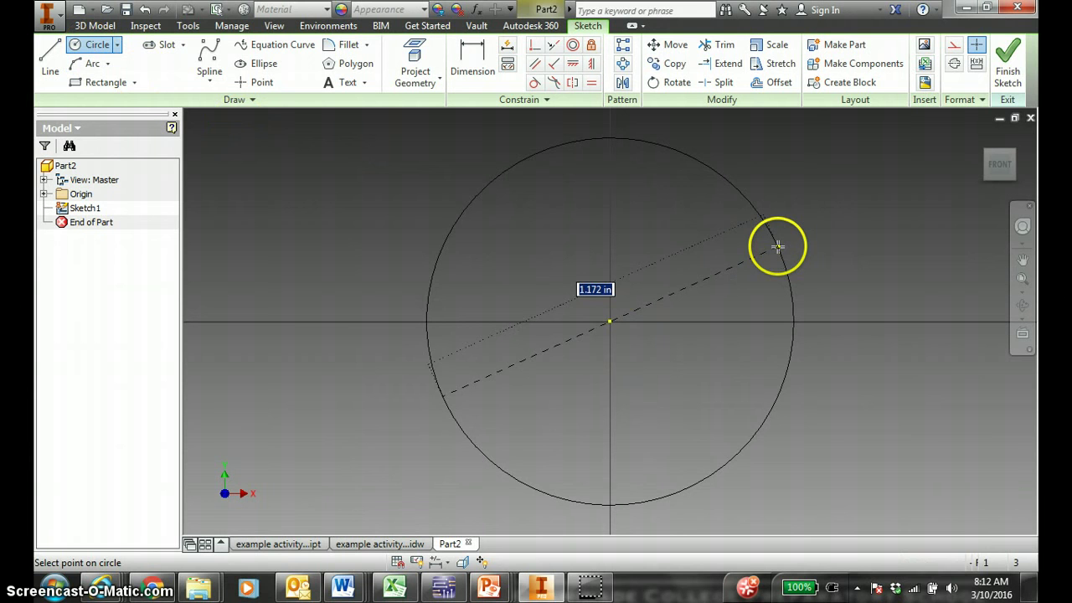
{"action": "type", "text": "1.75"}
{"action": "key", "text": "Return"}
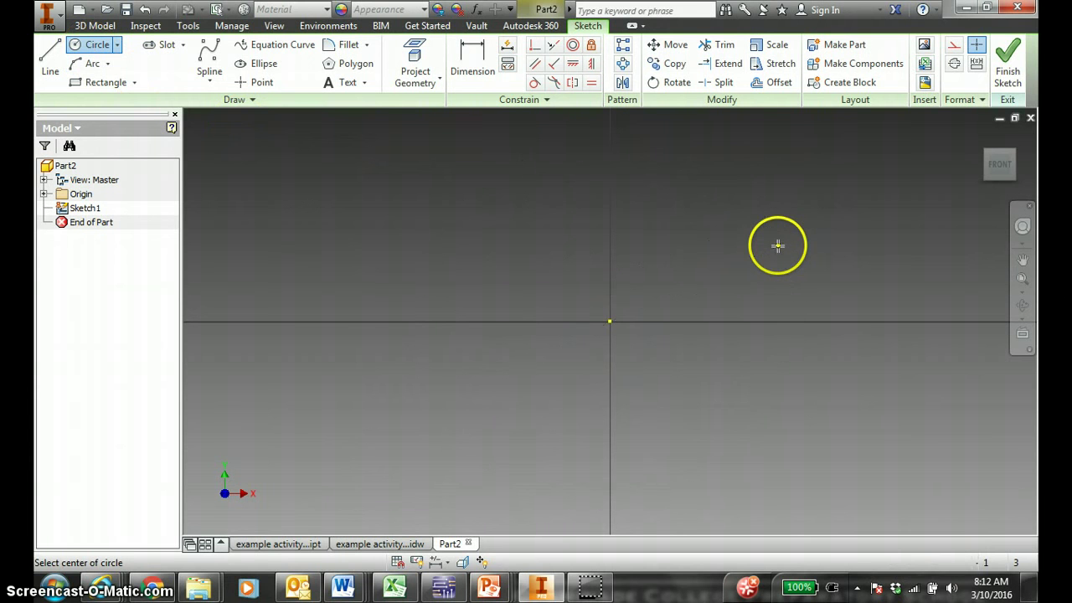
{"action": "key", "text": "Escape"}
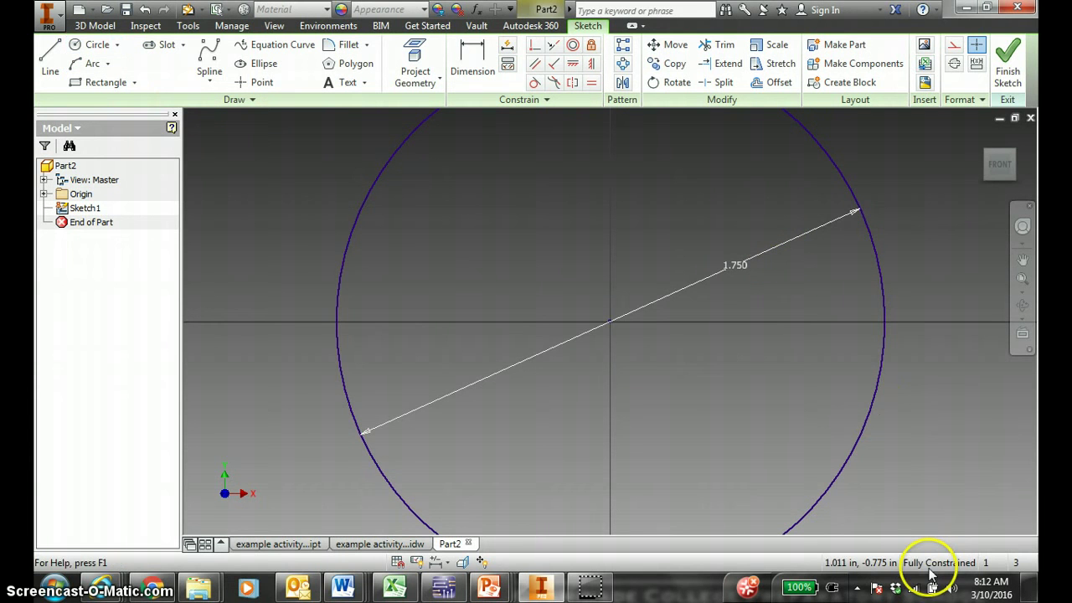
- Finish the sketch and extrude the circle .25 in into a solid disc
{"action": "left_click", "coordinate": [1009, 72]}
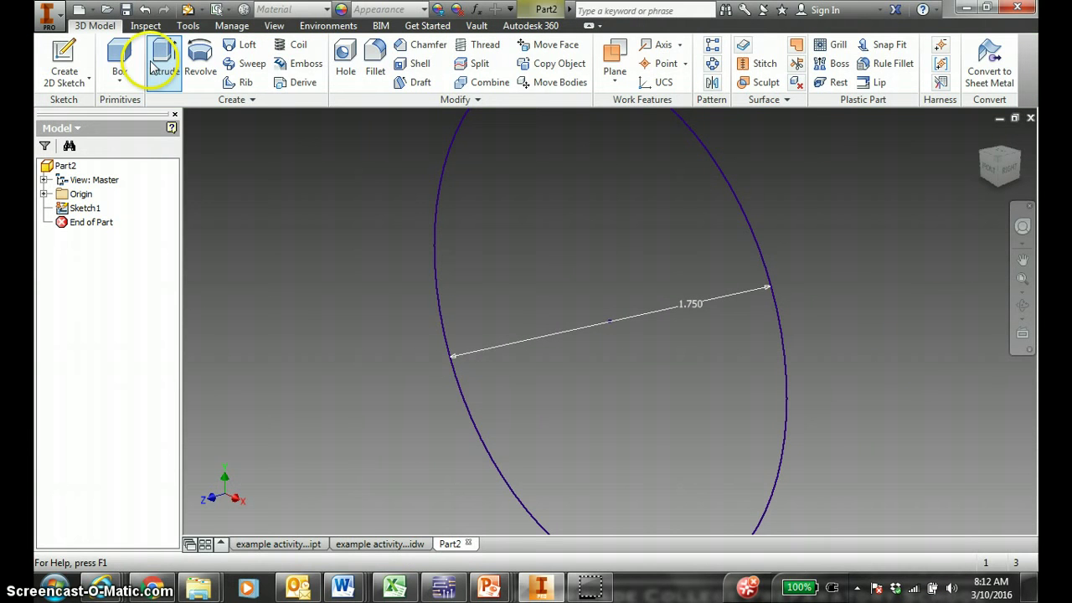
{"action": "left_click", "coordinate": [161, 65]}
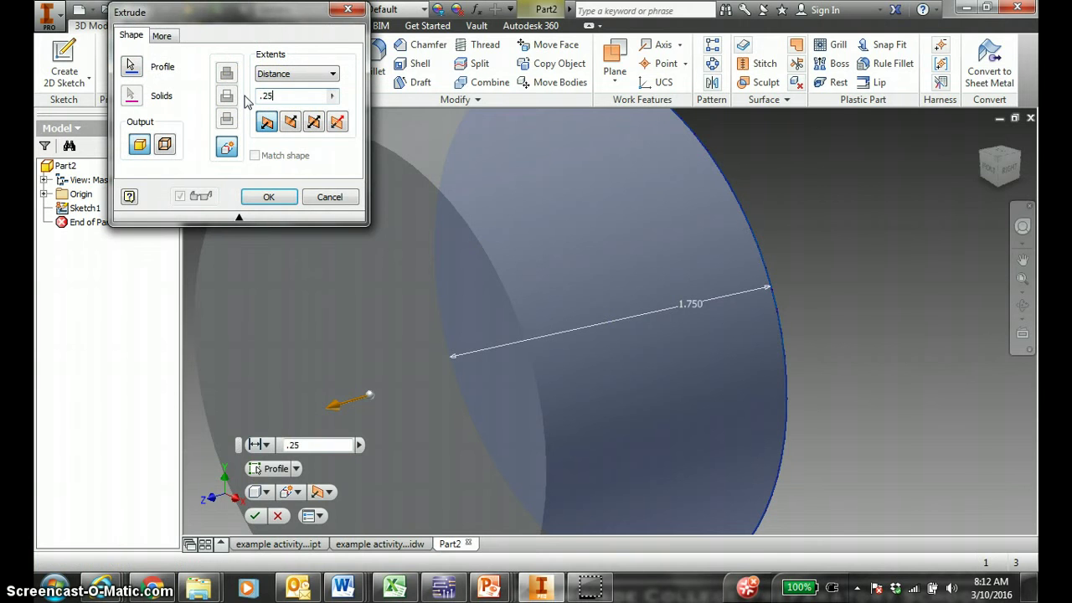
{"action": "key", "text": "Return"}
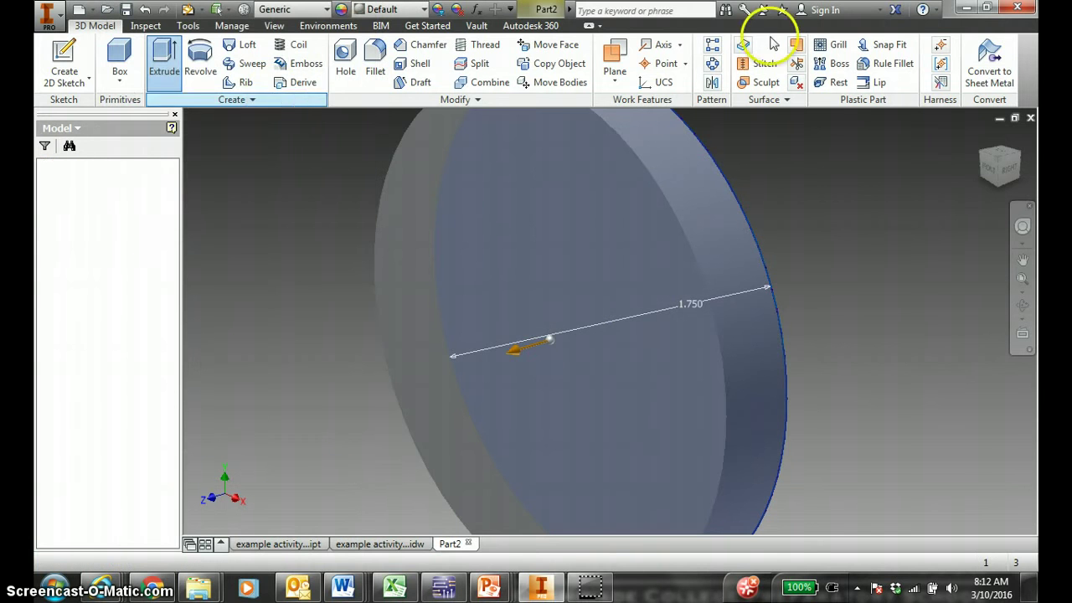
- Set the part's appearance to Magenta
{"action": "left_click", "coordinate": [984, 137]}
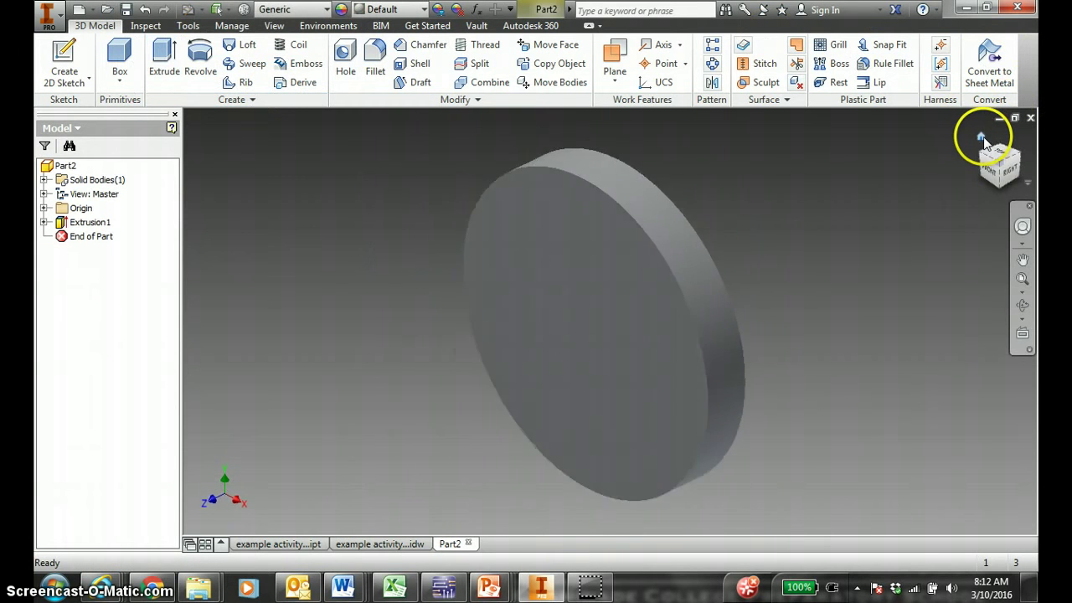
{"action": "left_click", "coordinate": [373, 15]}
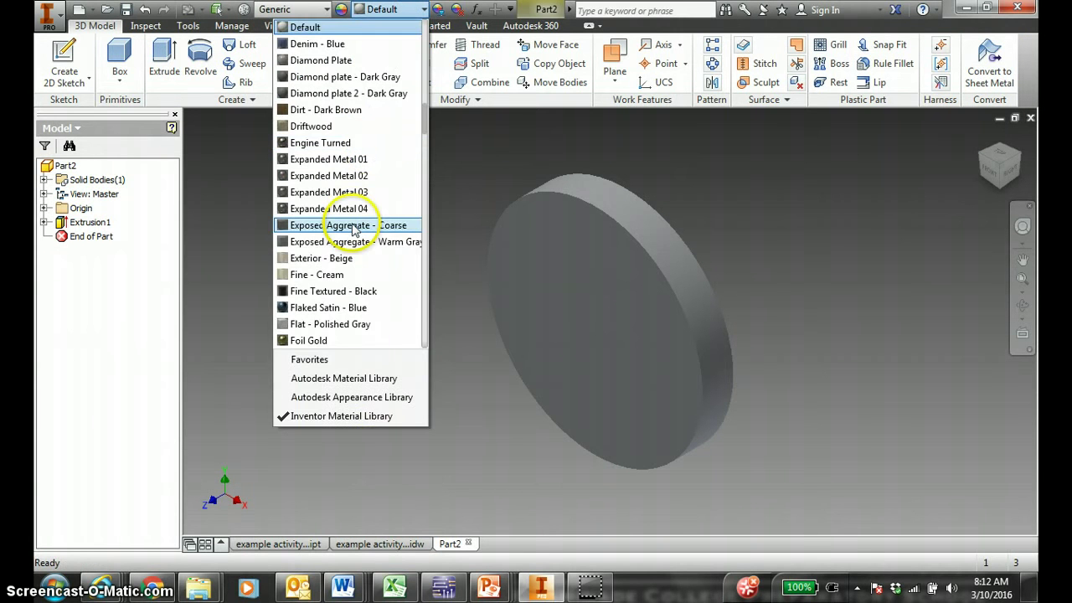
{"action": "type", "text": "mag"}
{"action": "key", "text": "Return"}
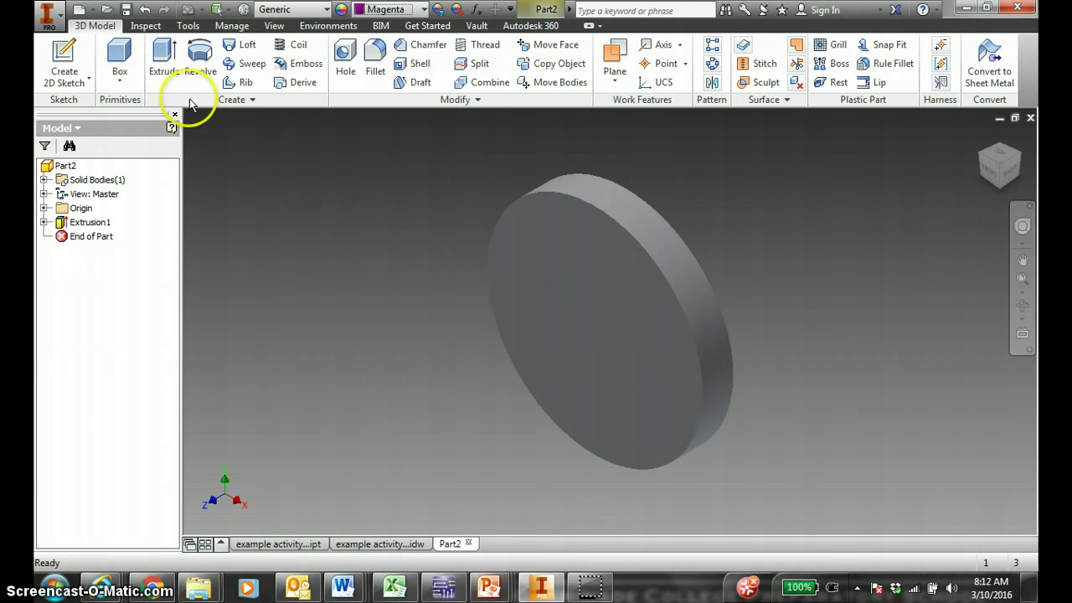
- Start saving the part and choose the UNIT 07 LMS folder inside IED as the location
{"action": "left_click", "coordinate": [51, 18]}
{"action": "left_click", "coordinate": [87, 199]}
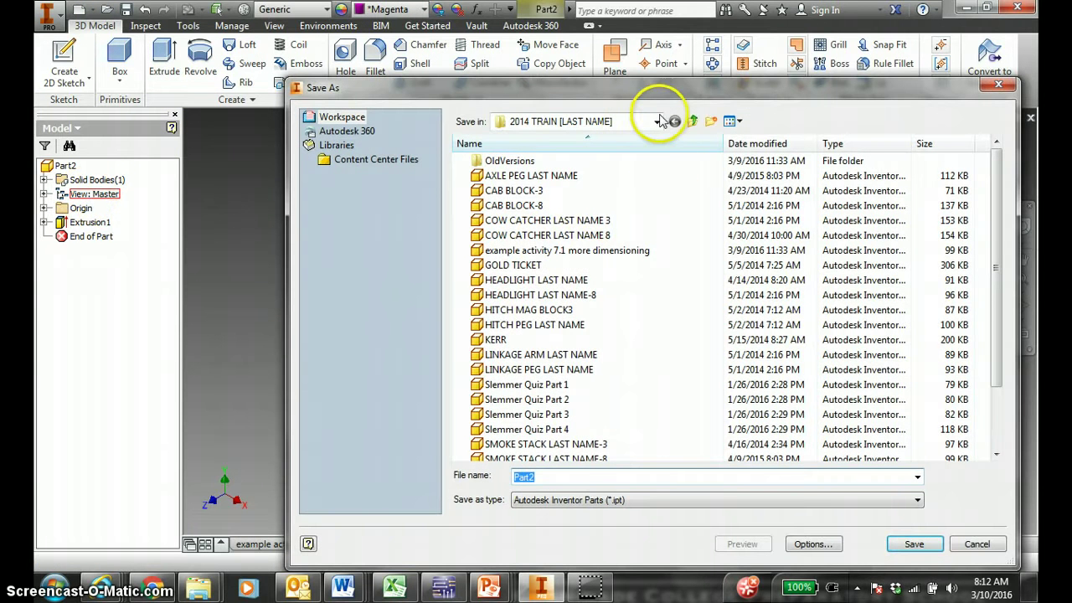
{"action": "left_click", "coordinate": [654, 122]}
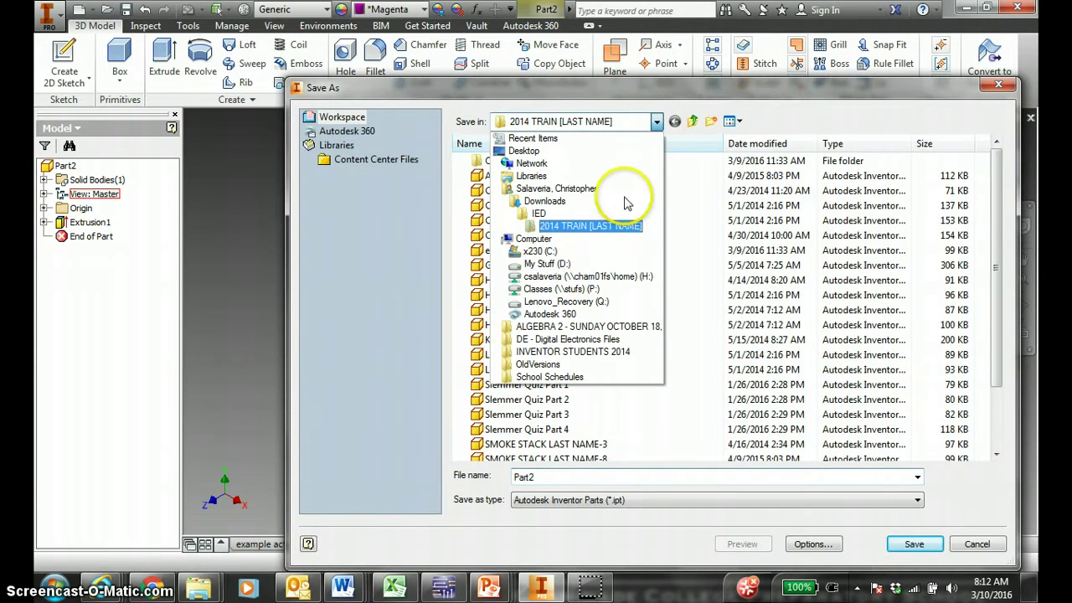
{"action": "left_click", "coordinate": [539, 215]}
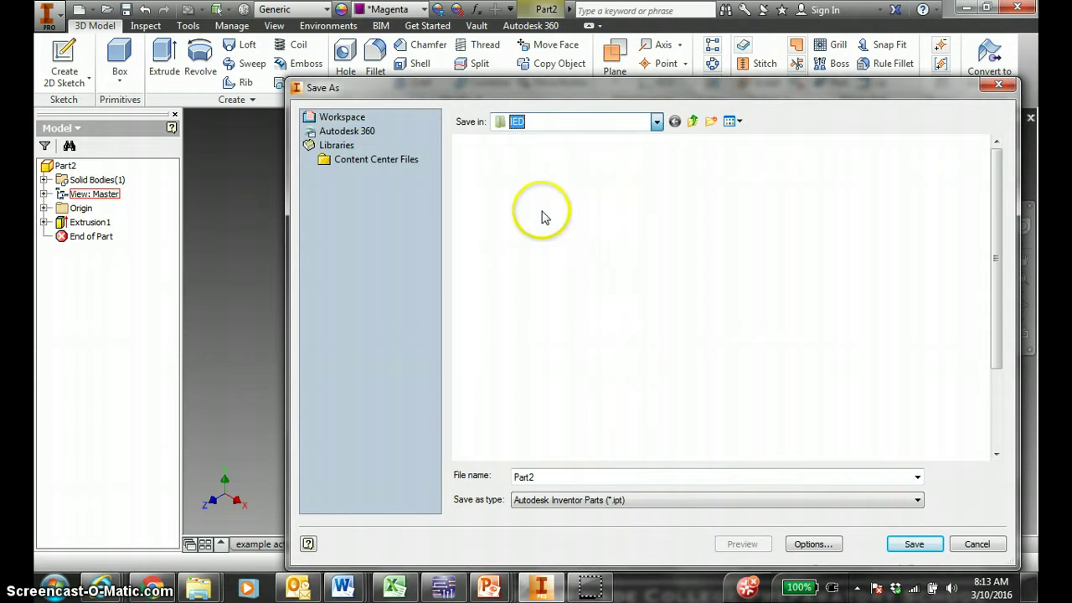
{"action": "left_click", "coordinate": [522, 410]}
{"action": "scroll", "coordinate": [523, 423], "scroll_direction": "down", "scroll_amount": 2}
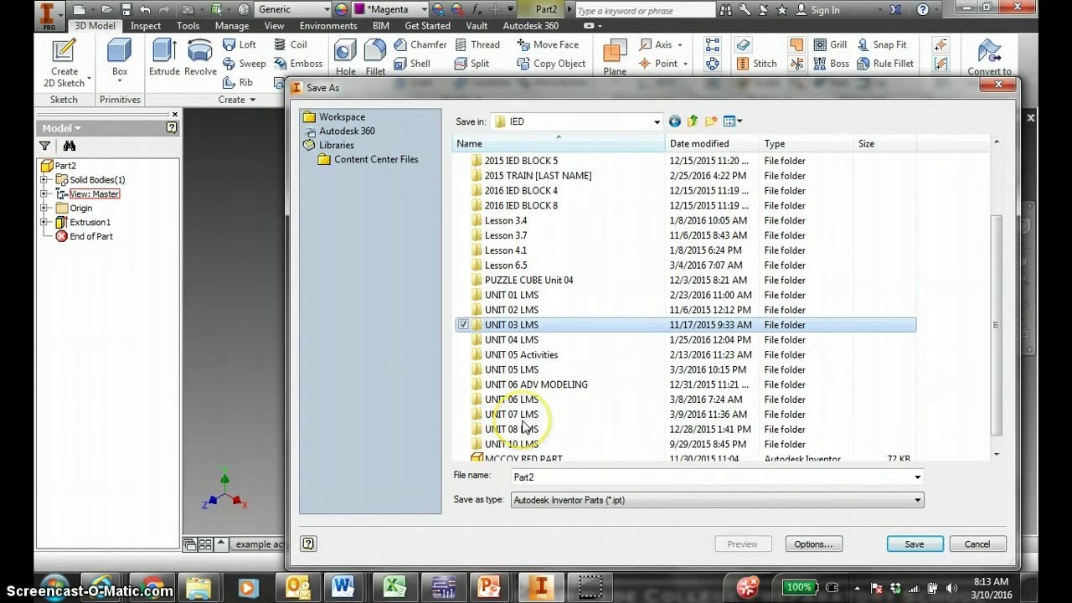
{"action": "double_click", "coordinate": [522, 413]}
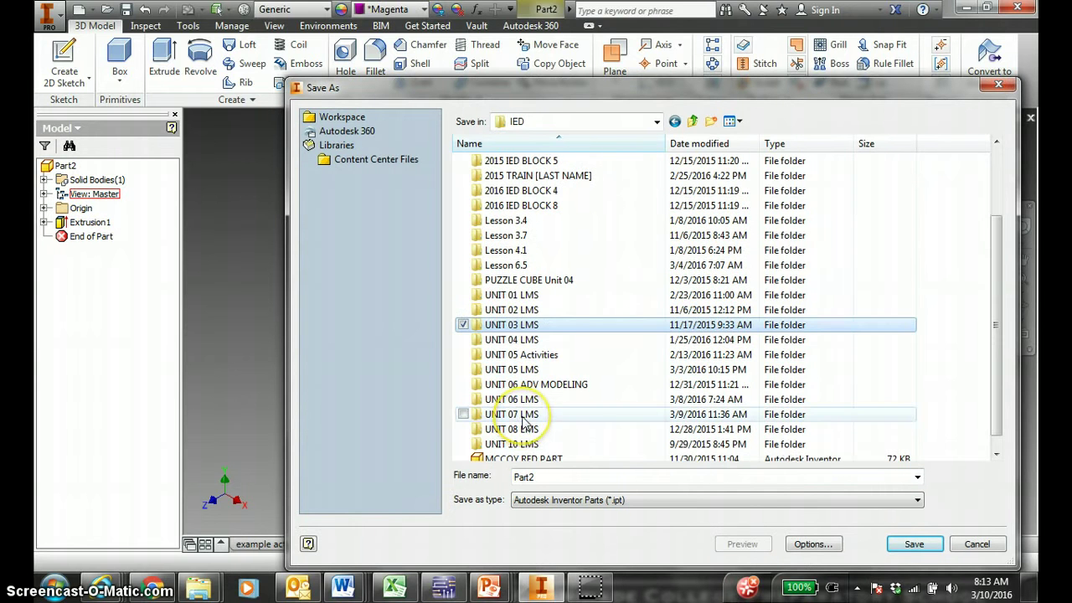
- Name the part file "[LAST NAME] 7.1 PART 1" and save it, accepting the location outside the active project
{"action": "double_click", "coordinate": [538, 476]}
{"action": "type", "text": "["}
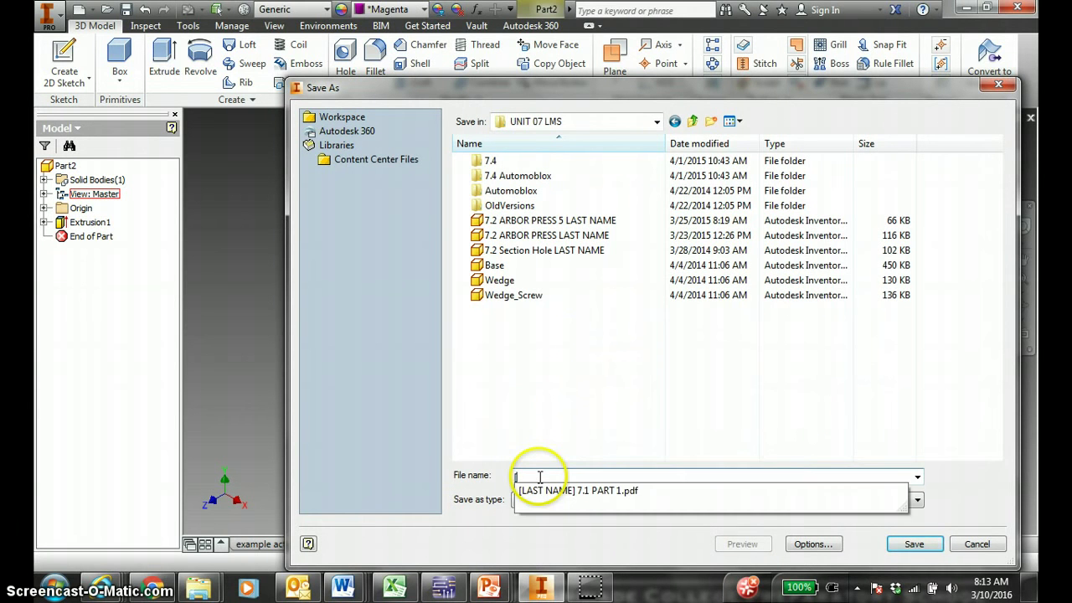
{"action": "key", "text": "Caps_Lock"}
{"action": "type", "text": "LAST NAME"}
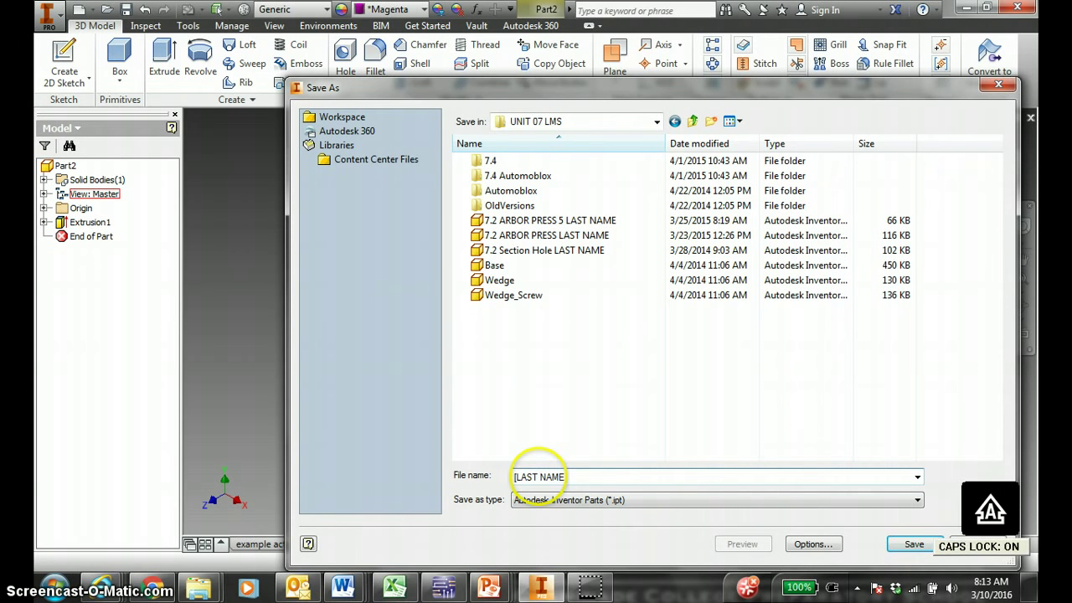
{"action": "key", "text": "BackSpace"}
{"action": "key", "text": "BackSpace"}
{"action": "key", "text": "BackSpace"}
{"action": "key", "text": "BackSpace"}
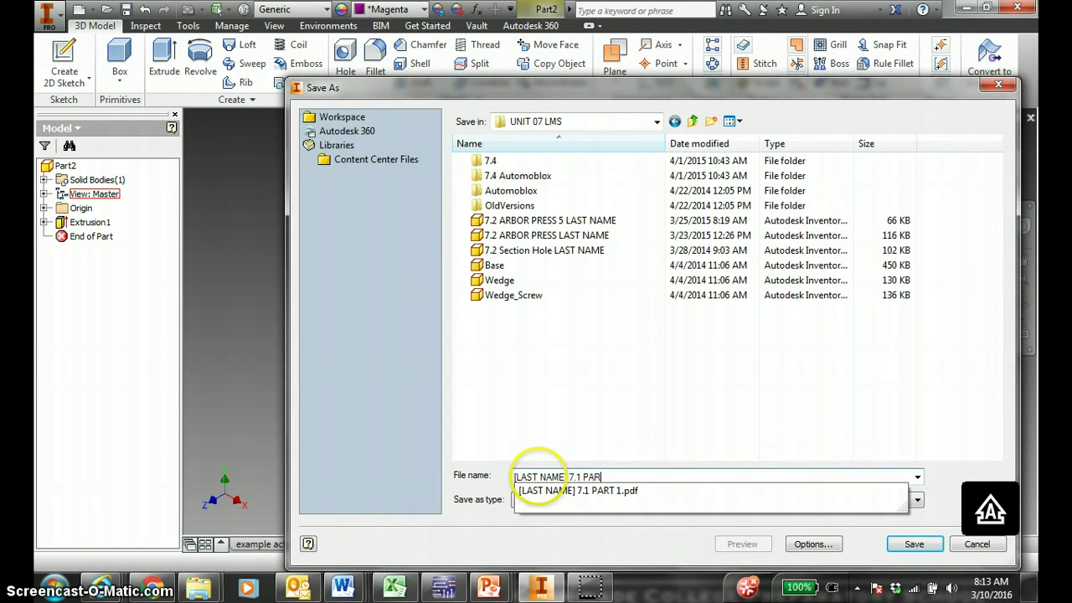
{"action": "key", "text": "Return"}
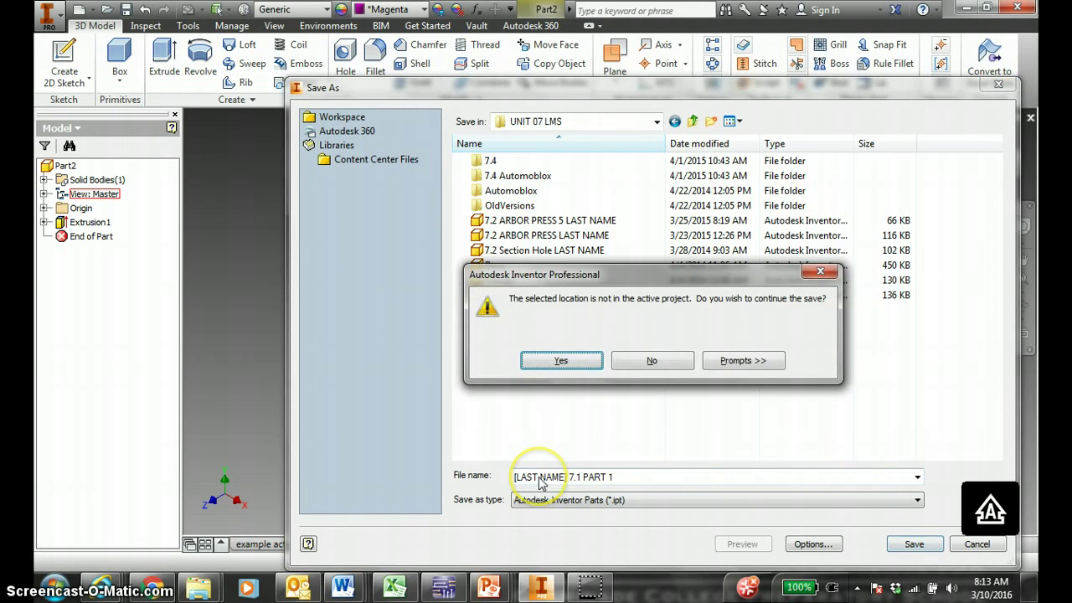
{"action": "key", "text": "Return"}
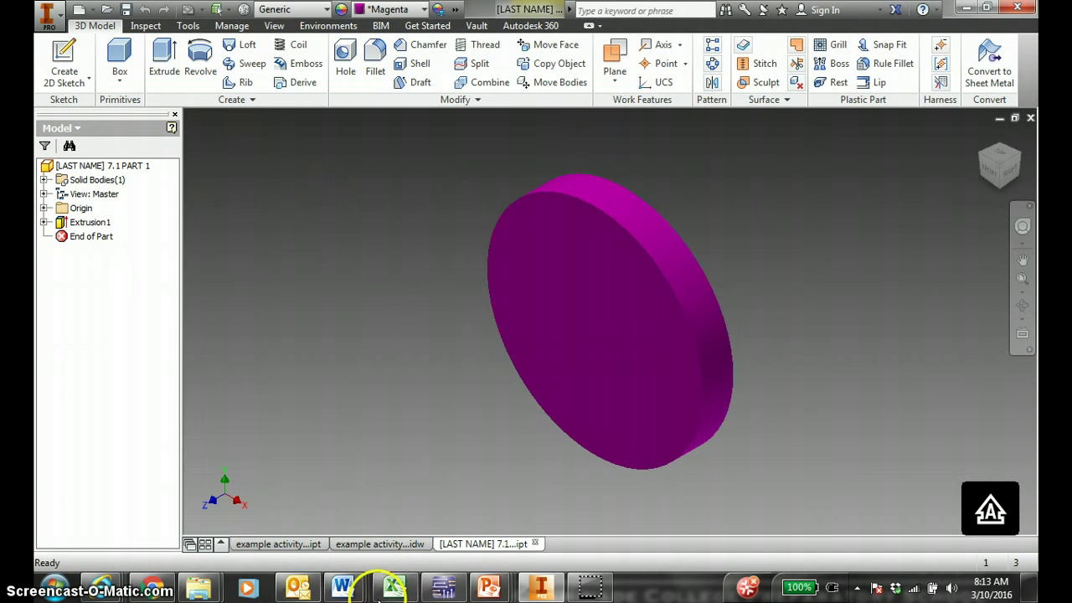
- Check the flange drawing in Word, then in Inventor sketch a 1.165 in diameter circle centred on the disc's front face
{"action": "mouse_move", "coordinate": [349, 594]}
{"action": "left_click", "coordinate": [502, 521]}
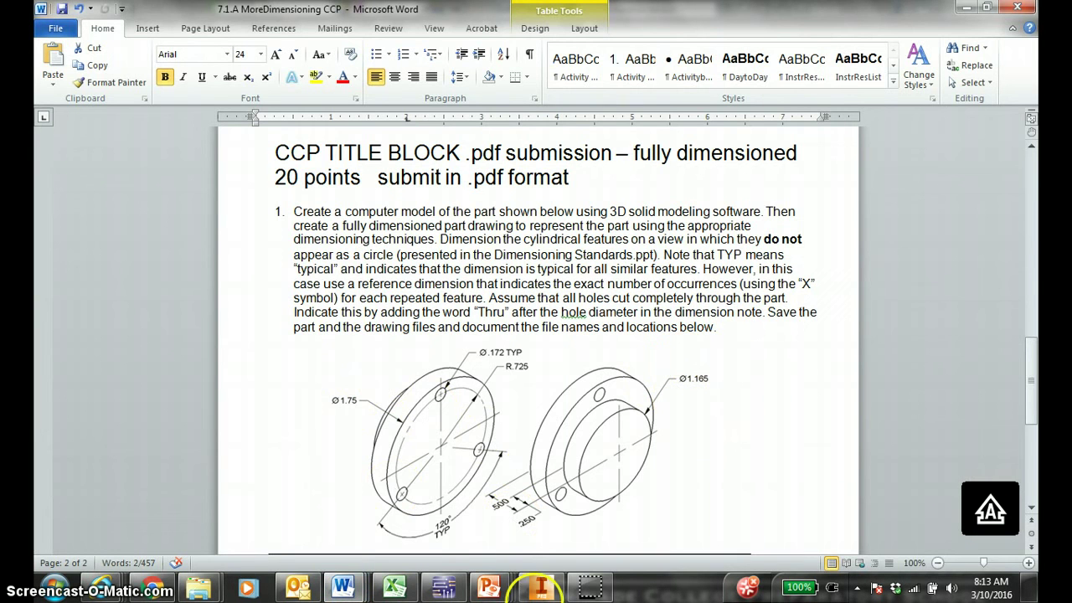
{"action": "left_click", "coordinate": [541, 588]}
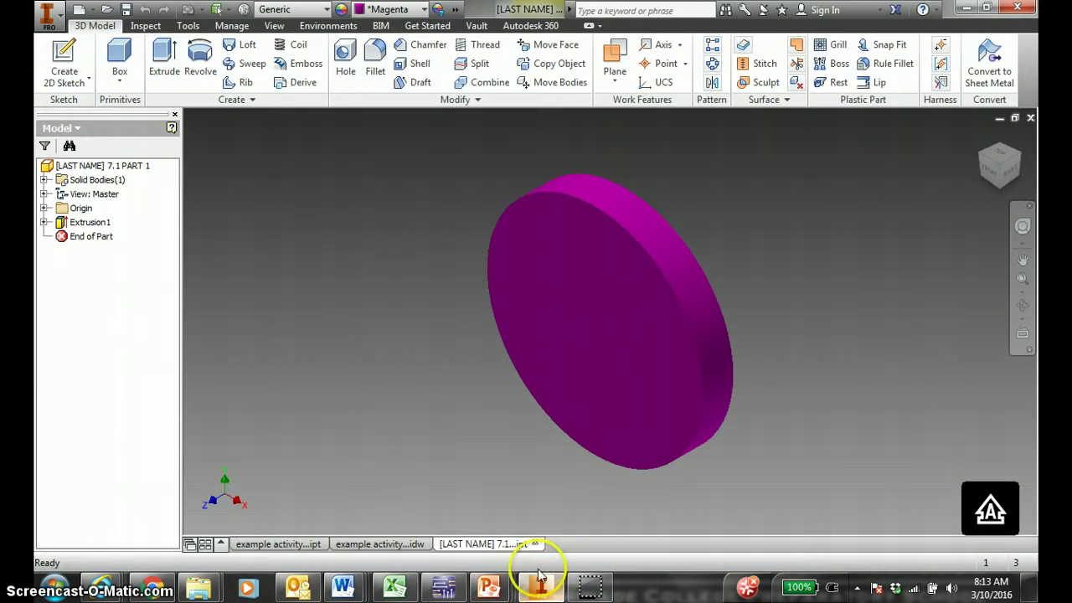
{"action": "left_click", "coordinate": [64, 59]}
{"action": "left_click", "coordinate": [527, 281]}
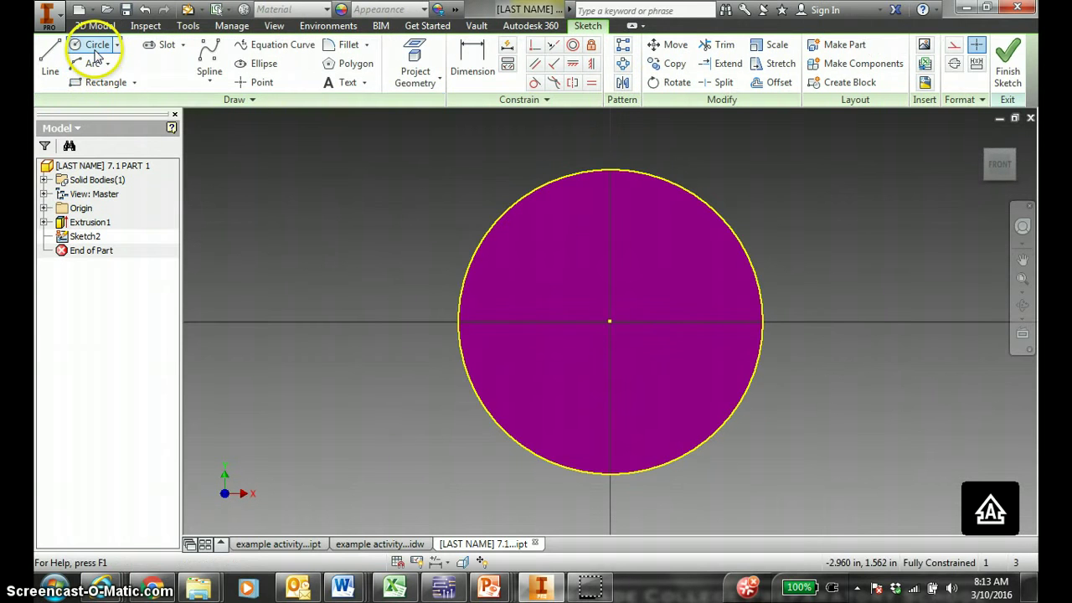
{"action": "left_click", "coordinate": [97, 44]}
{"action": "left_click", "coordinate": [609, 321]}
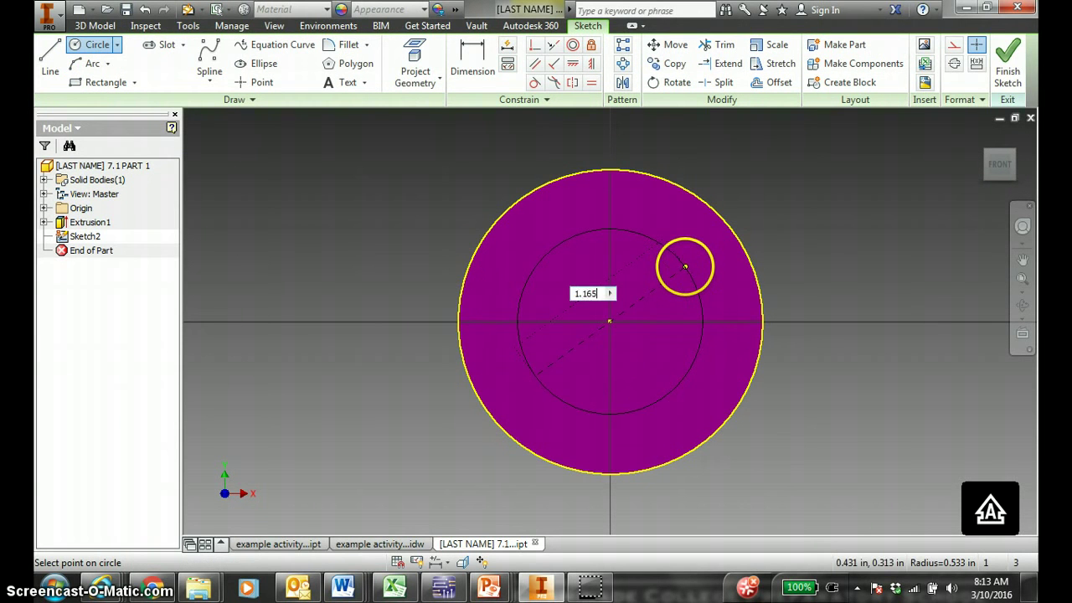
{"action": "left_click", "coordinate": [685, 266]}
{"action": "key", "text": "Escape"}
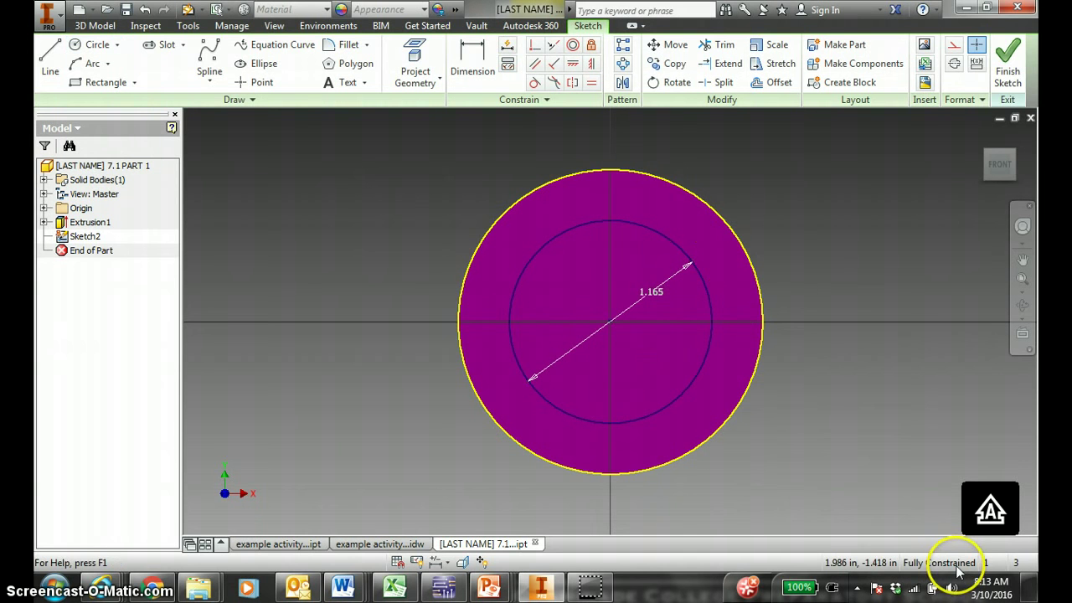
- Finish the sketch and extrude the 1.165 in circle outward from the disc's front face by 0.25 in
{"action": "left_click", "coordinate": [1012, 64]}
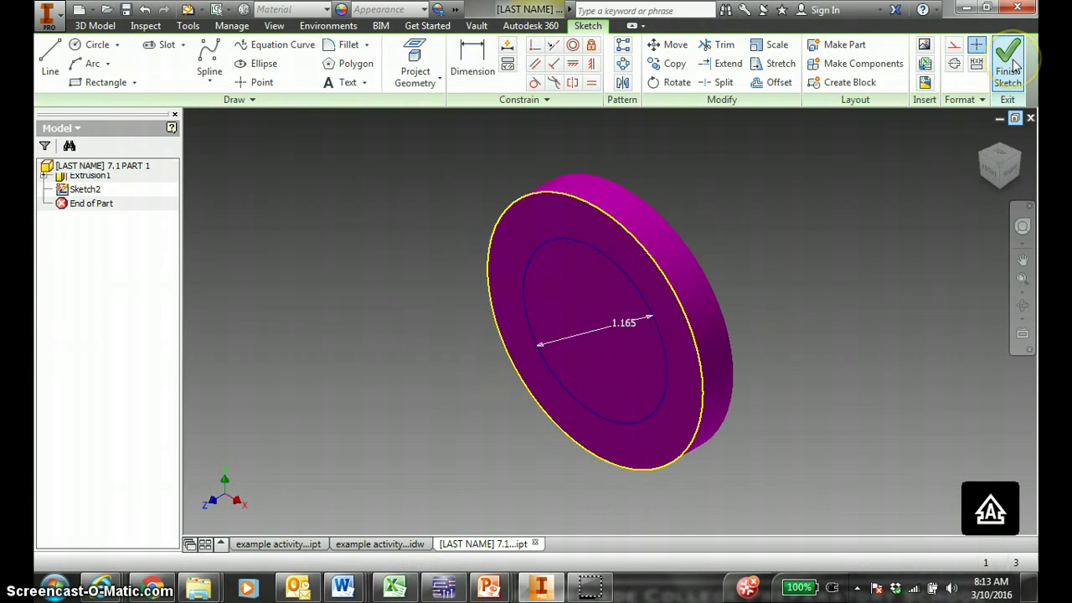
{"action": "left_click", "coordinate": [162, 55]}
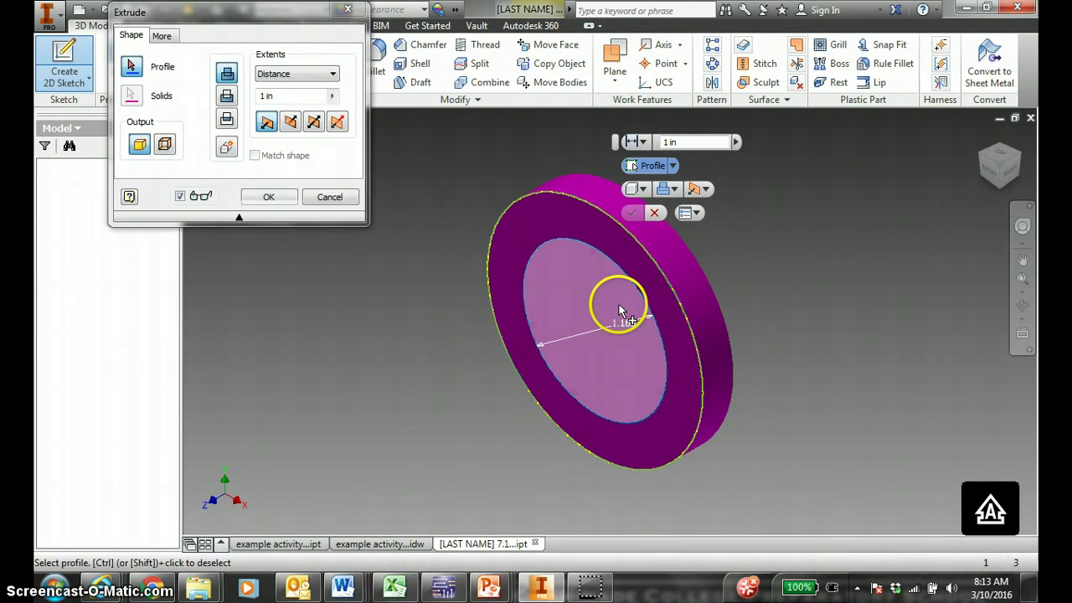
{"action": "left_click", "coordinate": [619, 310]}
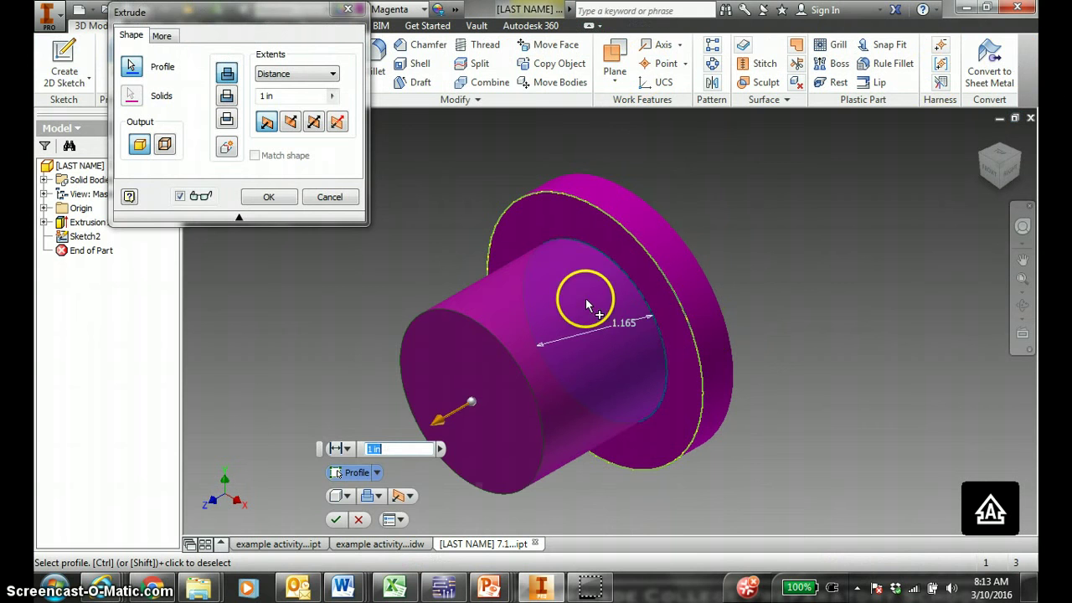
{"action": "left_click", "coordinate": [284, 93]}
{"action": "key", "text": "BackSpace"}
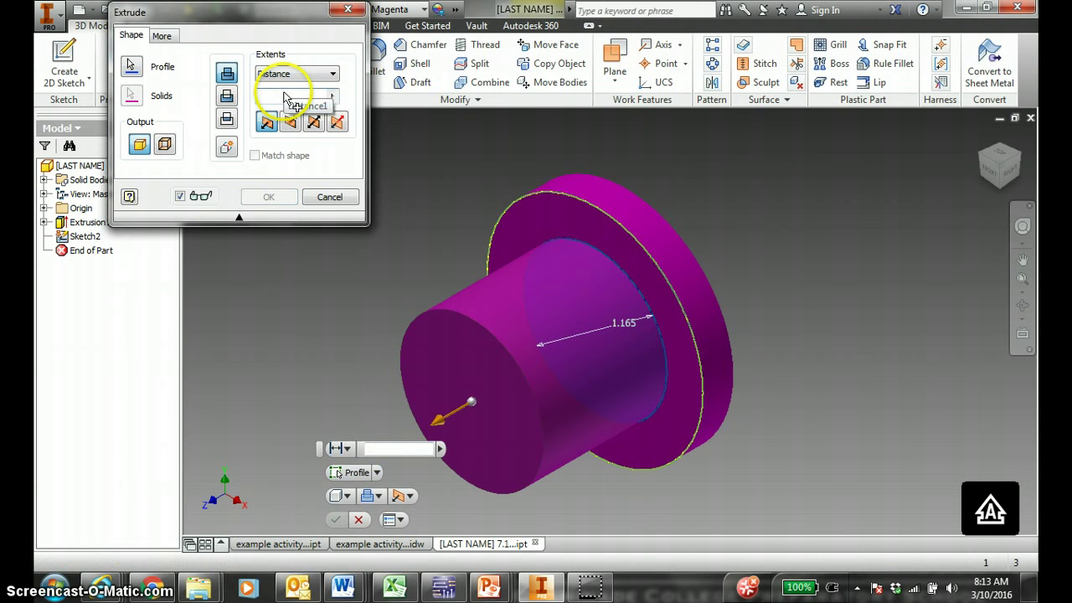
{"action": "type", "text": ".25"}
{"action": "key", "text": "Return"}
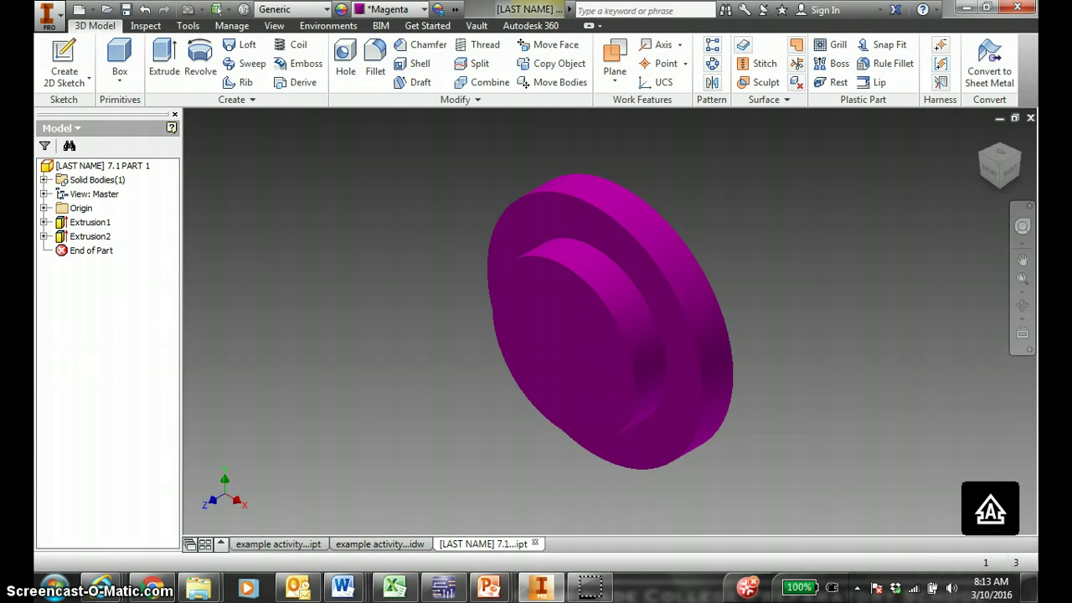
- Start a sketch on the disc's back face and draw a centred circle with diameter 2*.725 in
{"action": "left_click", "coordinate": [54, 84]}
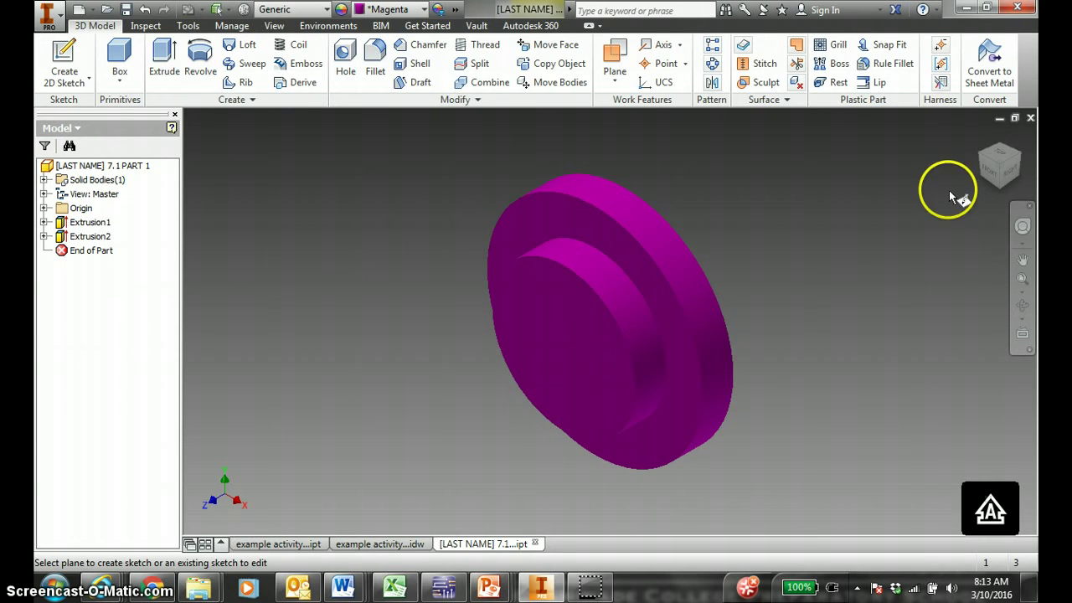
{"action": "left_click", "coordinate": [1021, 159]}
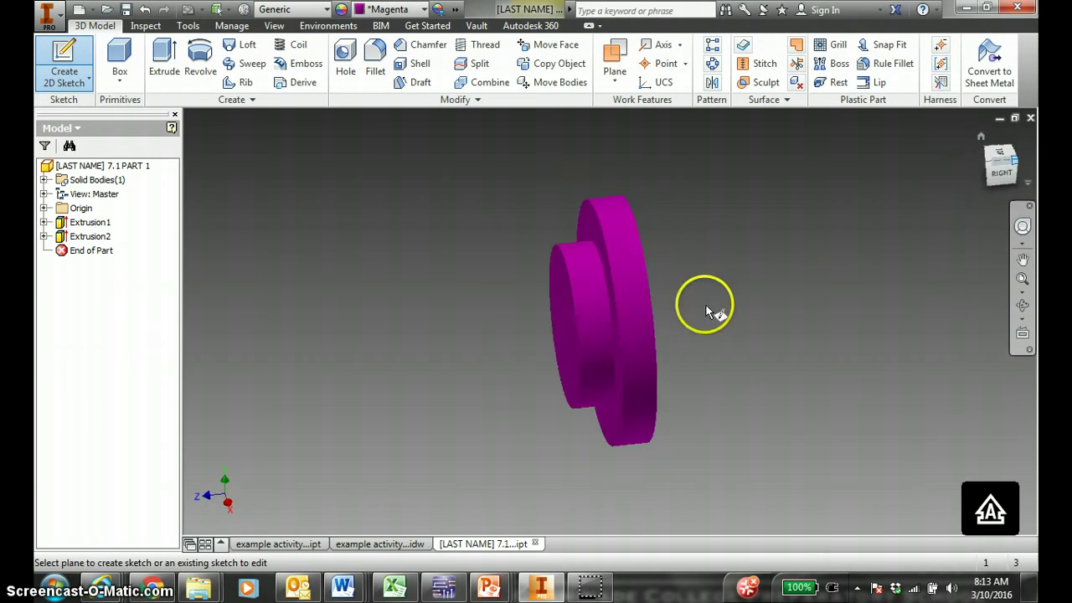
{"action": "left_click", "coordinate": [658, 312]}
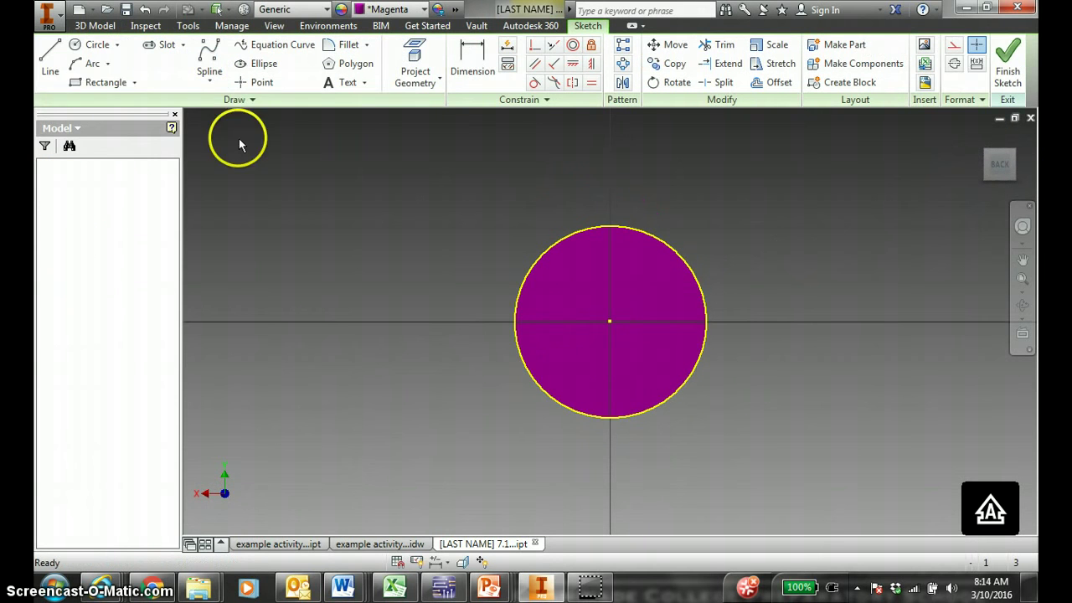
{"action": "left_click", "coordinate": [95, 48]}
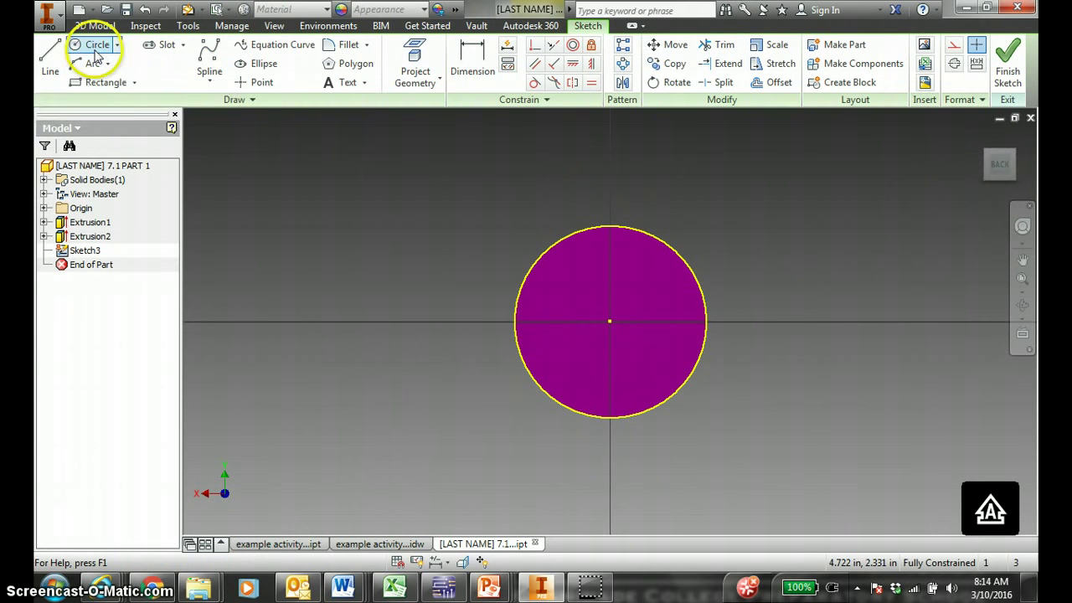
{"action": "left_click", "coordinate": [610, 321]}
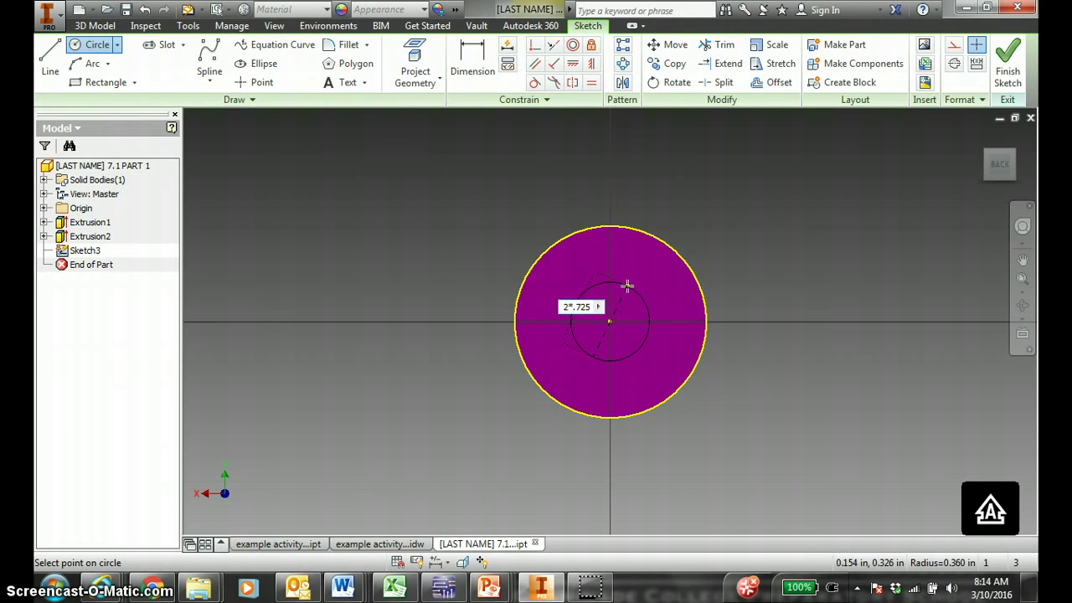
{"action": "key", "text": "Return"}
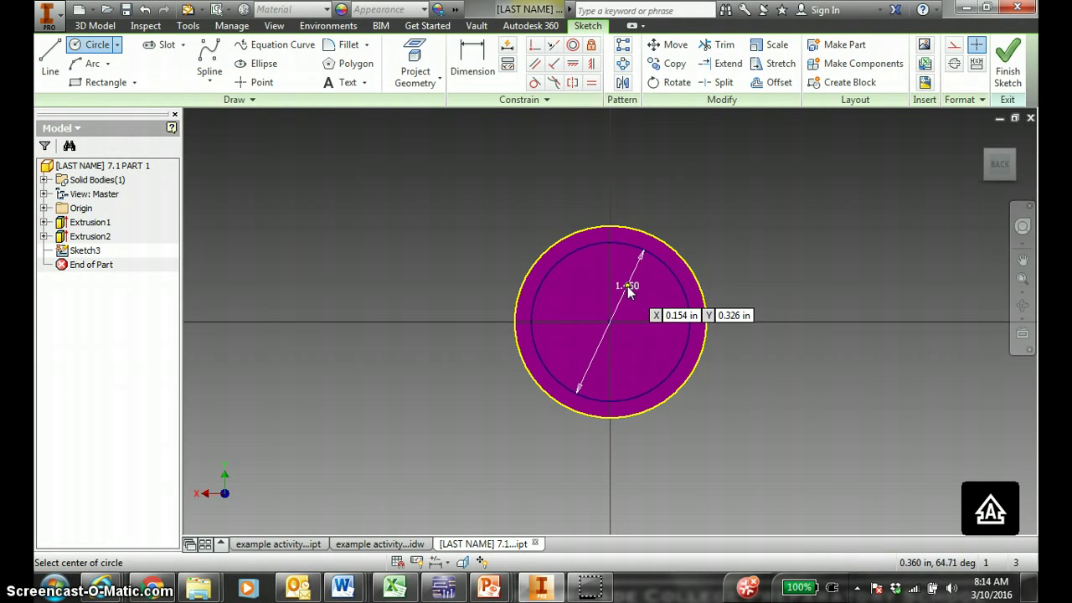
{"action": "key", "text": "Escape"}
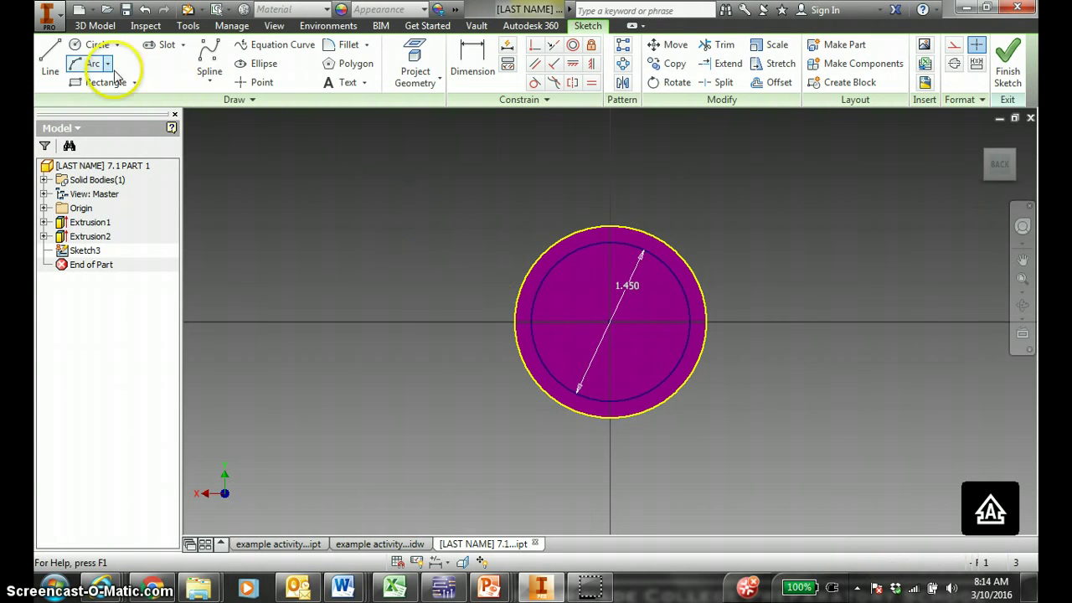
- Draw a vertical line from the disc's centre up to the top of the 1.450 in circle and finish the sketch
{"action": "left_click", "coordinate": [46, 54]}
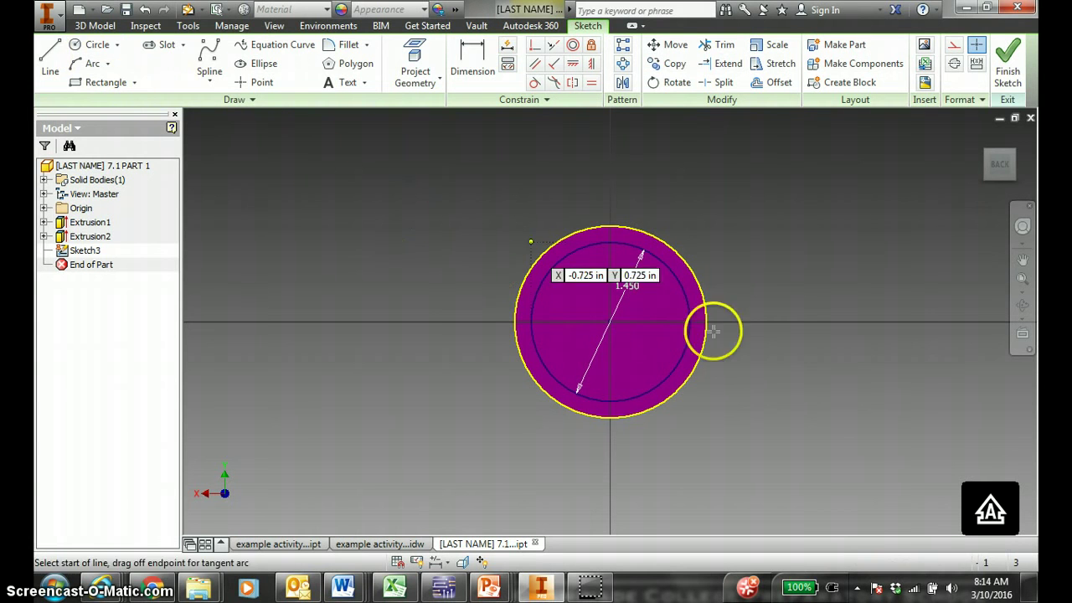
{"action": "left_click", "coordinate": [613, 322]}
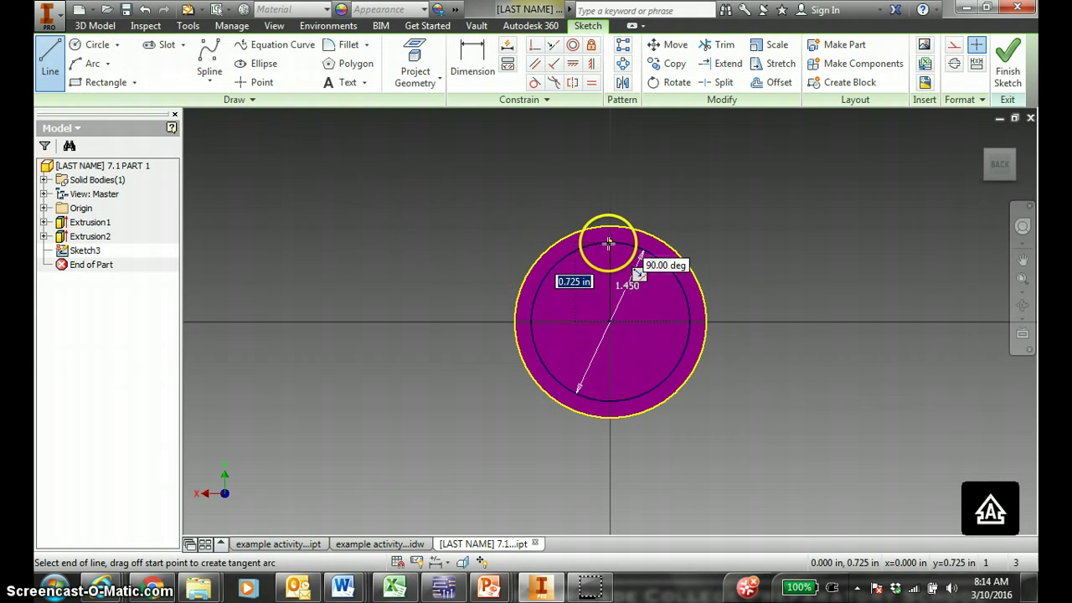
{"action": "left_click", "coordinate": [608, 243]}
{"action": "key", "text": "Escape"}
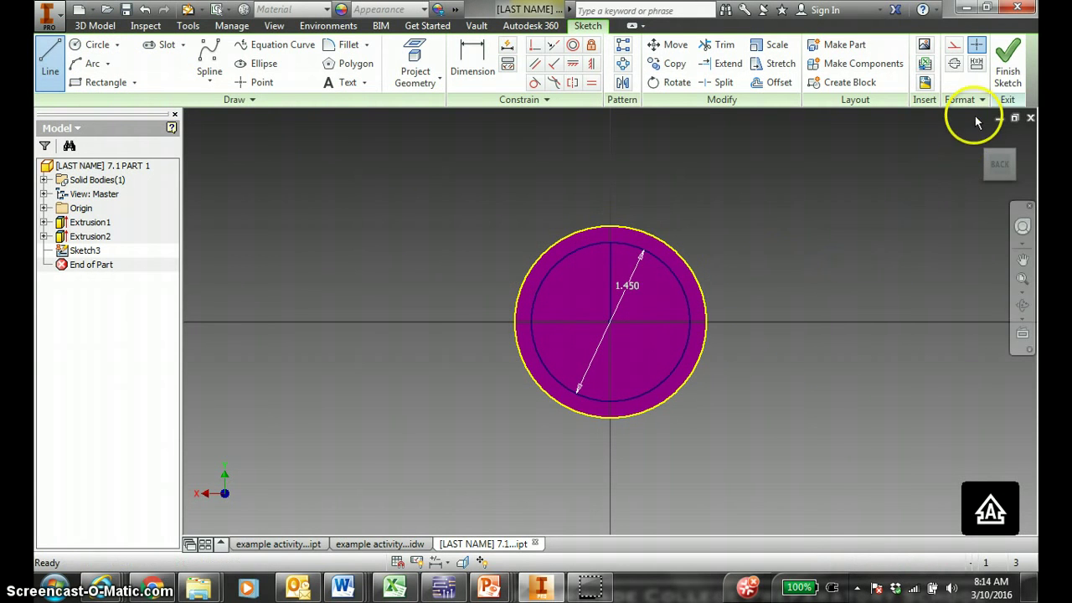
{"action": "left_click", "coordinate": [1005, 74]}
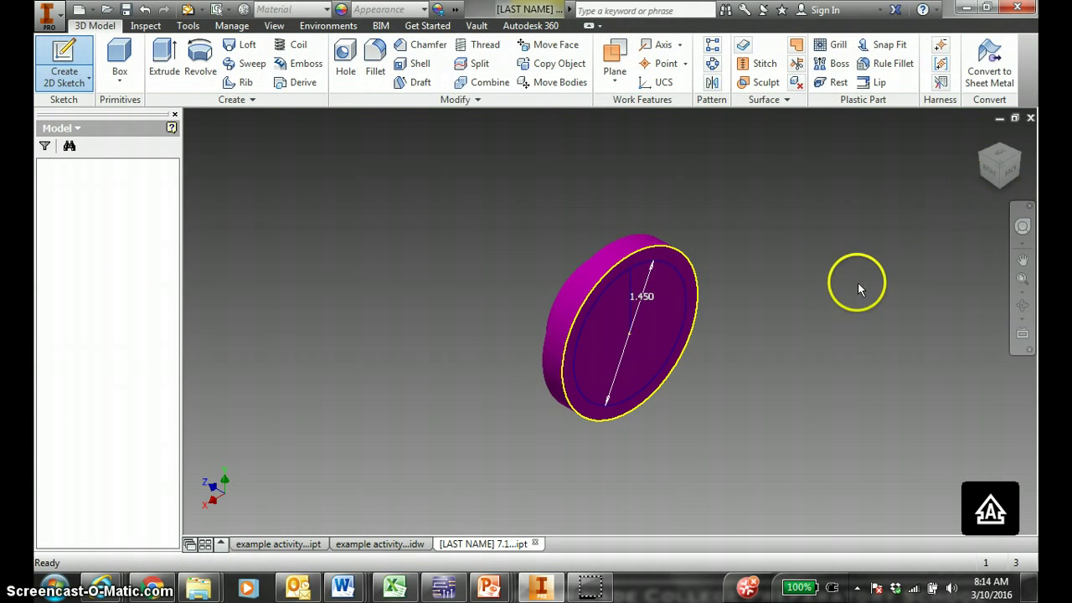
- Create a .172 in simple hole, Through All, centred where the vertical sketch line meets the 1.450 in circle
{"action": "scroll", "coordinate": [846, 289], "scroll_direction": "down", "scroll_amount": 3}
{"action": "scroll", "coordinate": [803, 289], "scroll_direction": "up", "scroll_amount": 10}
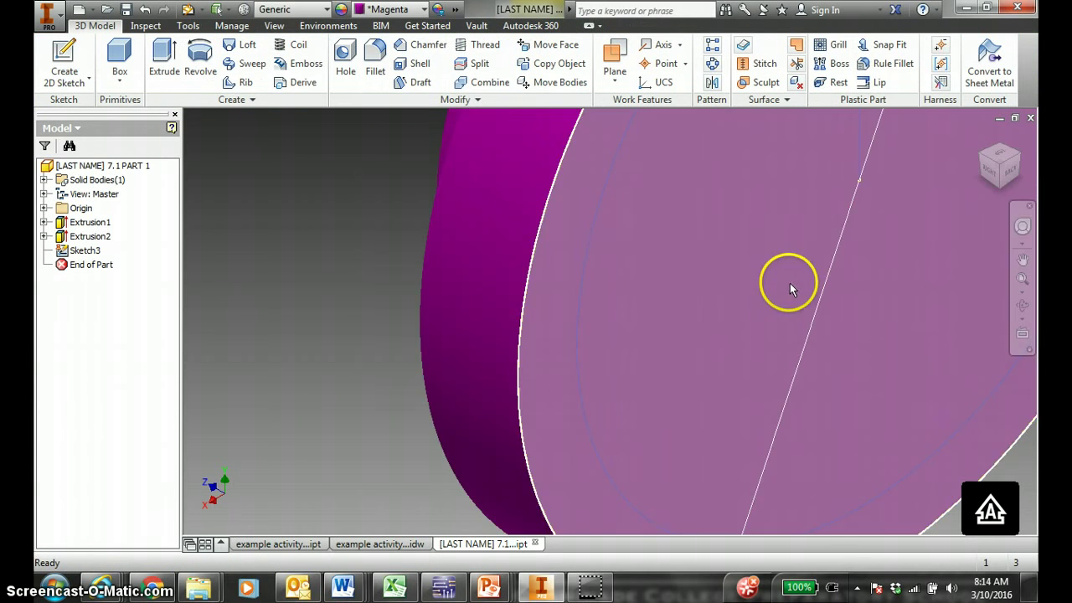
{"action": "scroll", "coordinate": [787, 280], "scroll_direction": "down", "scroll_amount": 3}
{"action": "middle_click_drag", "start_coordinate": [689, 304], "coordinate": [483, 437]}
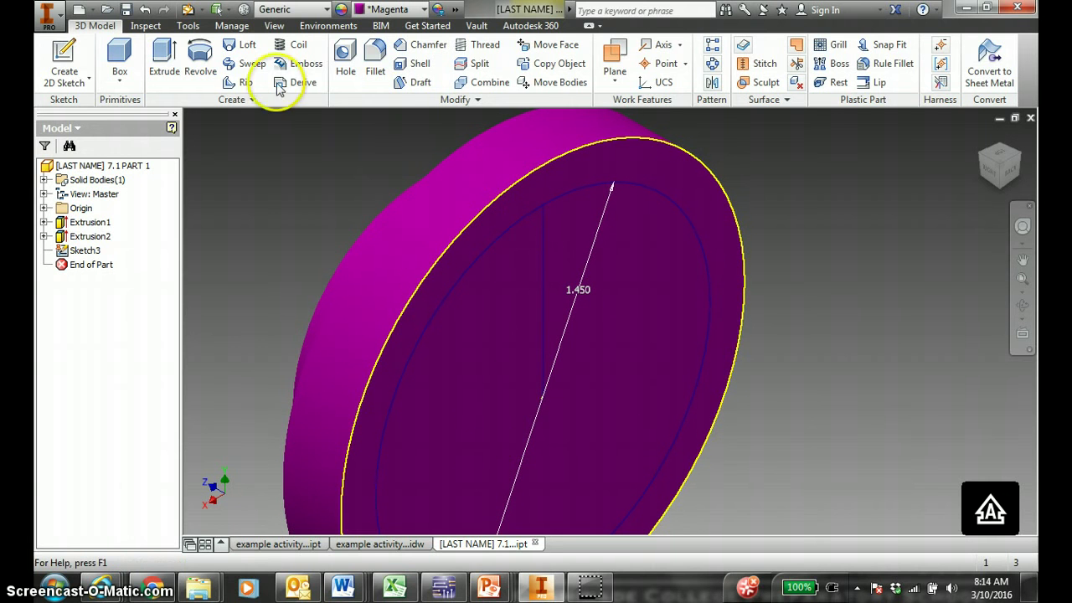
{"action": "left_click", "coordinate": [346, 61]}
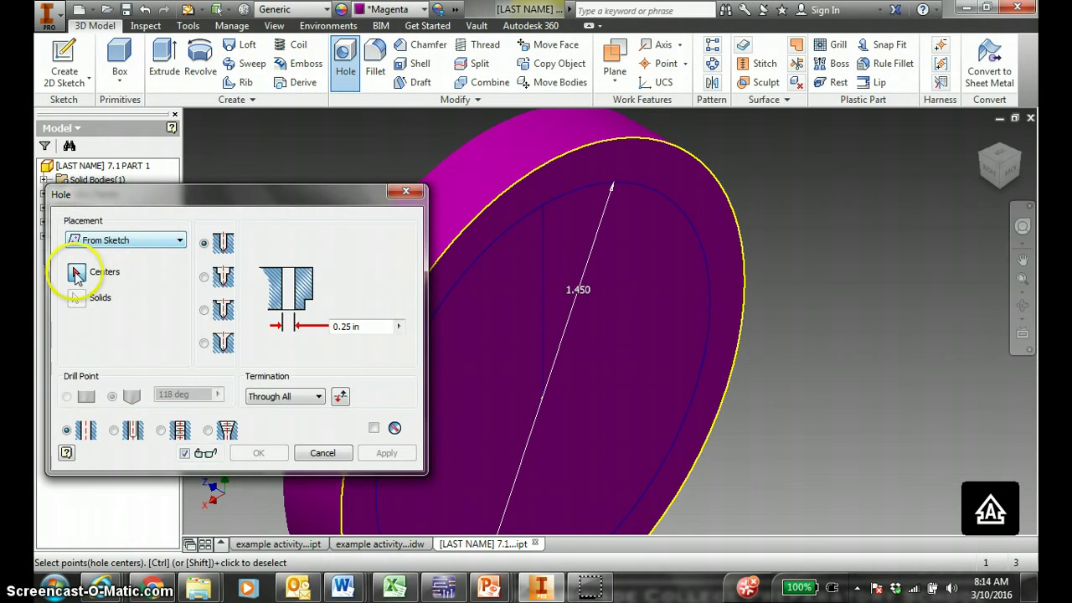
{"action": "left_click", "coordinate": [541, 206]}
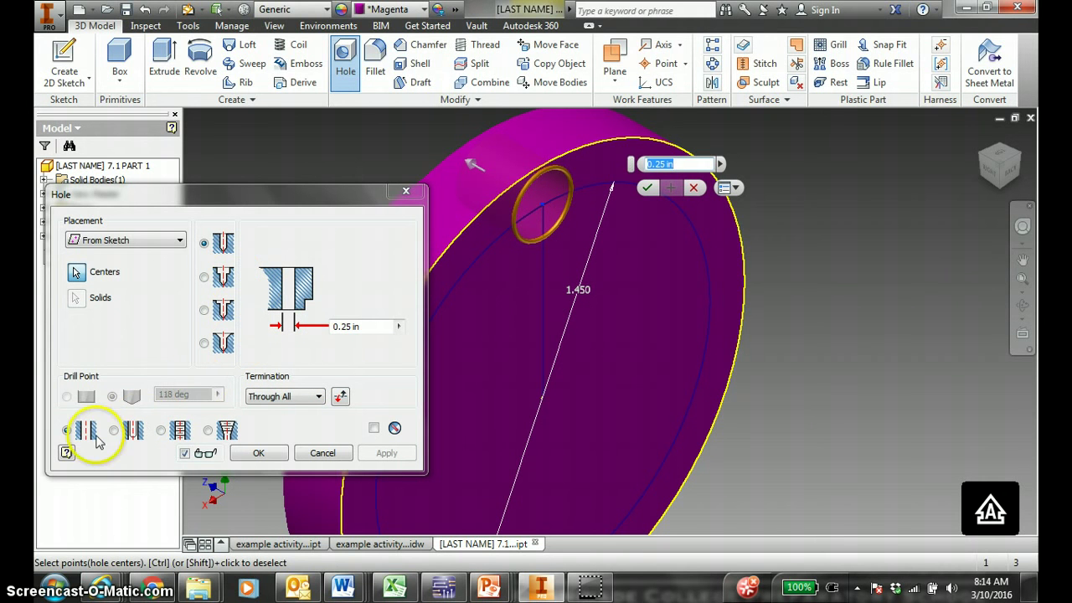
{"action": "left_click", "coordinate": [339, 326]}
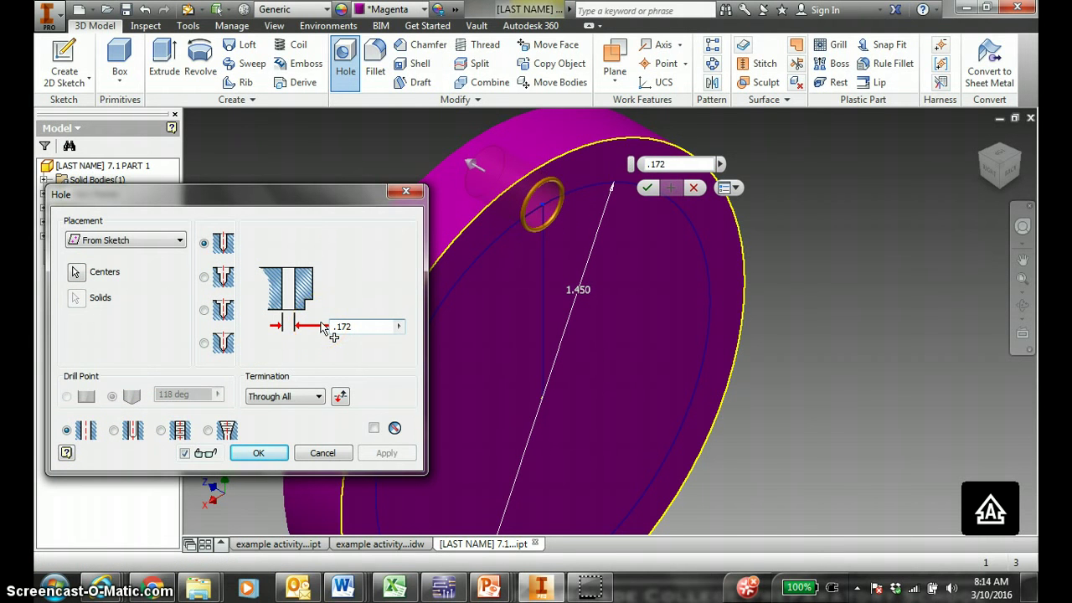
{"action": "key", "text": "Return"}
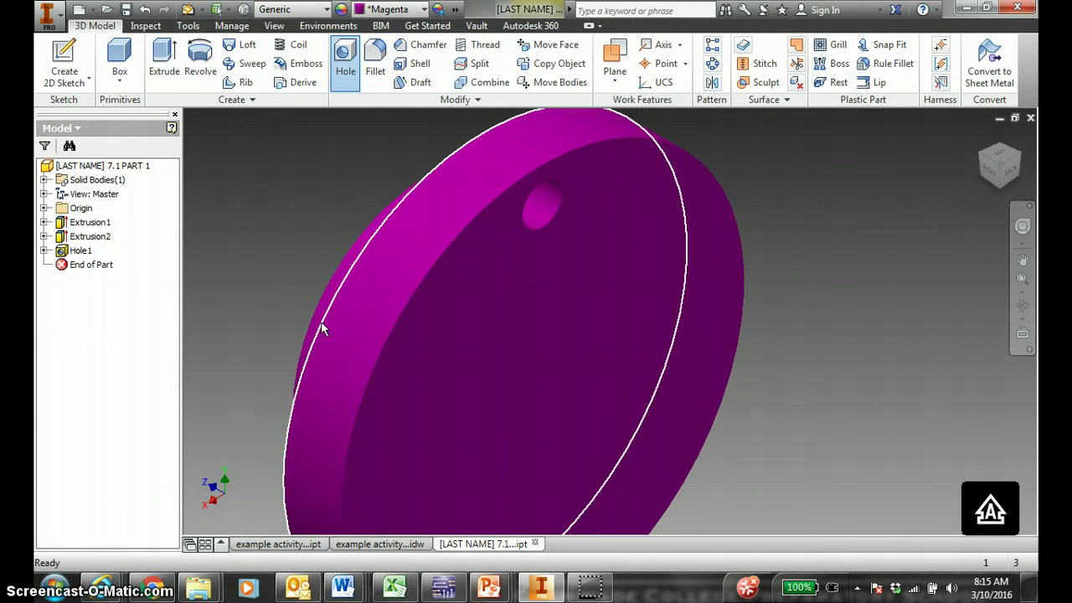
- Pattern the hole circularly about the disc's central axis with 3 occurrences over 360 deg
{"action": "left_click", "coordinate": [980, 131]}
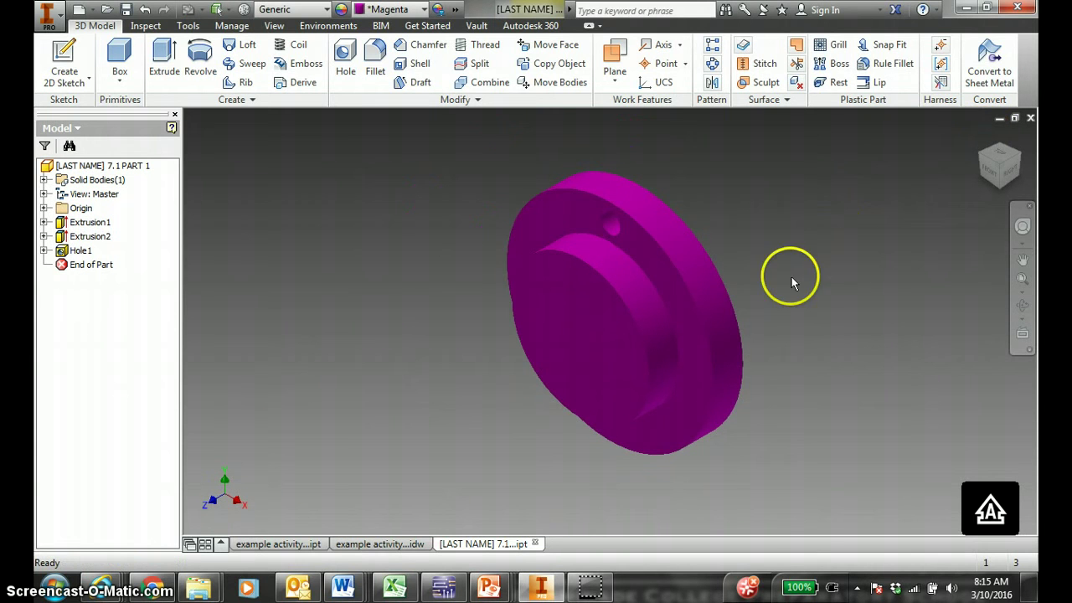
{"action": "left_click", "coordinate": [714, 65]}
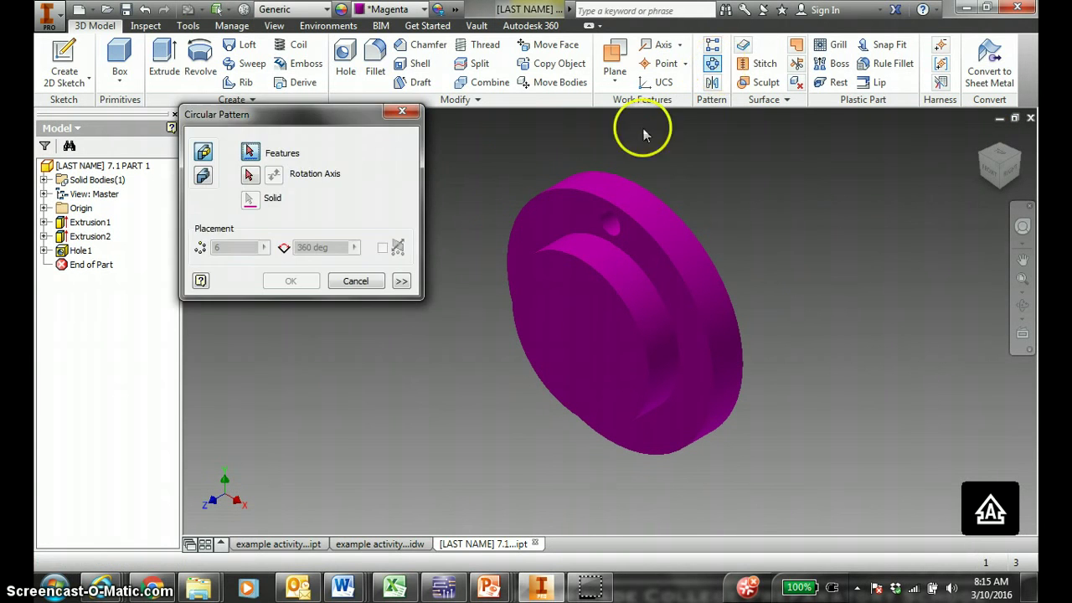
{"action": "left_click", "coordinate": [614, 226]}
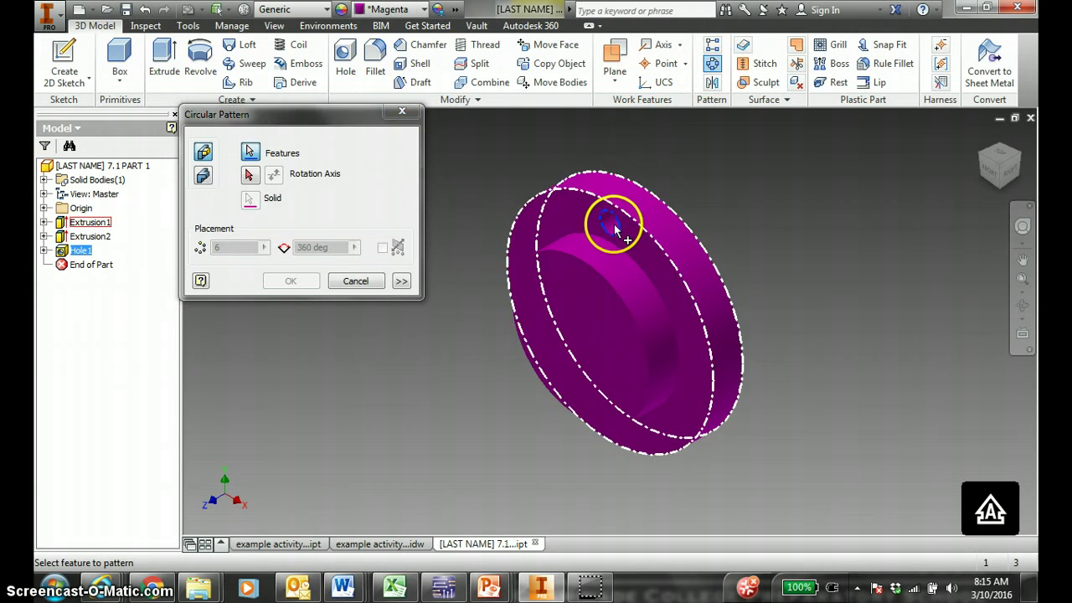
{"action": "left_click", "coordinate": [248, 174]}
{"action": "left_click", "coordinate": [682, 261]}
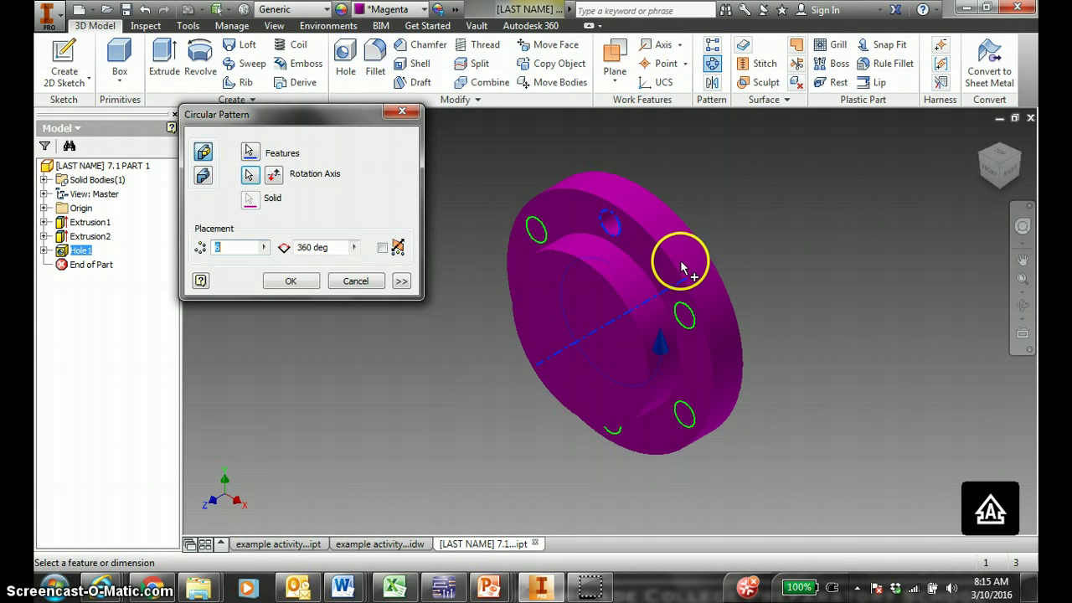
{"action": "double_click", "coordinate": [234, 245]}
{"action": "left_click_drag", "start_coordinate": [232, 246], "coordinate": [191, 247]}
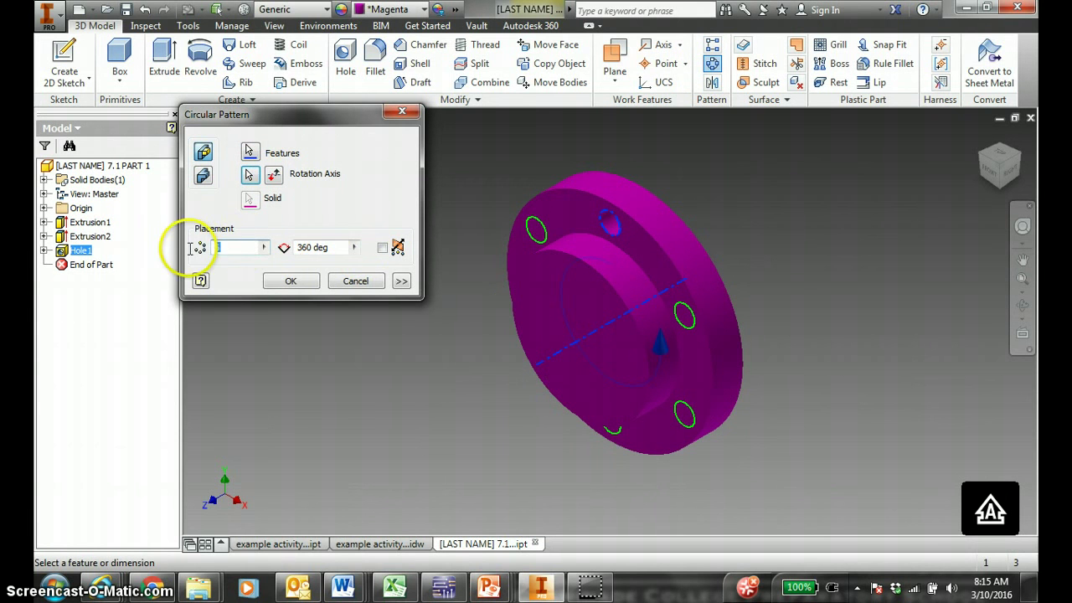
{"action": "type", "text": "3"}
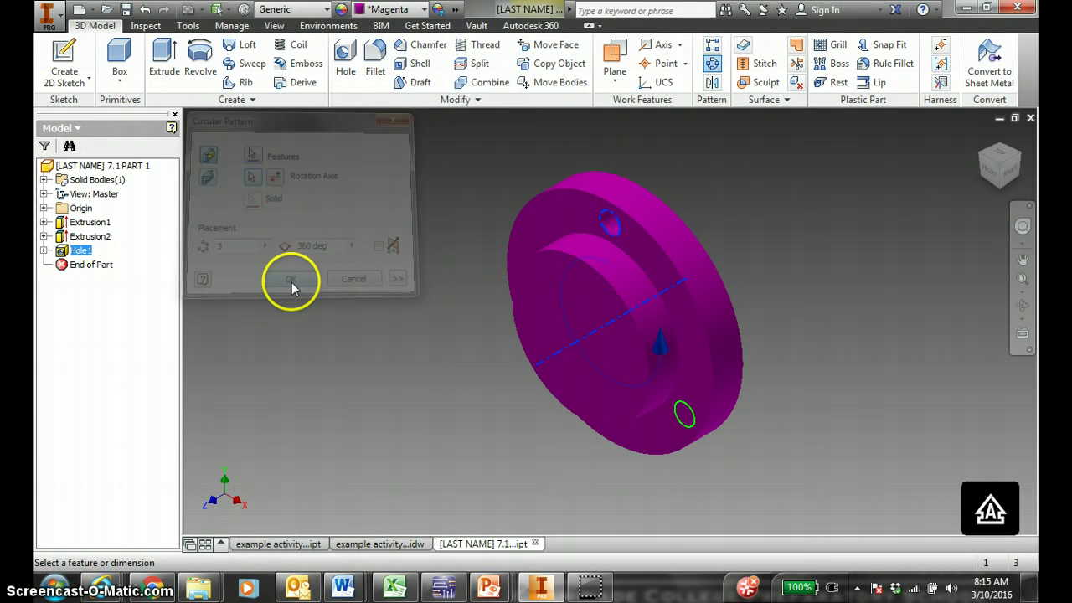
{"action": "left_click", "coordinate": [981, 159]}
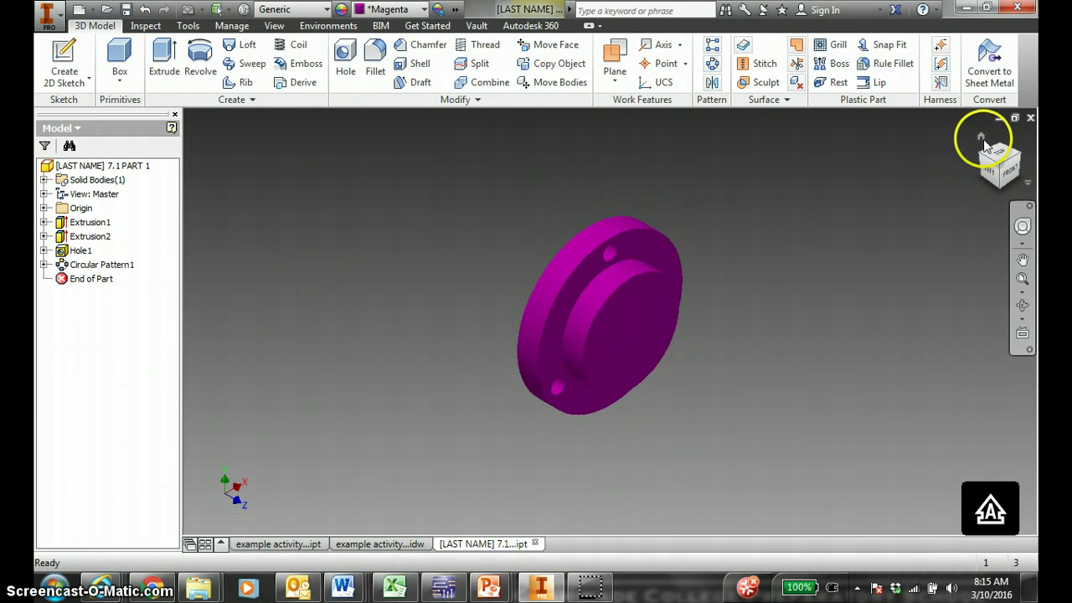
{"action": "left_click", "coordinate": [981, 137]}
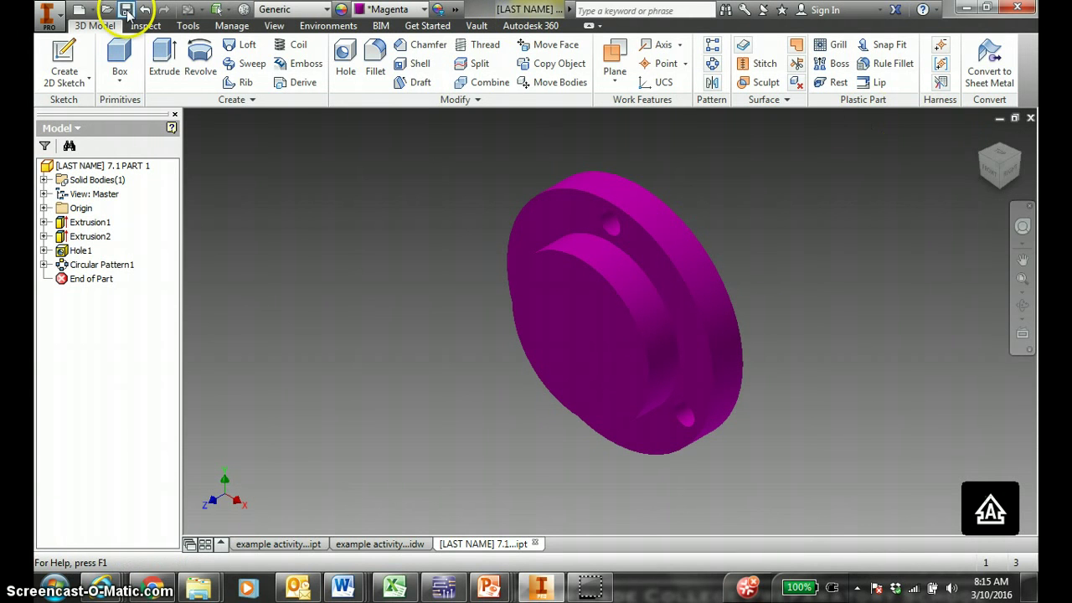
- Start a new drawing from the CCP TITLE BLOCK 2013.idw template
{"action": "left_click", "coordinate": [58, 22]}
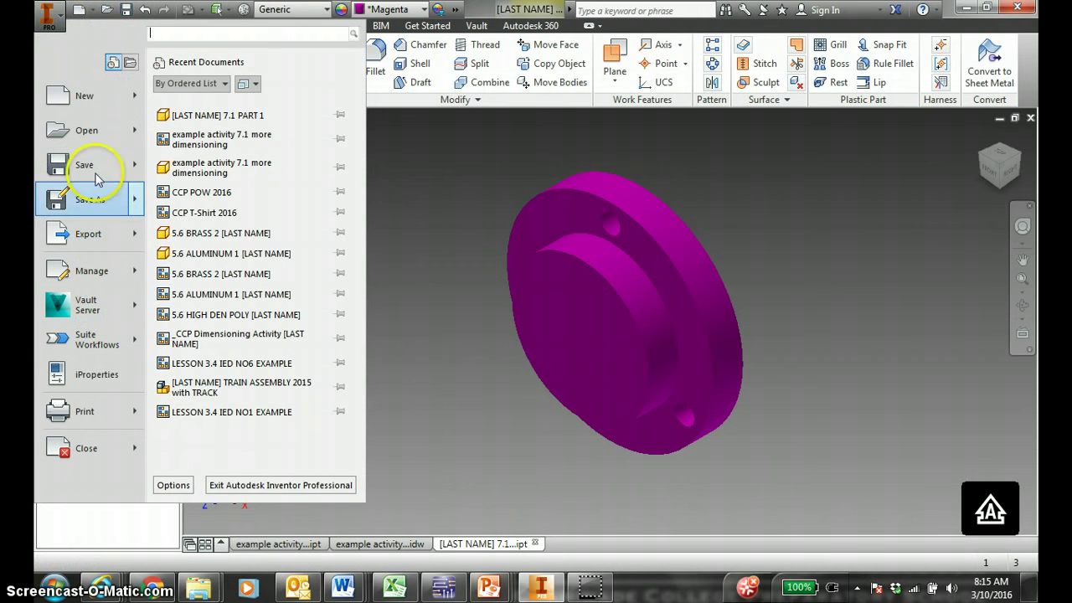
{"action": "mouse_move", "coordinate": [99, 98]}
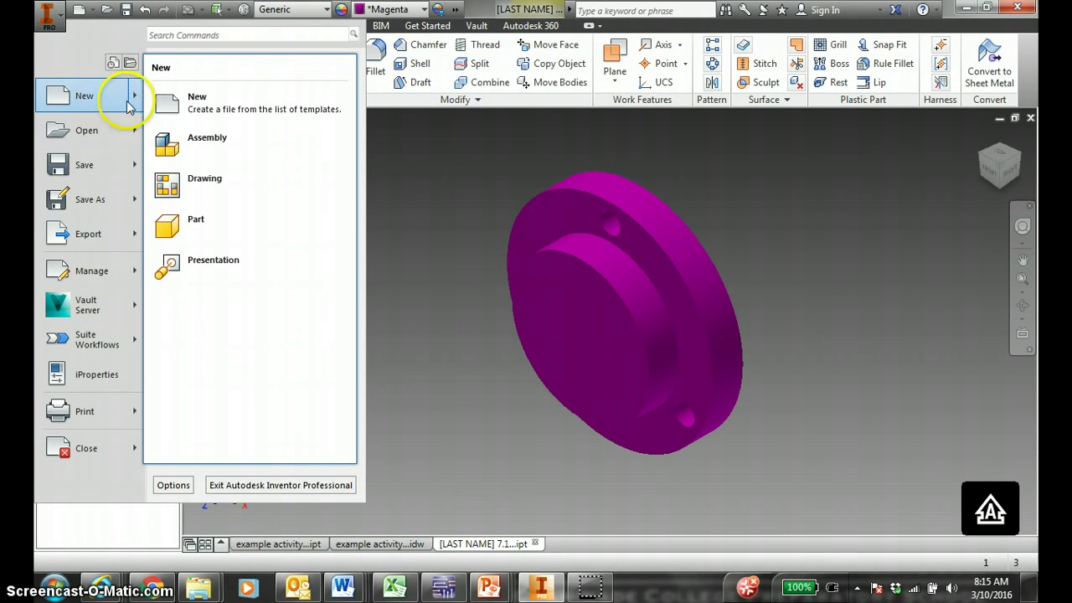
{"action": "left_click", "coordinate": [87, 18]}
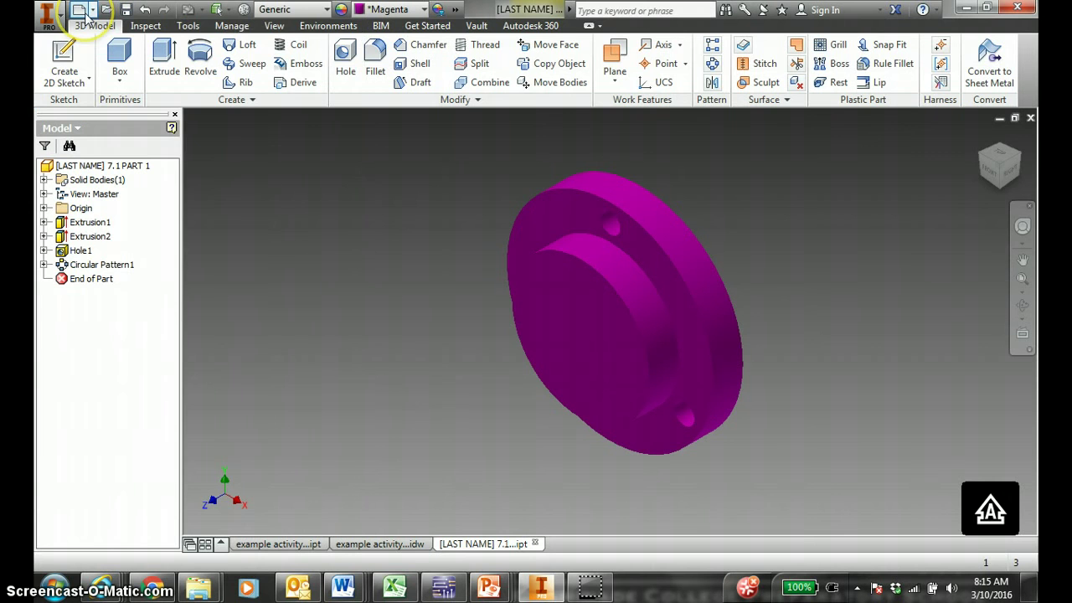
{"action": "left_click", "coordinate": [78, 10]}
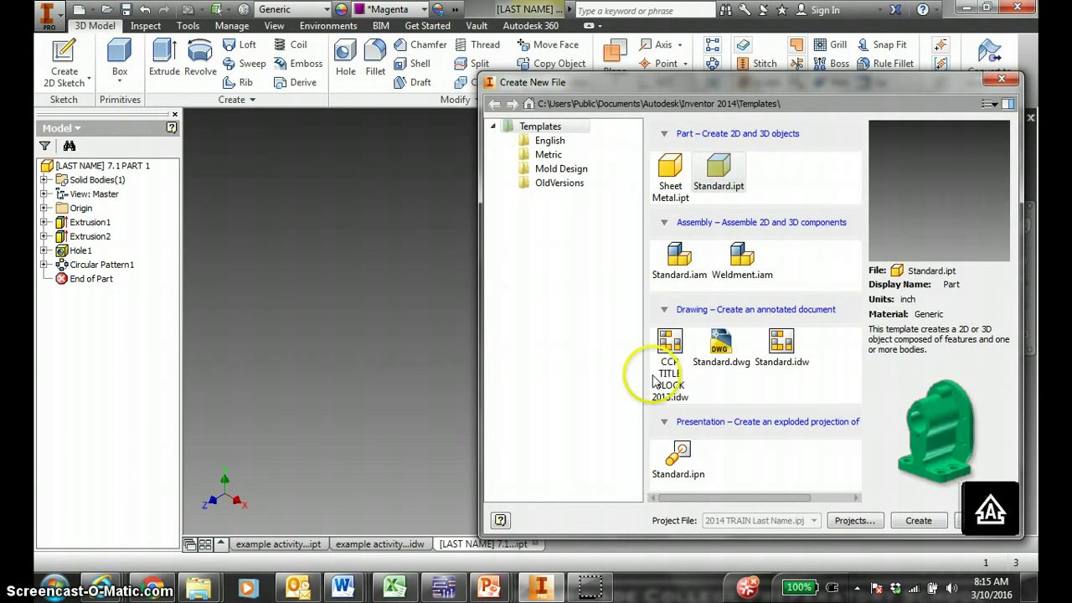
{"action": "double_click", "coordinate": [667, 368]}
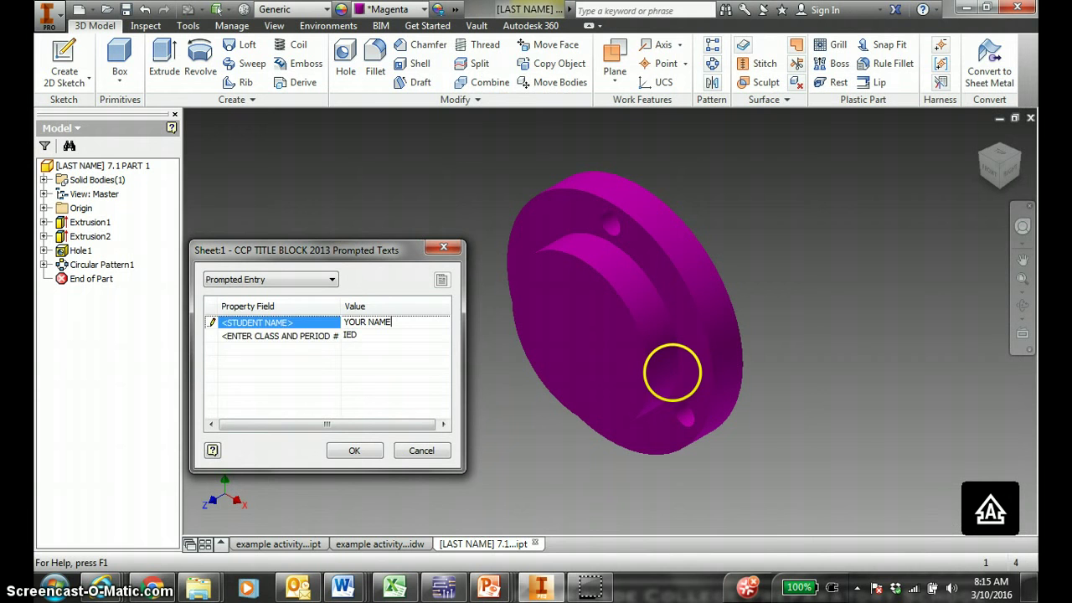
- Confirm the title block prompts with student name YOUR NAME and class IED #, and accept the style library definitions
{"action": "key", "text": "Return"}
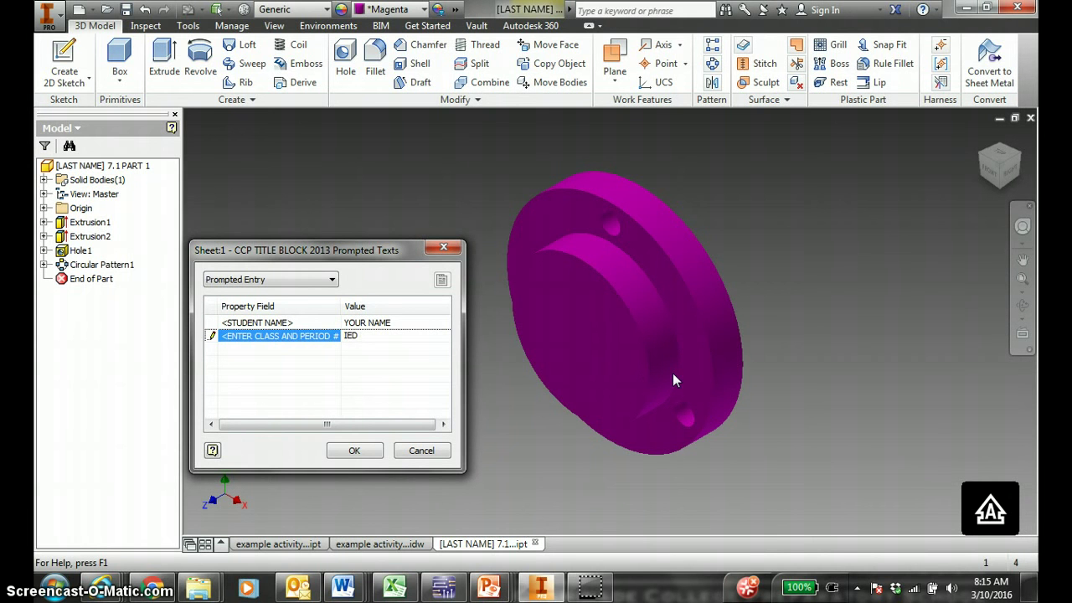
{"action": "key", "text": "Return"}
{"action": "key", "text": "Return"}
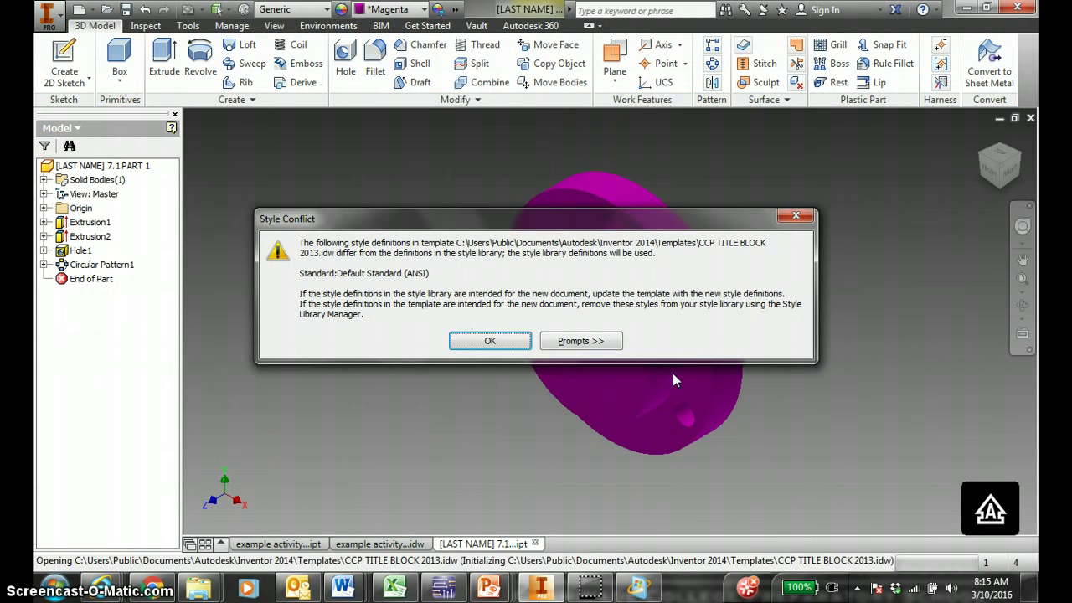
{"action": "key", "text": "Return"}
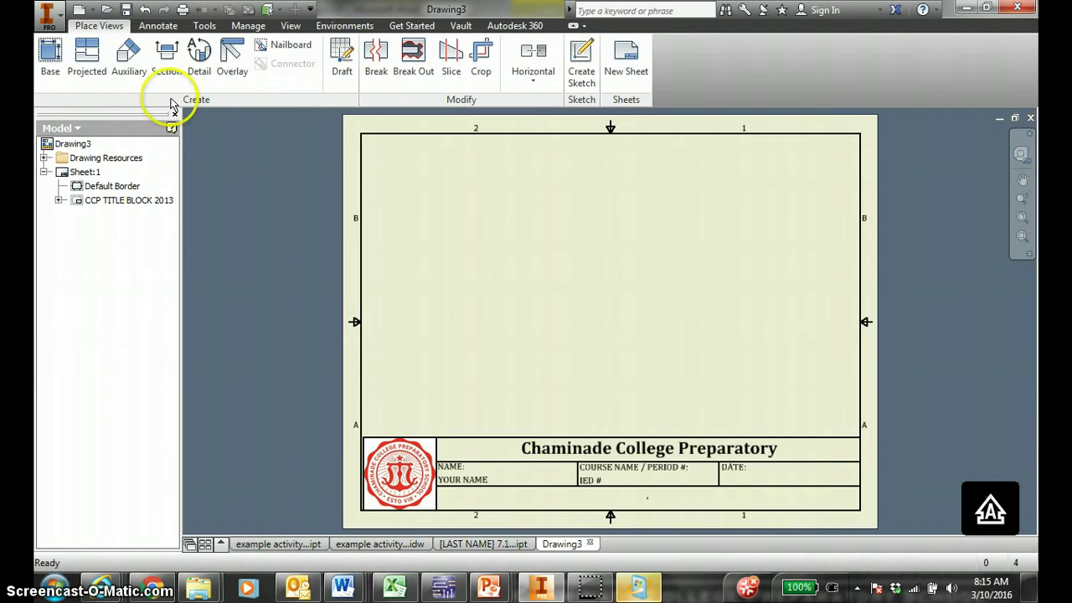
- Place a Front base view of the part at scale 1.5 on the lower left of the sheet, above the title block
{"action": "left_click", "coordinate": [50, 55]}
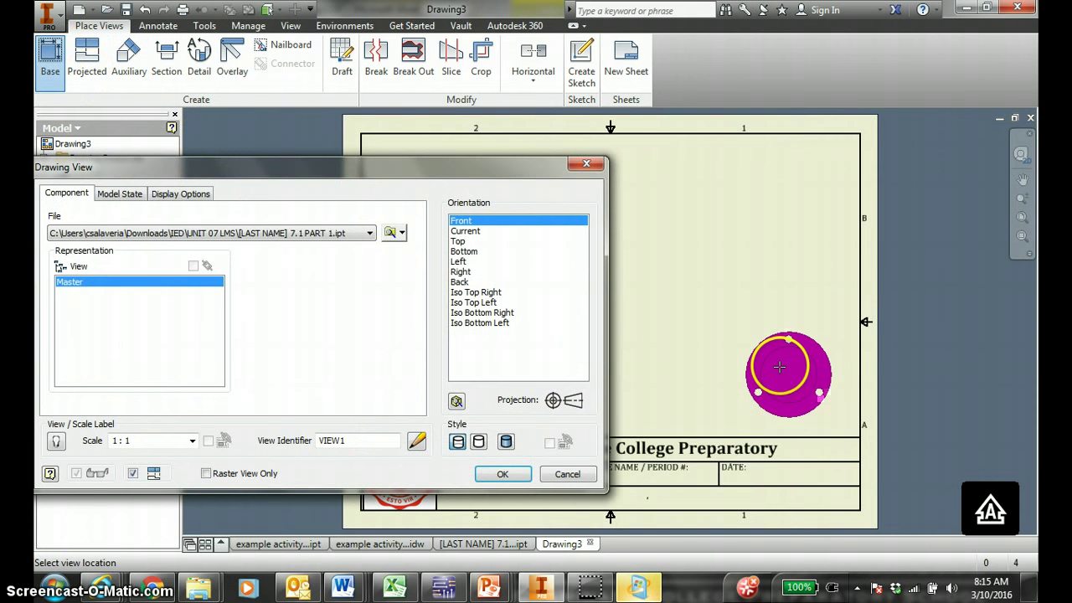
{"action": "left_click", "coordinate": [144, 438]}
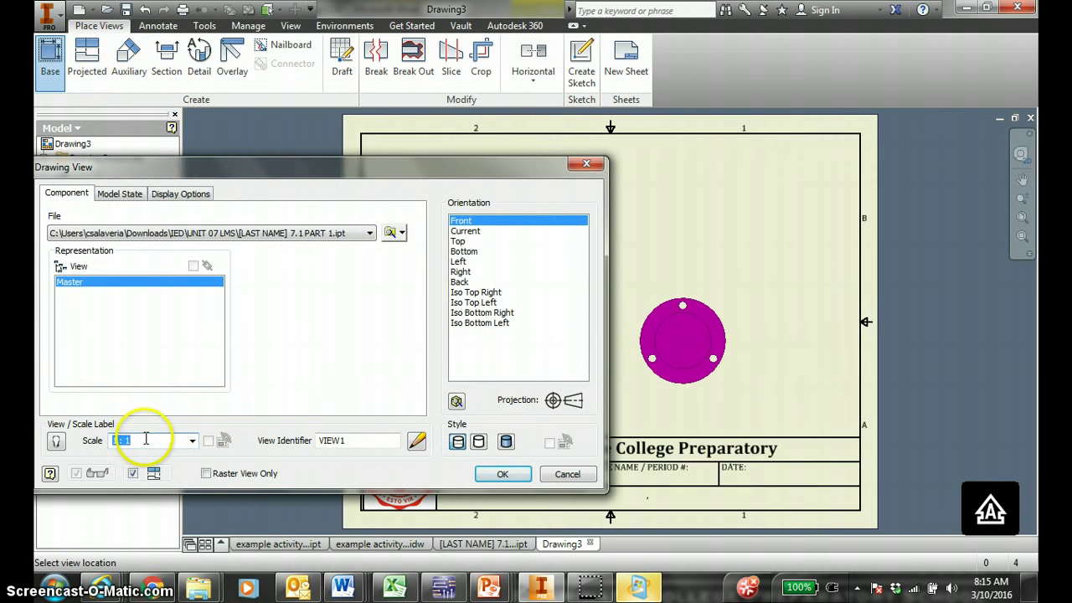
{"action": "type", "text": "1.5"}
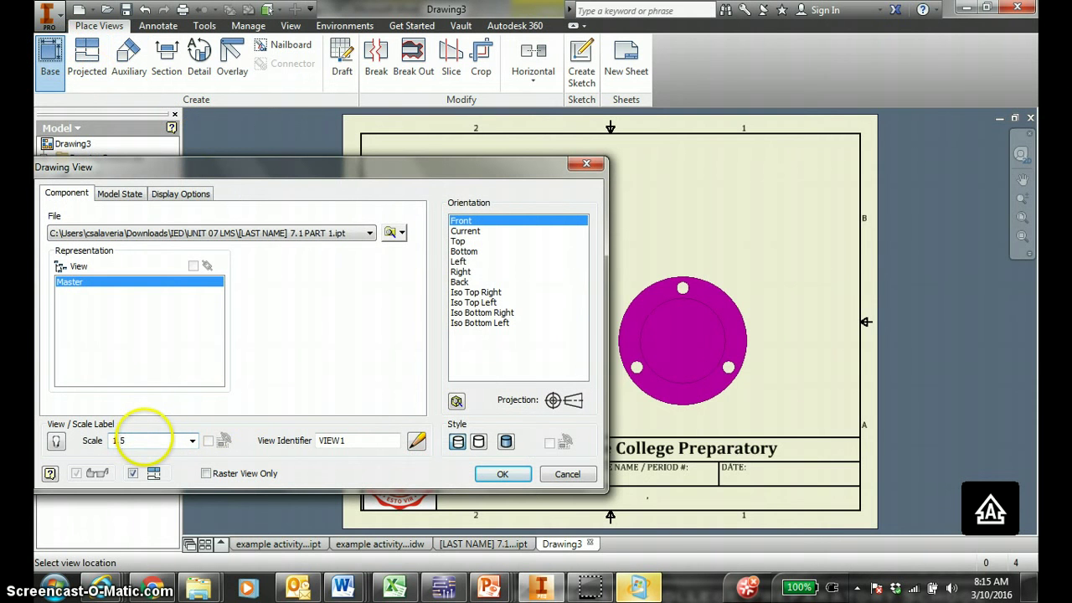
{"action": "left_click_drag", "start_coordinate": [461, 170], "coordinate": [144, 185]}
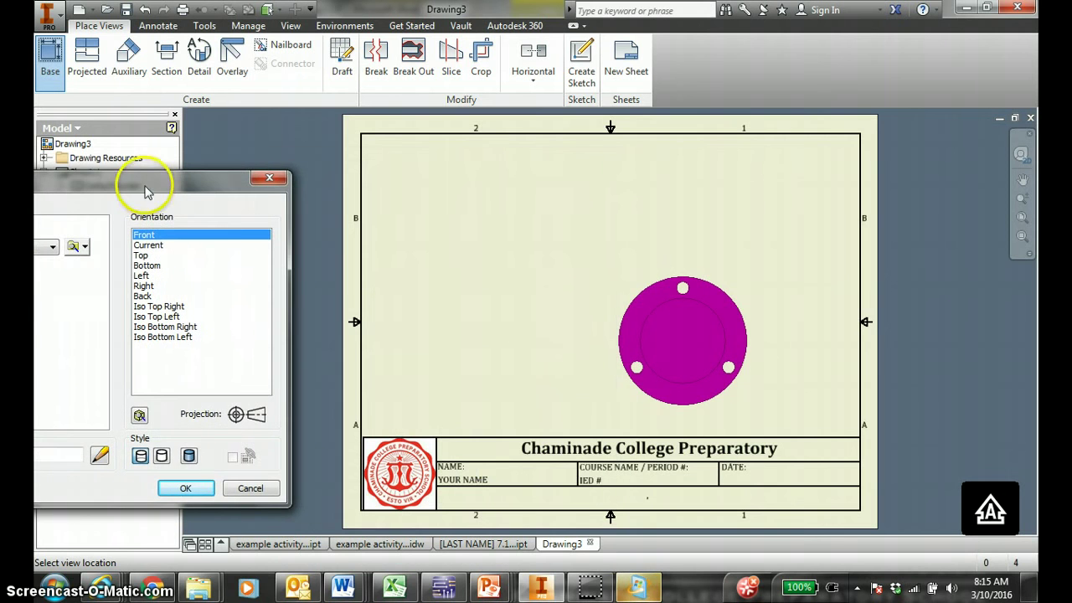
{"action": "left_click", "coordinate": [499, 345]}
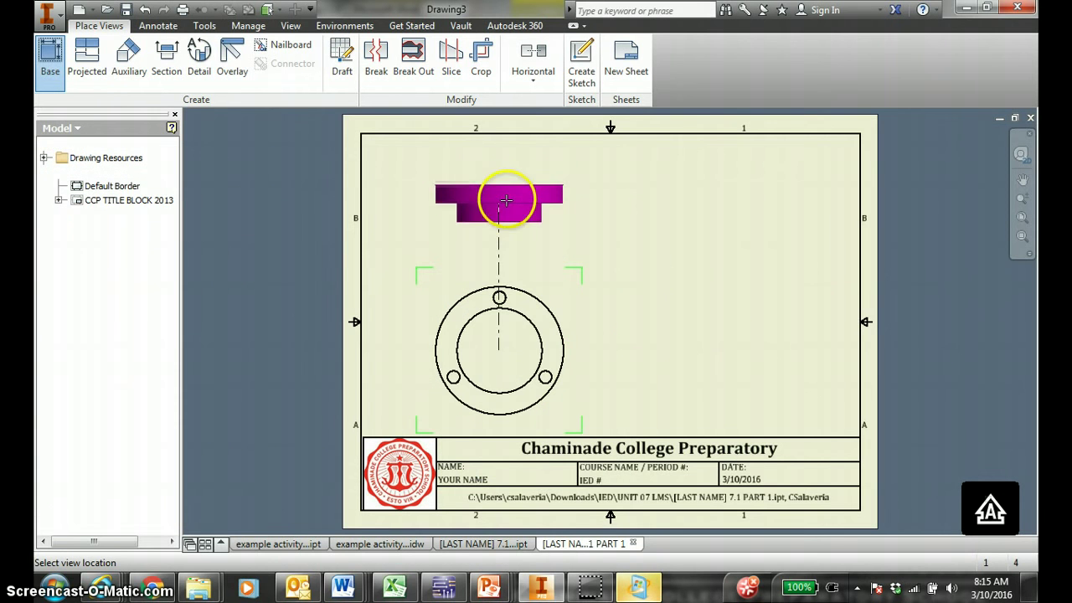
- Project a top view above the front view and an isometric view on the right half of the sheet
{"action": "left_click", "coordinate": [502, 197]}
{"action": "left_click", "coordinate": [742, 283]}
{"action": "right_click", "coordinate": [761, 270]}
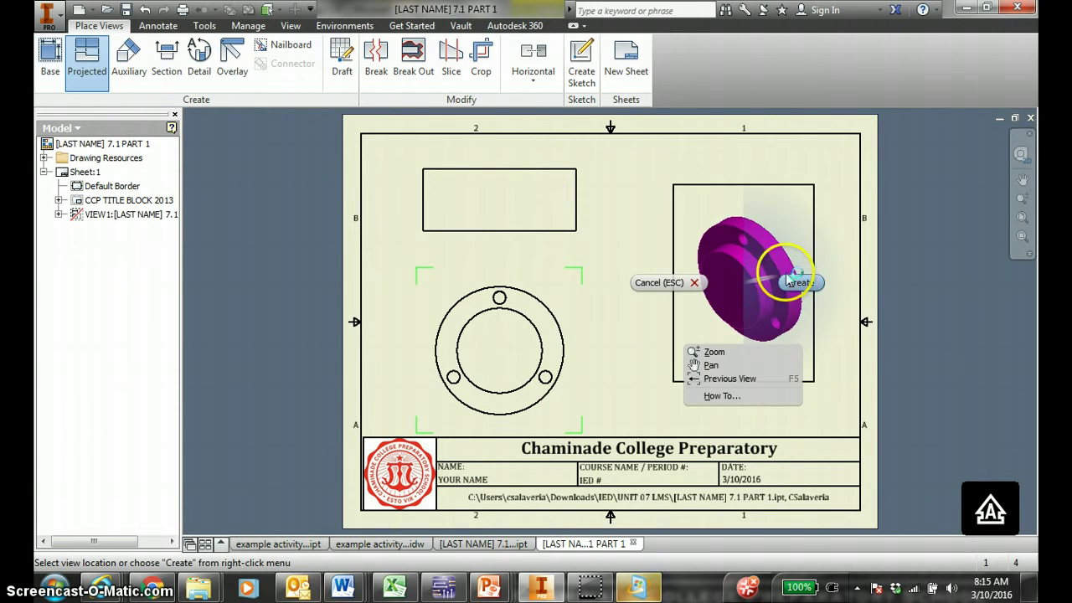
{"action": "left_click", "coordinate": [794, 289]}
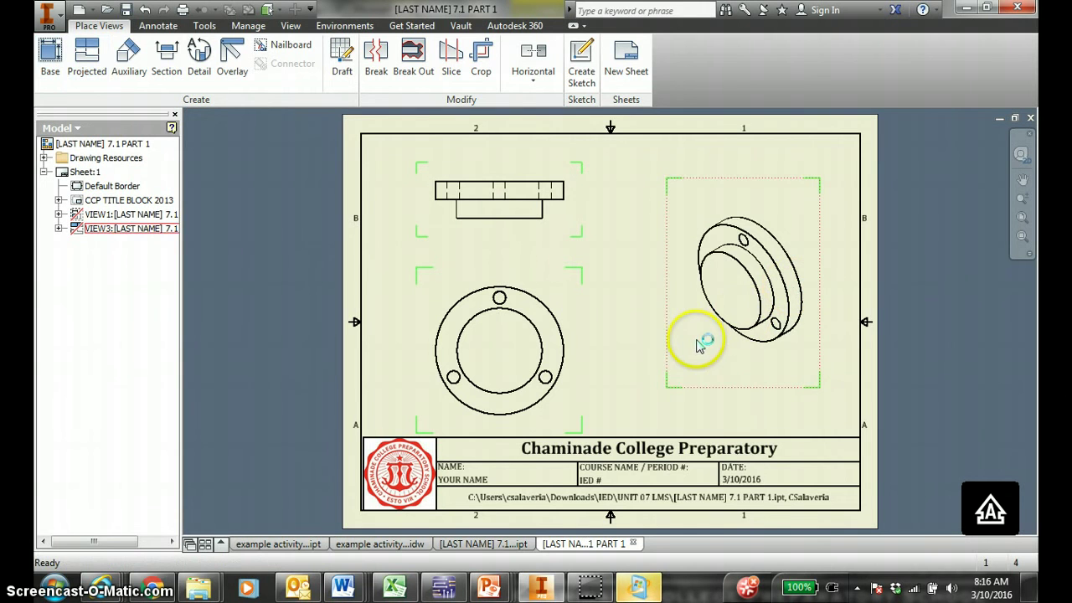
- Set the isometric view's scale to 2 and display that view shaded
{"action": "right_click", "coordinate": [700, 343]}
{"action": "left_click", "coordinate": [695, 249]}
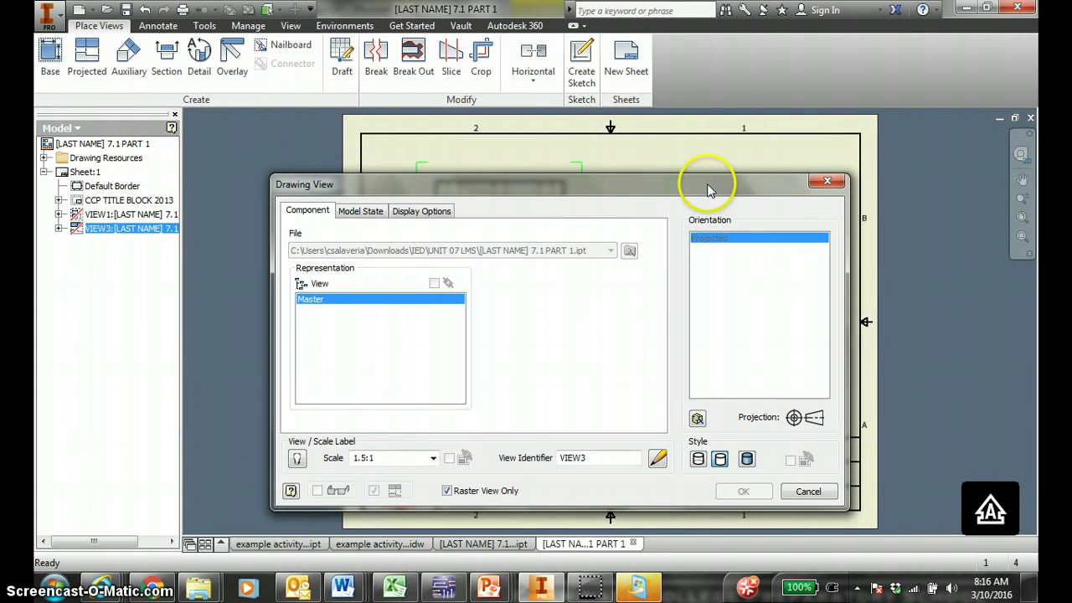
{"action": "left_click_drag", "start_coordinate": [426, 465], "coordinate": [358, 460]}
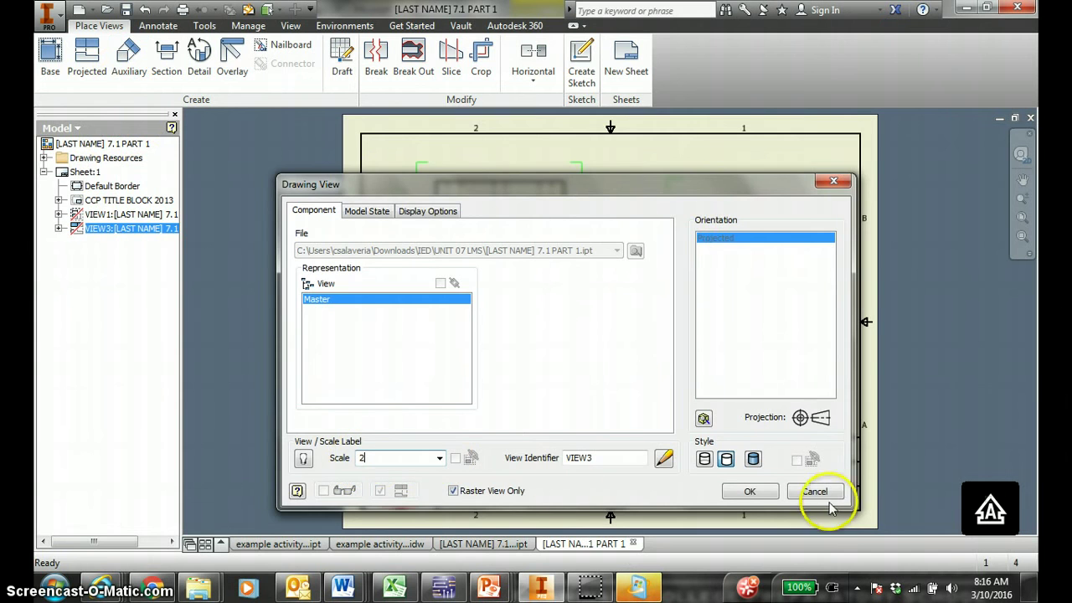
{"action": "left_click", "coordinate": [750, 490]}
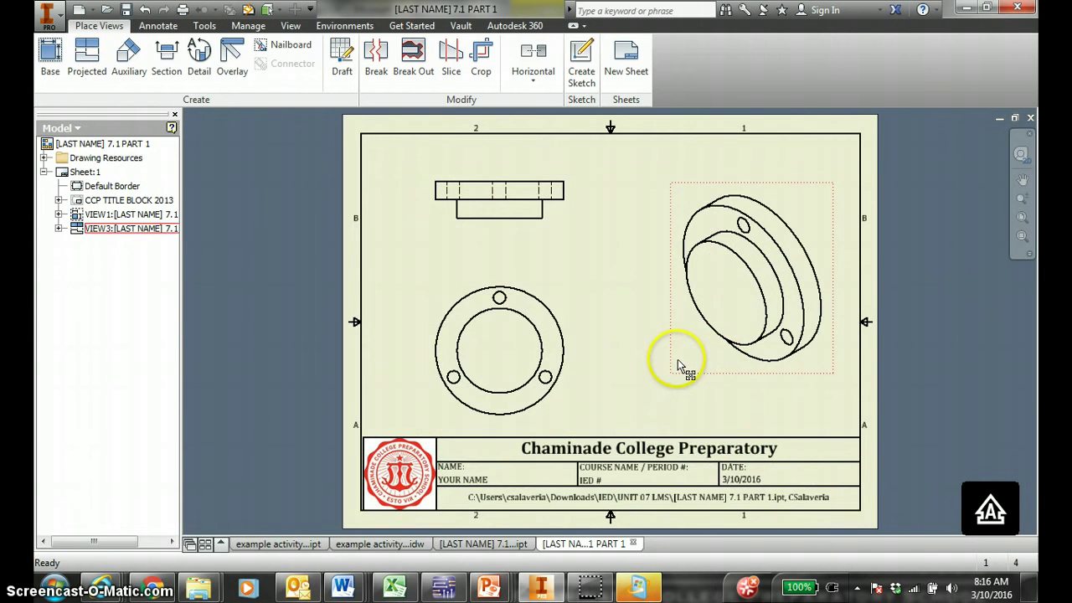
{"action": "right_click", "coordinate": [673, 364]}
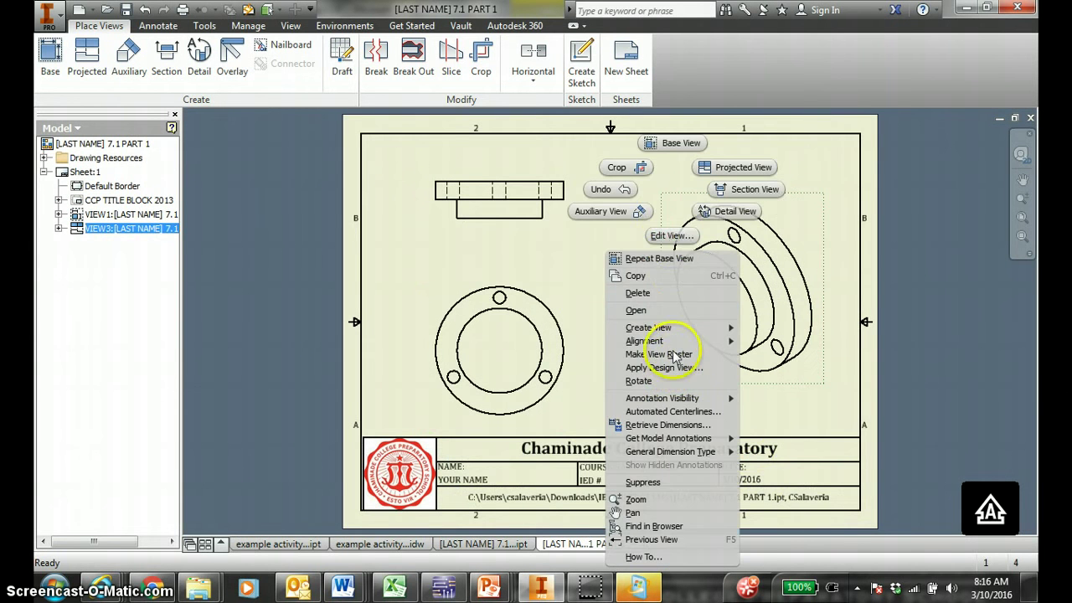
{"action": "left_click", "coordinate": [671, 235]}
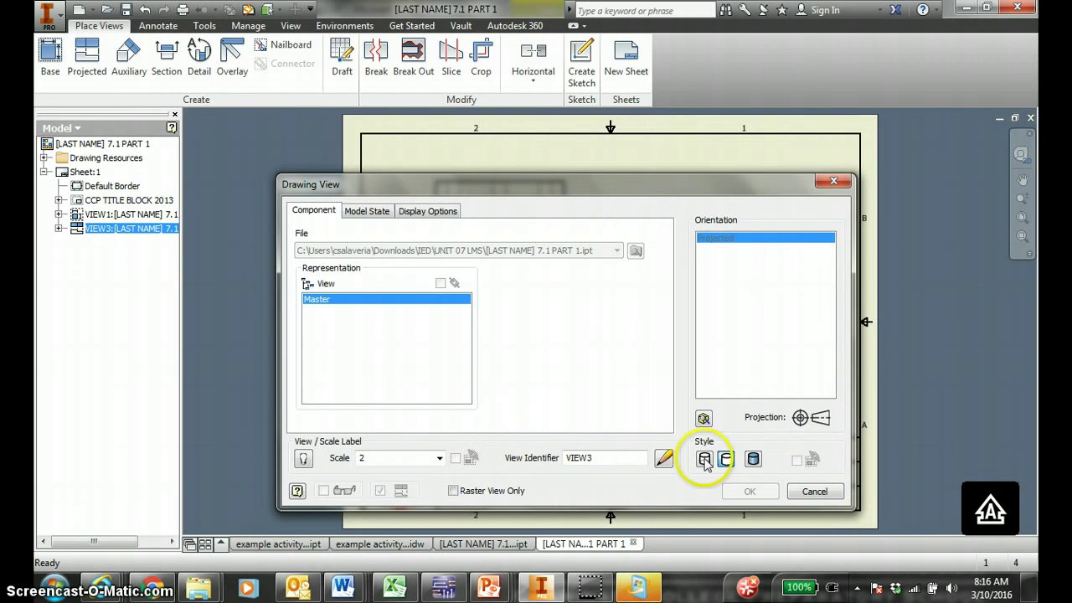
{"action": "left_click", "coordinate": [727, 454]}
{"action": "left_click", "coordinate": [751, 491]}
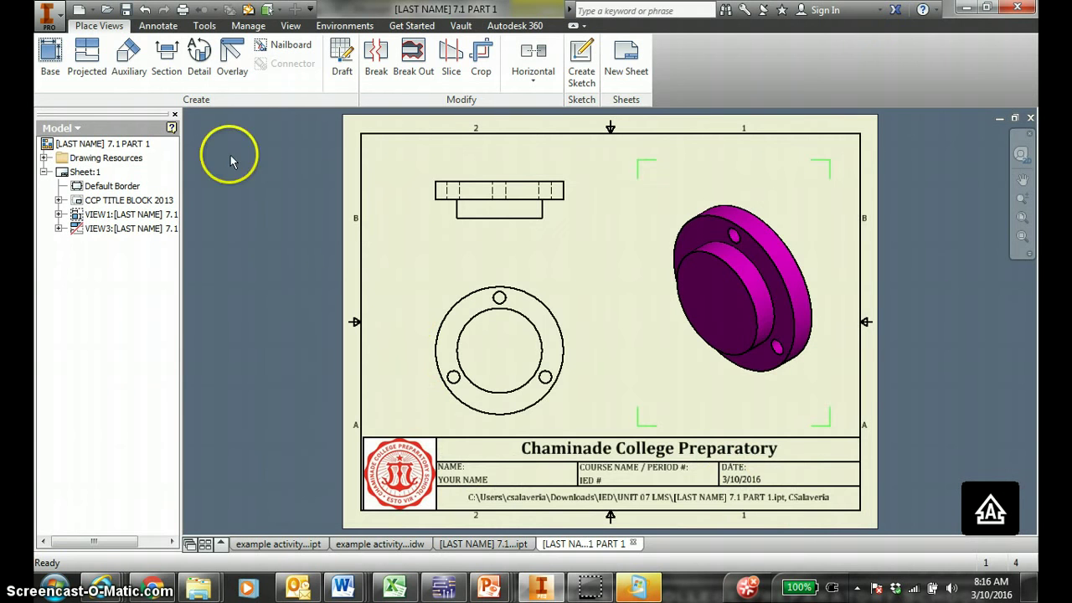
- Label the two orthographic views with the text notes TOP and FRONT at their upper left
{"action": "left_click", "coordinate": [157, 25]}
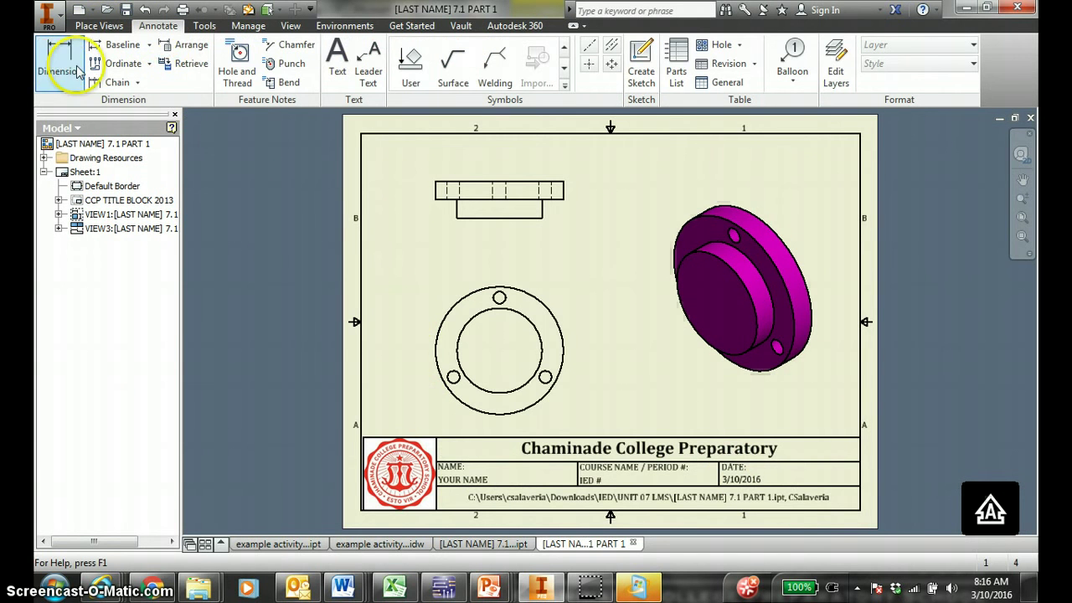
{"action": "left_click", "coordinate": [338, 61]}
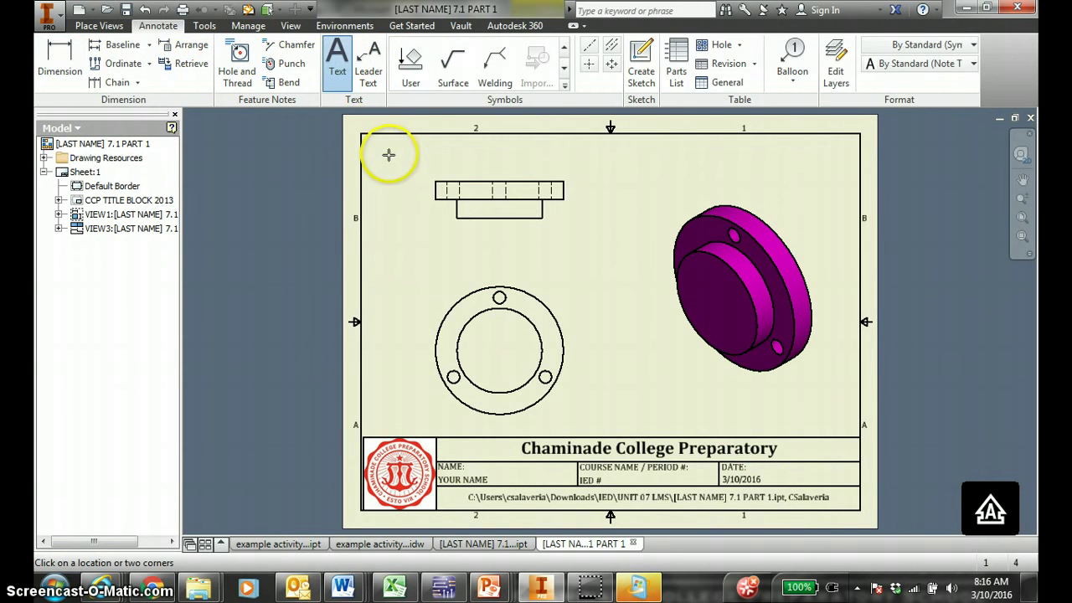
{"action": "left_click", "coordinate": [388, 154]}
{"action": "type", "text": "TOP"}
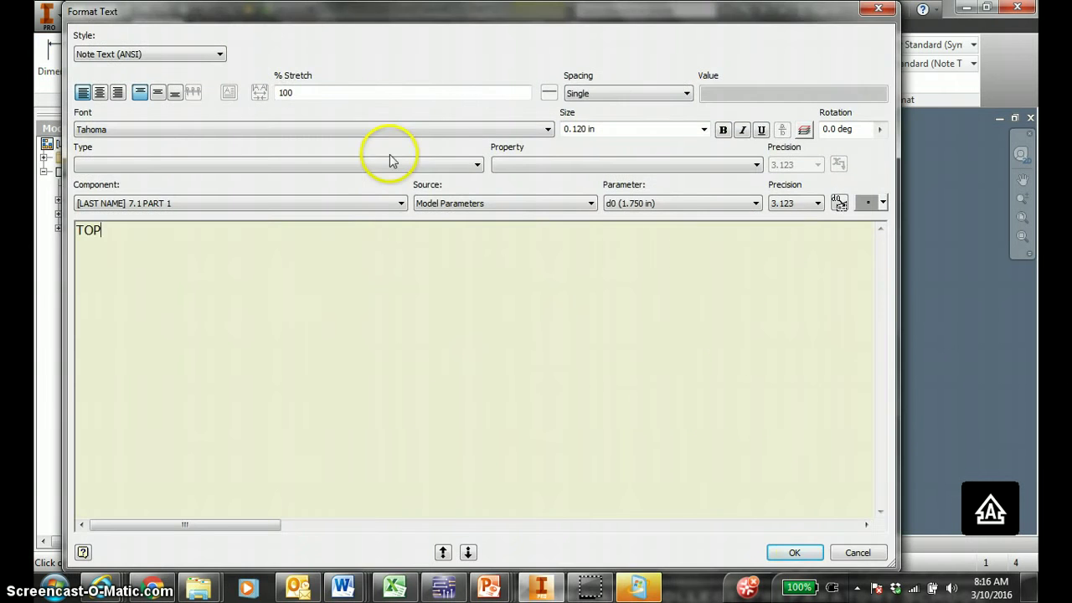
{"action": "left_click", "coordinate": [795, 552]}
{"action": "left_click", "coordinate": [389, 279]}
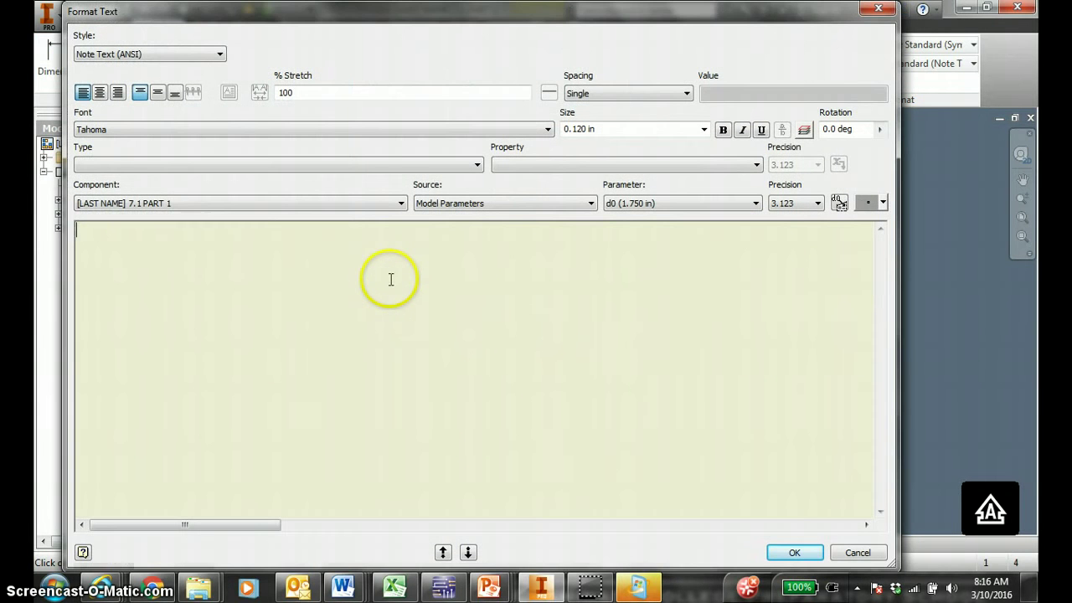
{"action": "type", "text": "FRONT"}
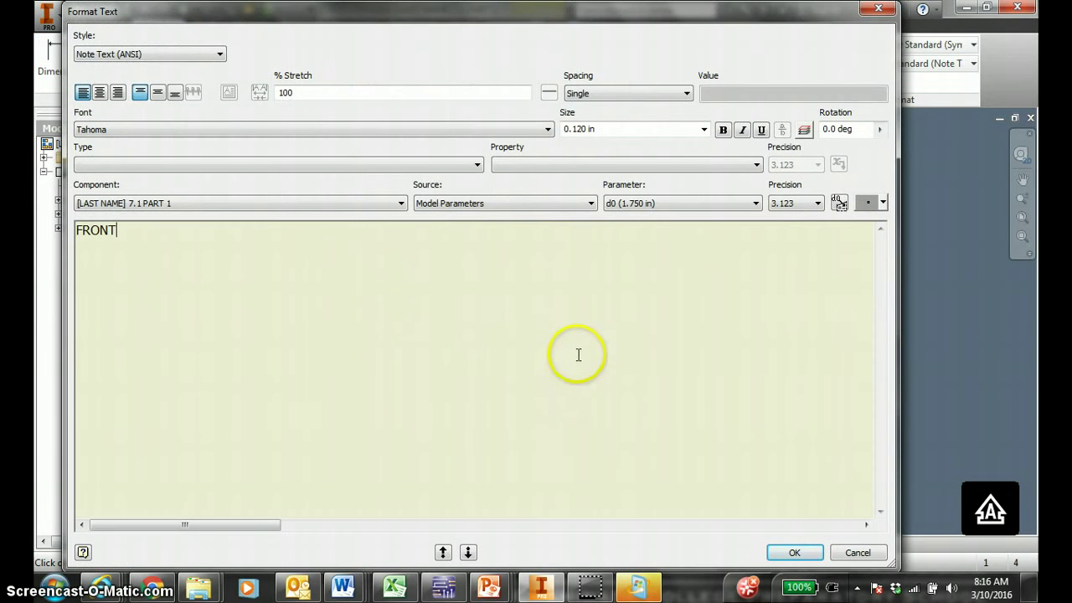
{"action": "left_click", "coordinate": [795, 553]}
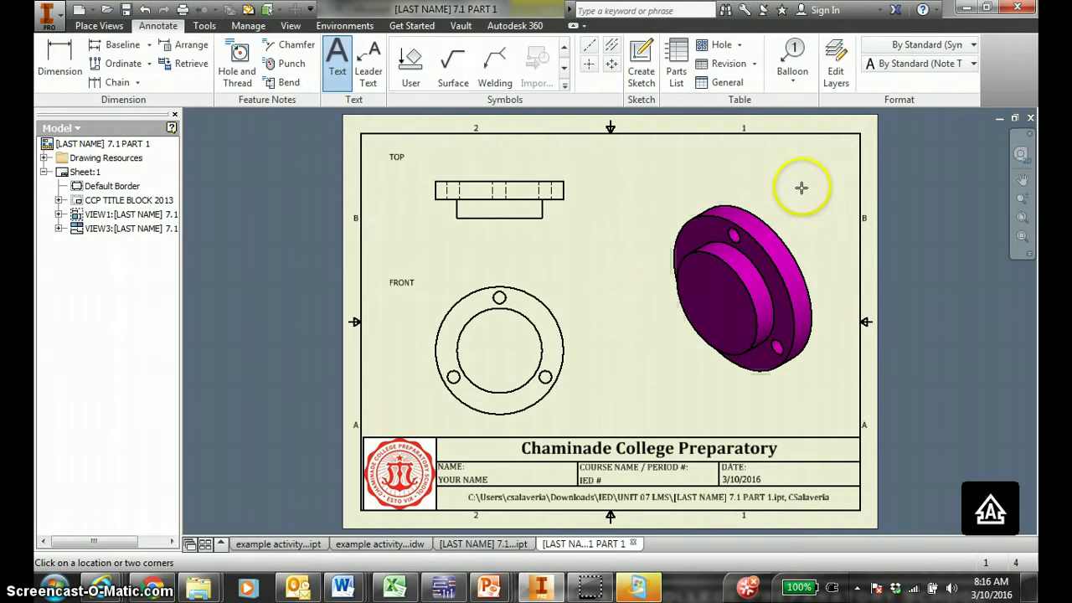
- Add a three-line text note reading ISO, 2:1, MAGENTA at the isometric view's upper right
{"action": "left_click", "coordinate": [801, 187]}
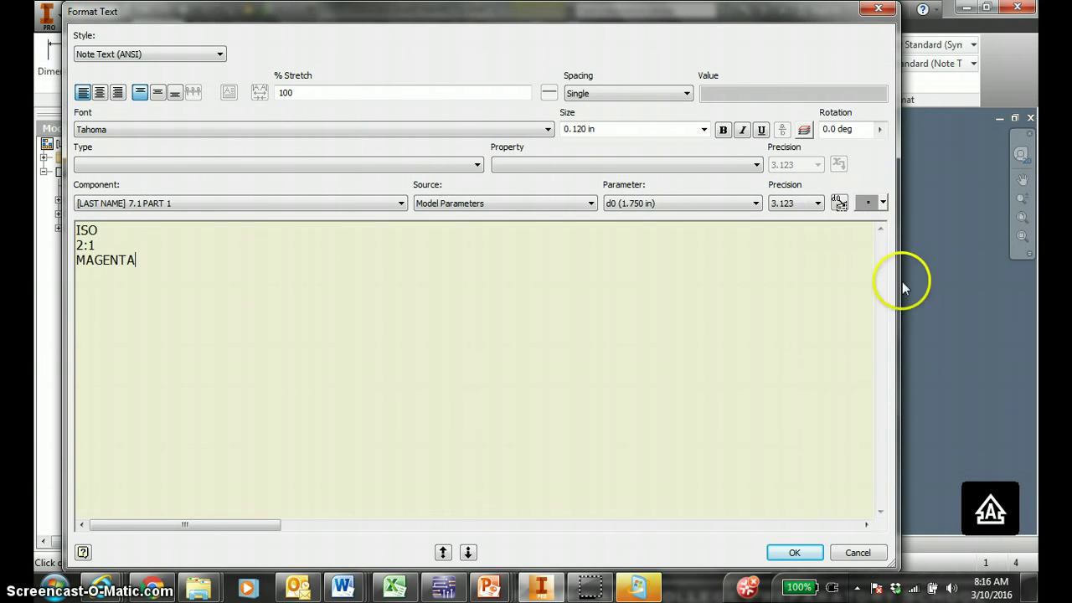
{"action": "left_click", "coordinate": [797, 551]}
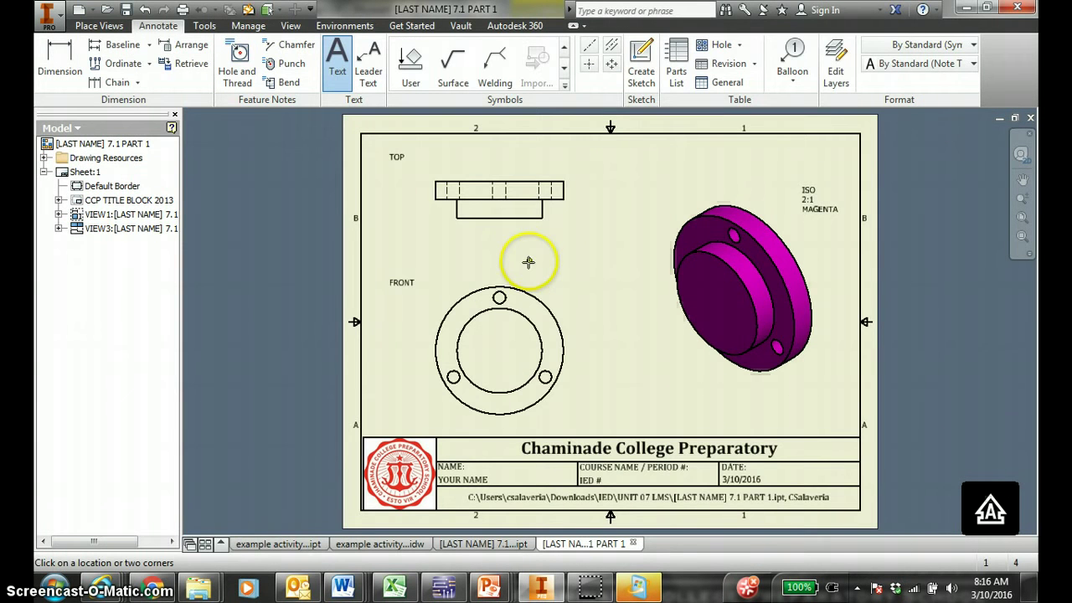
{"action": "key", "text": "Escape"}
- Add a center mark to the outer circle of the front view
{"action": "left_click", "coordinate": [509, 188]}
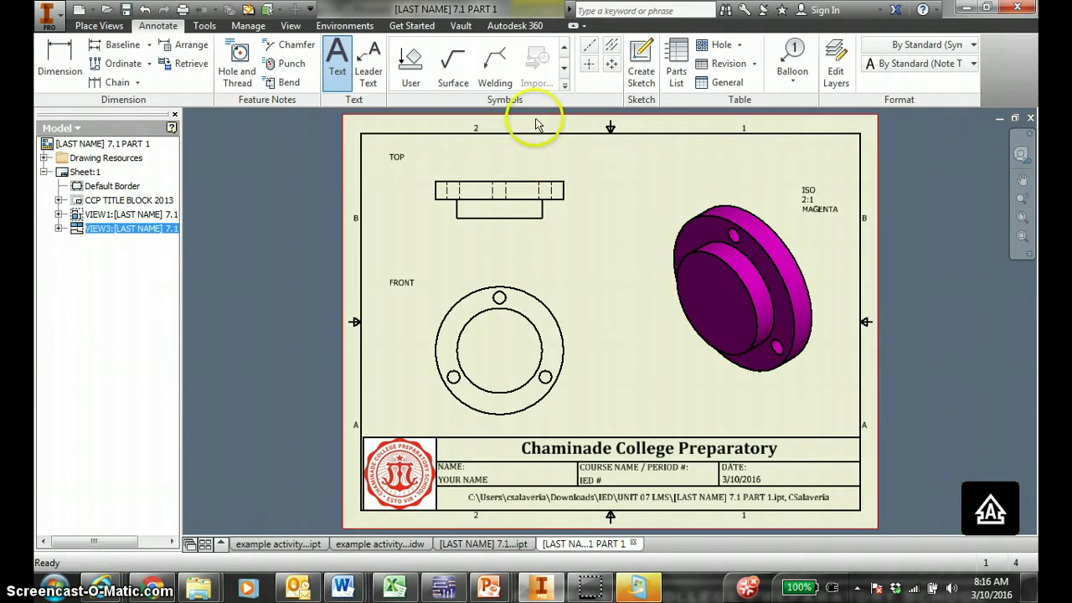
{"action": "left_click", "coordinate": [588, 66]}
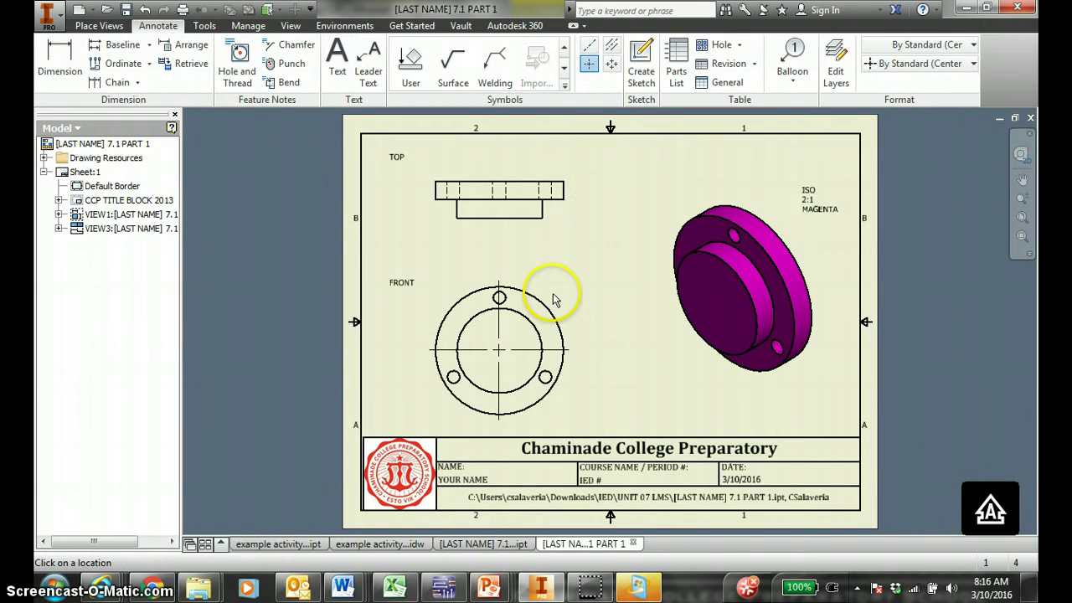
- Add bisecting vertical centerlines to the top view between the side edges of the wide flange and of the narrower boss
{"action": "left_click", "coordinate": [613, 47]}
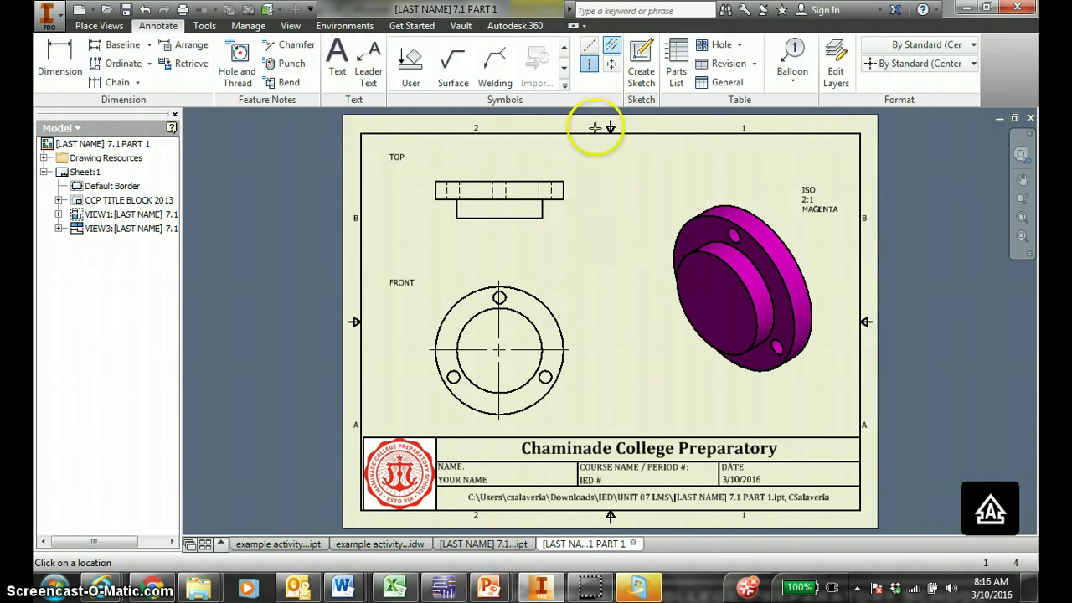
{"action": "left_click", "coordinate": [563, 191]}
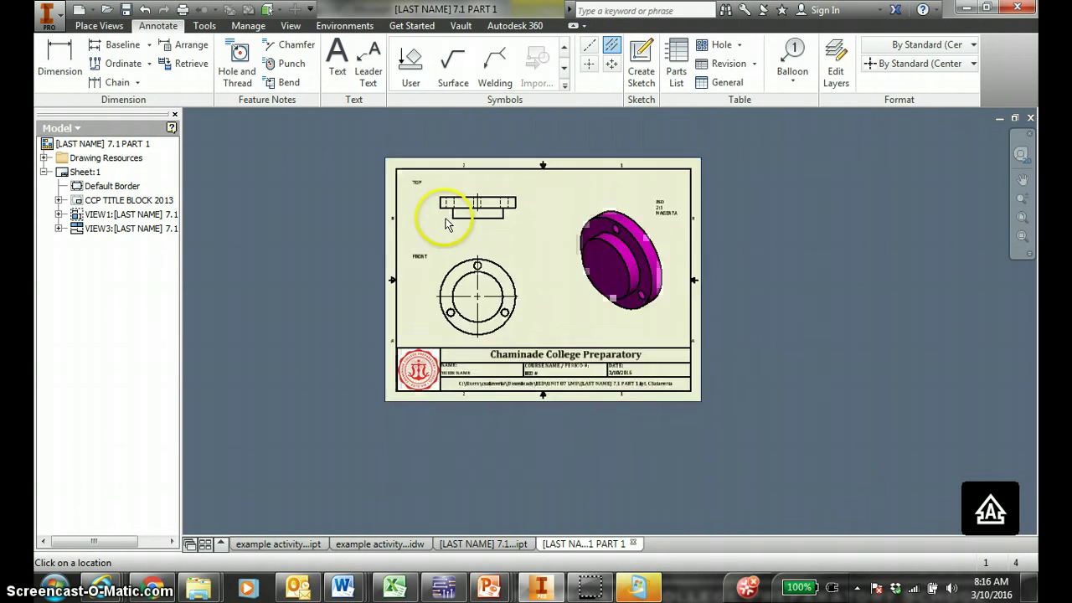
{"action": "scroll", "coordinate": [444, 214], "scroll_direction": "down", "scroll_amount": 2}
{"action": "scroll", "coordinate": [471, 209], "scroll_direction": "up", "scroll_amount": 5}
{"action": "left_click", "coordinate": [501, 191]}
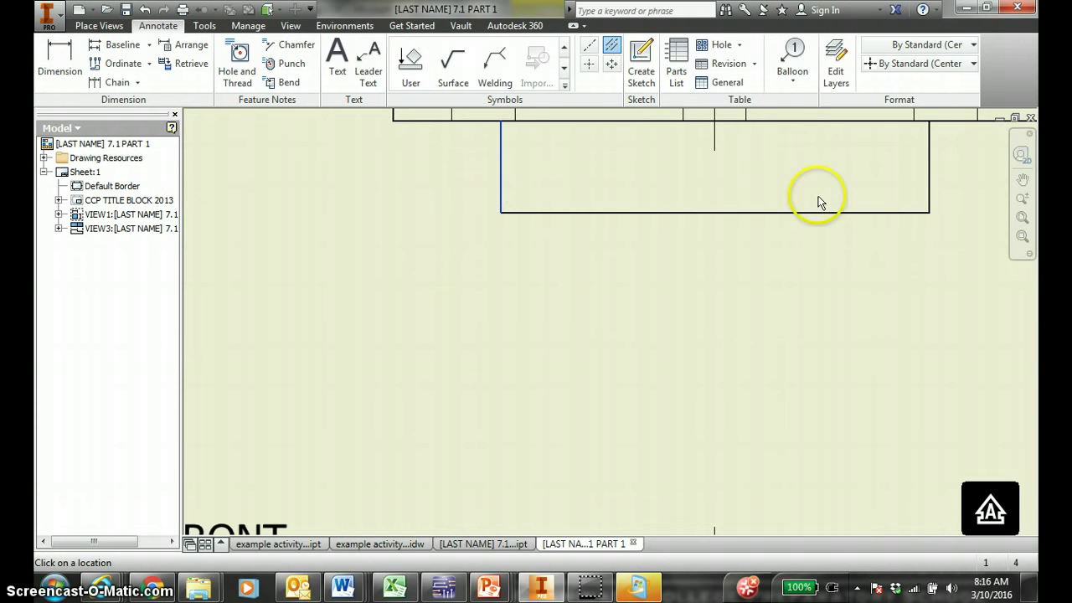
{"action": "scroll", "coordinate": [808, 282], "scroll_direction": "down", "scroll_amount": 4}
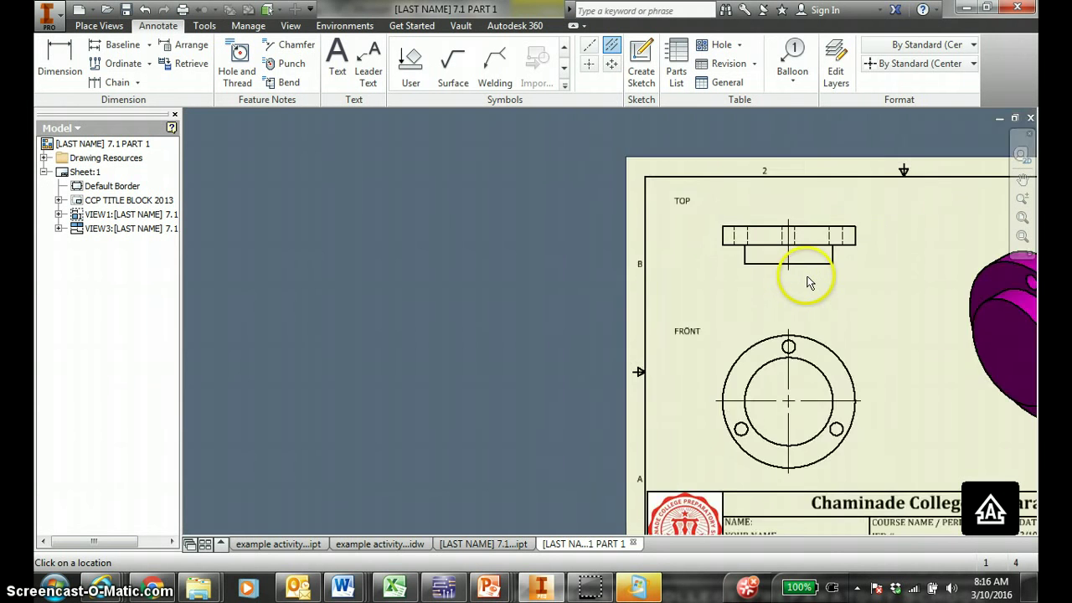
- Add bisecting centerlines between the hidden lines of the left, middle and right holes in the top view
{"action": "scroll", "coordinate": [686, 186], "scroll_direction": "up", "scroll_amount": 2}
{"action": "left_click", "coordinate": [689, 195]}
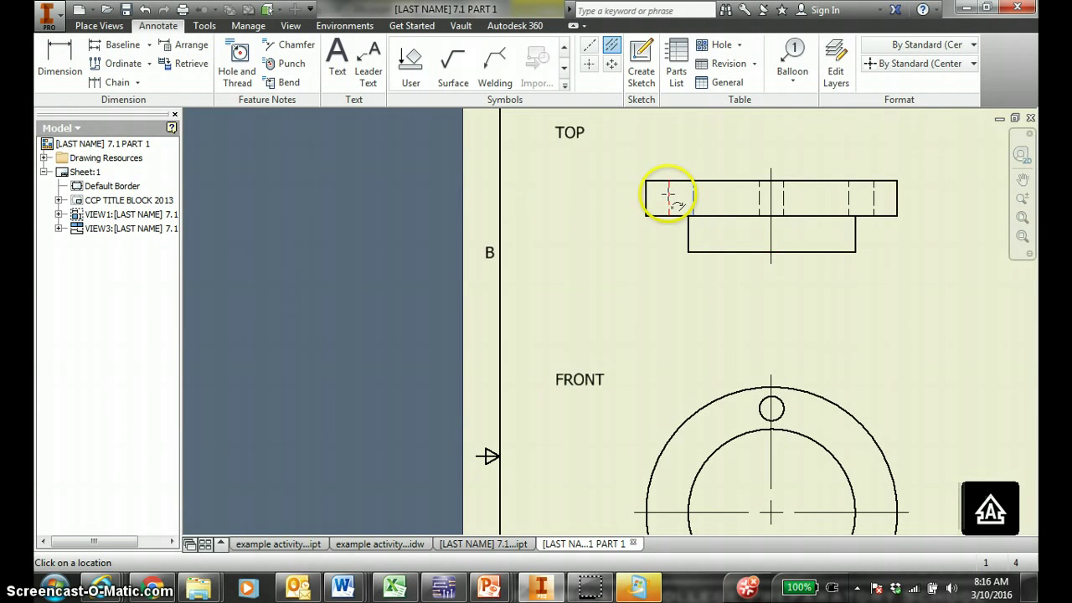
{"action": "left_click", "coordinate": [669, 198]}
{"action": "left_click", "coordinate": [782, 198]}
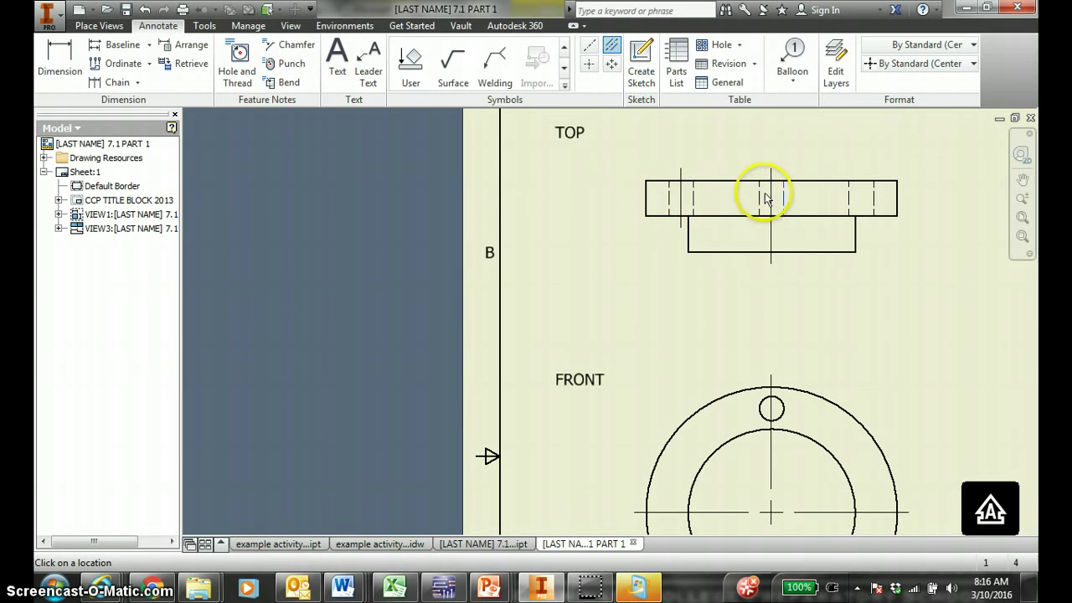
{"action": "left_click", "coordinate": [759, 195]}
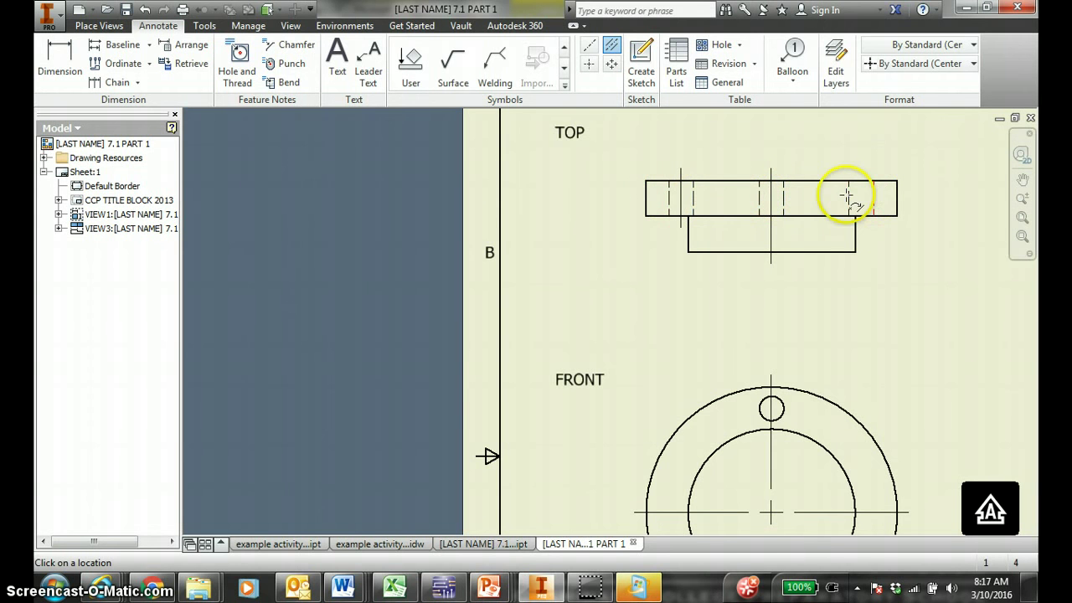
{"action": "left_click", "coordinate": [848, 195]}
{"action": "scroll", "coordinate": [776, 360], "scroll_direction": "down", "scroll_amount": 2}
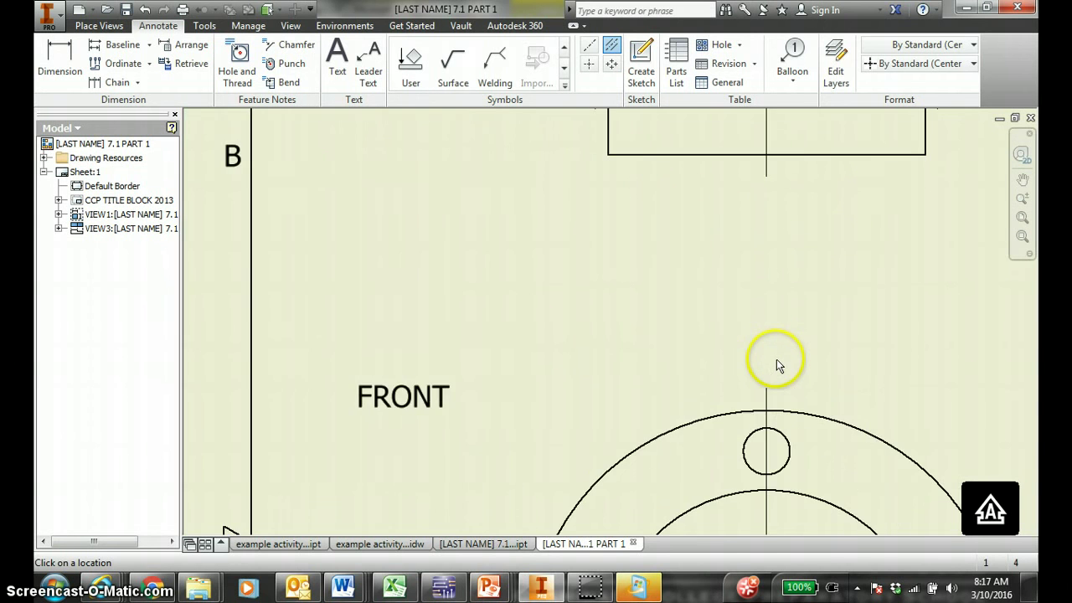
{"action": "scroll", "coordinate": [776, 365], "scroll_direction": "down", "scroll_amount": 3}
{"action": "key", "text": "Escape"}
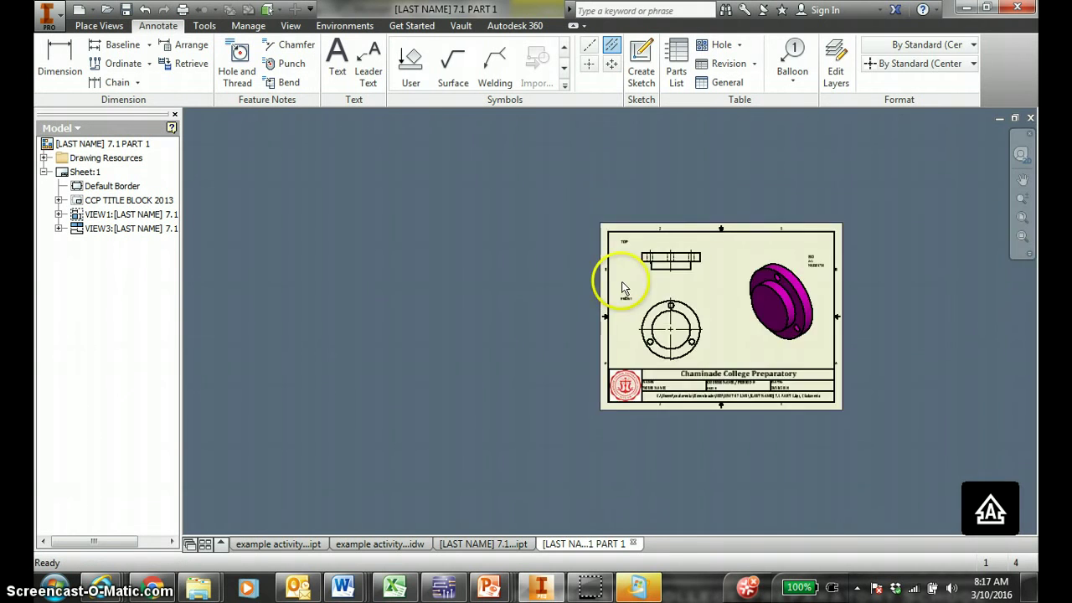
- Add center marks to the three small holes in the front view
{"action": "scroll", "coordinate": [617, 283], "scroll_direction": "up", "scroll_amount": 5}
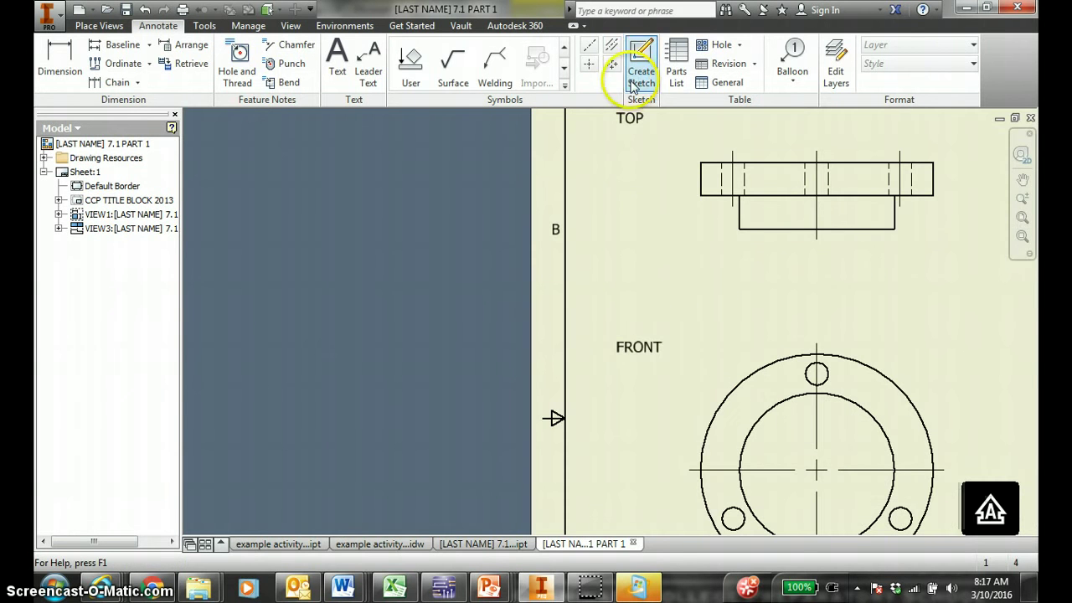
{"action": "left_click", "coordinate": [589, 63]}
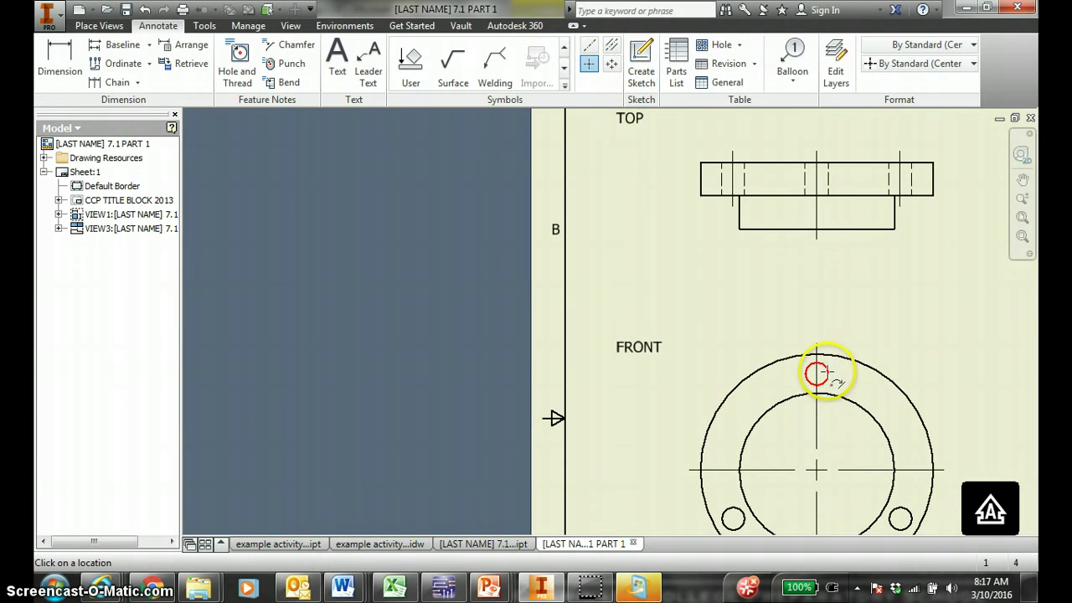
{"action": "left_click", "coordinate": [817, 374]}
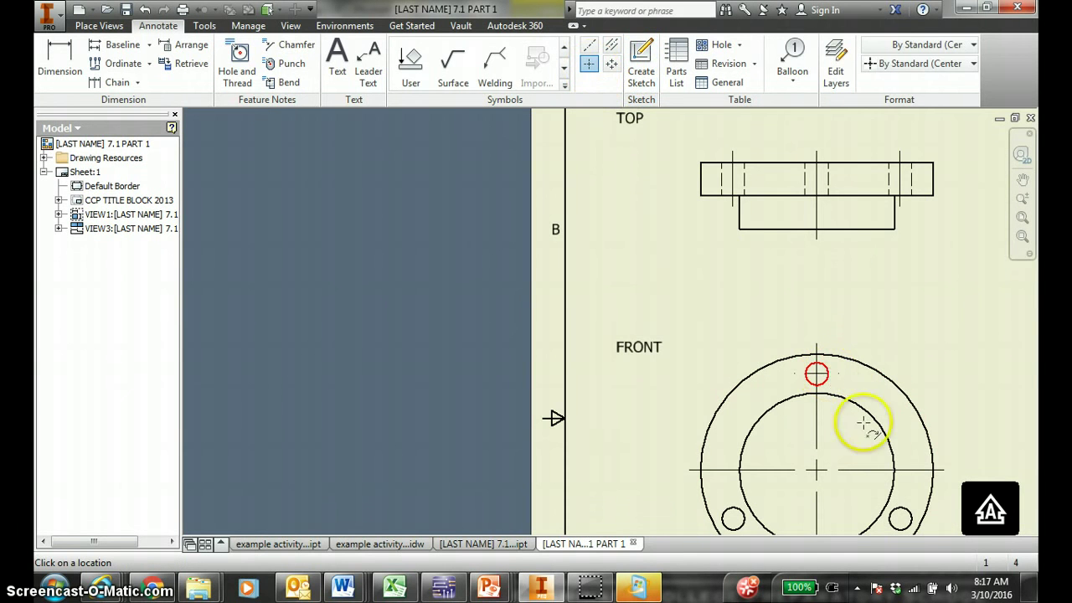
{"action": "left_click", "coordinate": [900, 518]}
{"action": "left_click", "coordinate": [732, 518]}
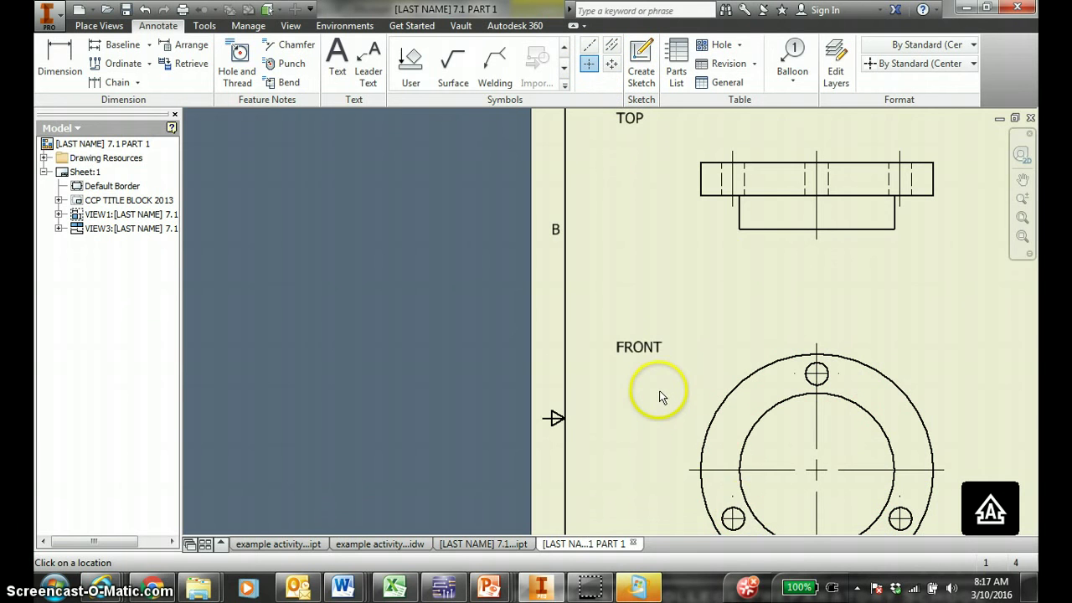
- Dimension the outer circle's diameter in the front view and turn off editing dimensions when created
{"action": "scroll", "coordinate": [657, 394], "scroll_direction": "down", "scroll_amount": 2}
{"action": "scroll", "coordinate": [654, 397], "scroll_direction": "up", "scroll_amount": 4}
{"action": "middle_click_drag", "start_coordinate": [653, 397], "coordinate": [629, 350]}
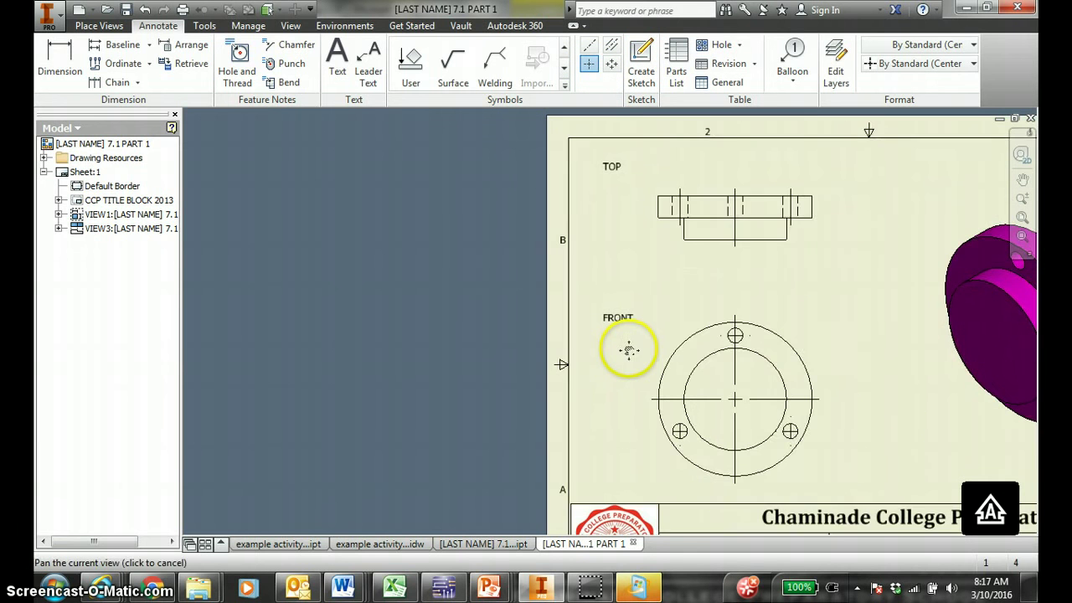
{"action": "left_click", "coordinate": [57, 67]}
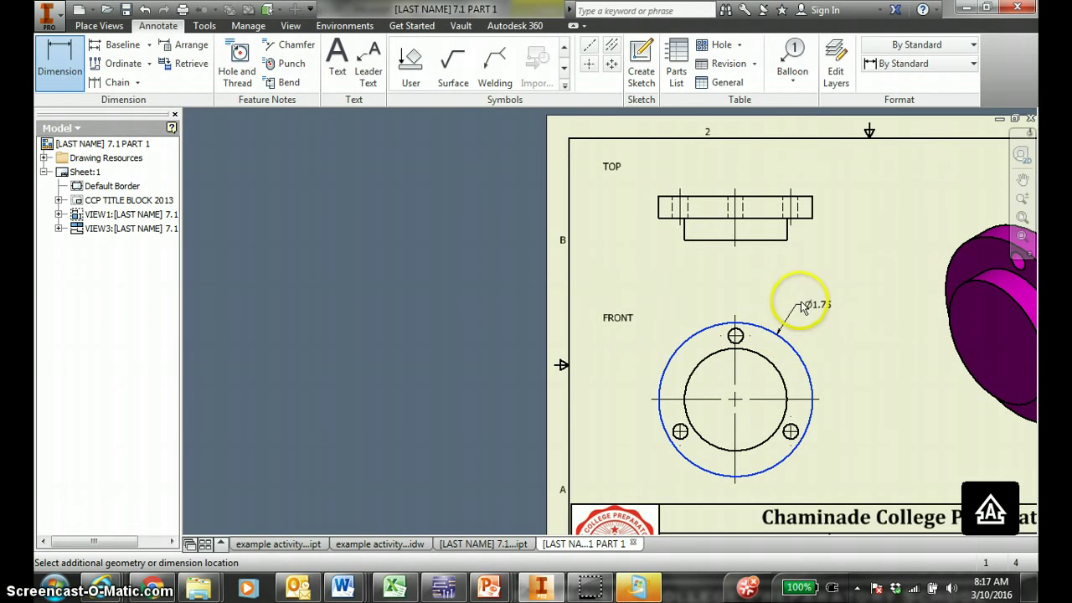
{"action": "left_click", "coordinate": [806, 293]}
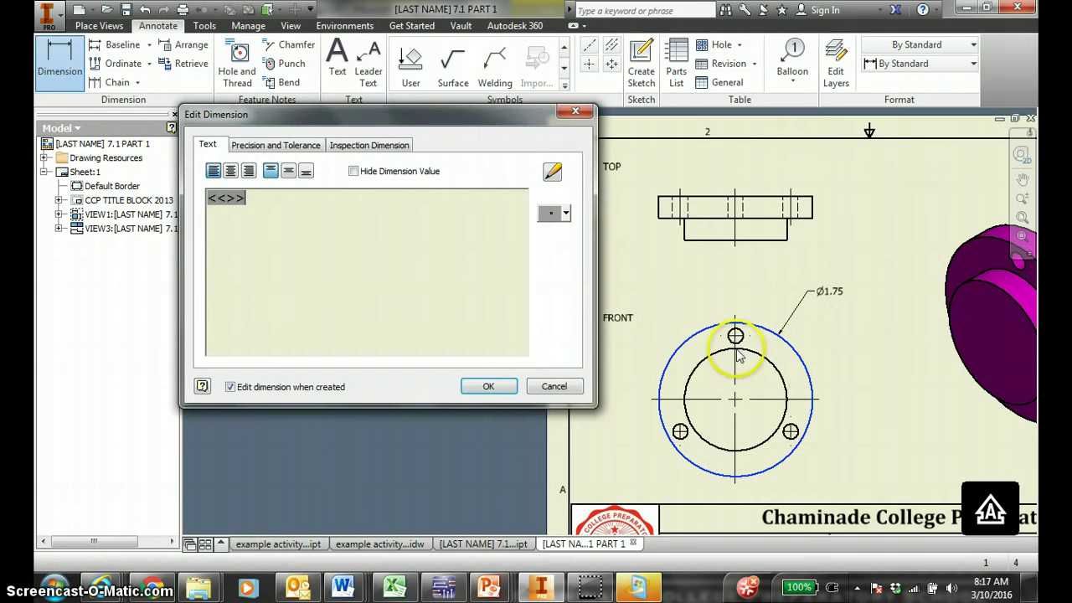
{"action": "left_click", "coordinate": [276, 389]}
{"action": "left_click", "coordinate": [469, 388]}
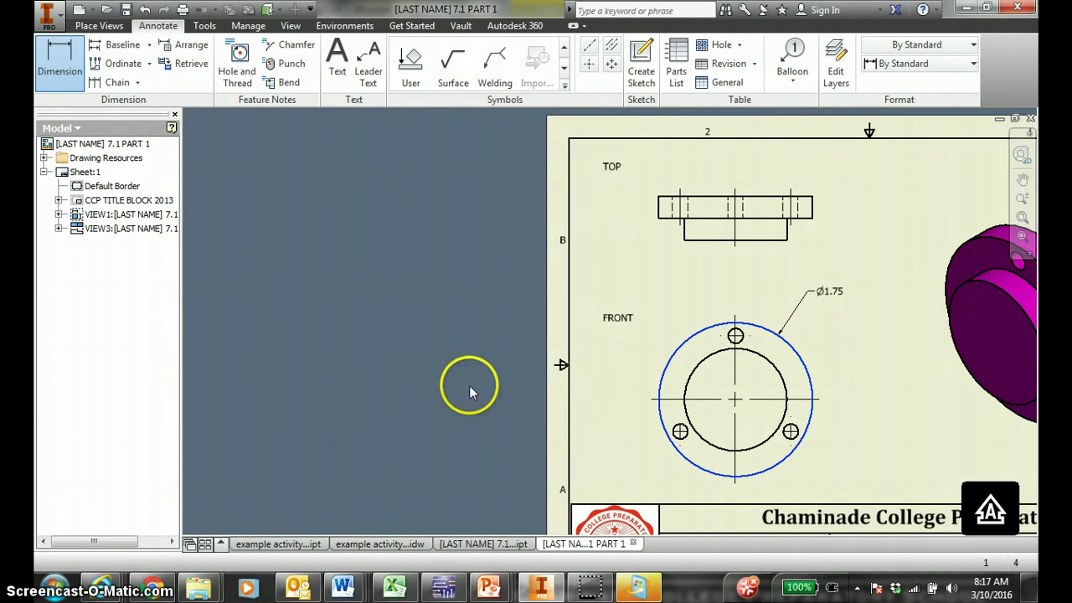
- Dimension the inner circle's diameter and add a hole note to the uppermost small hole in the front view
{"action": "left_click", "coordinate": [781, 374]}
{"action": "left_click", "coordinate": [825, 360]}
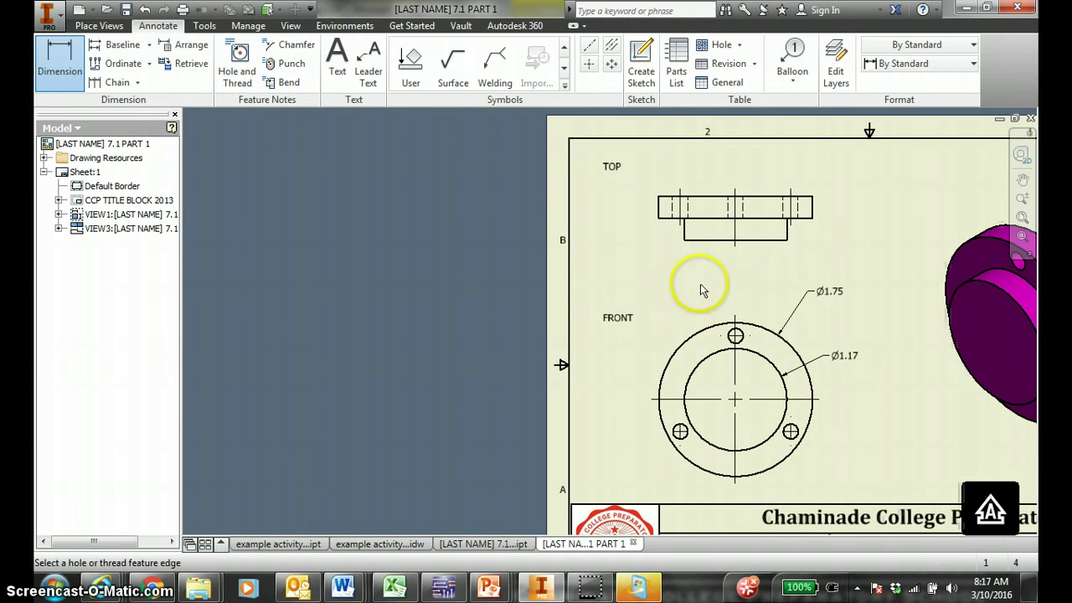
{"action": "left_click", "coordinate": [729, 329]}
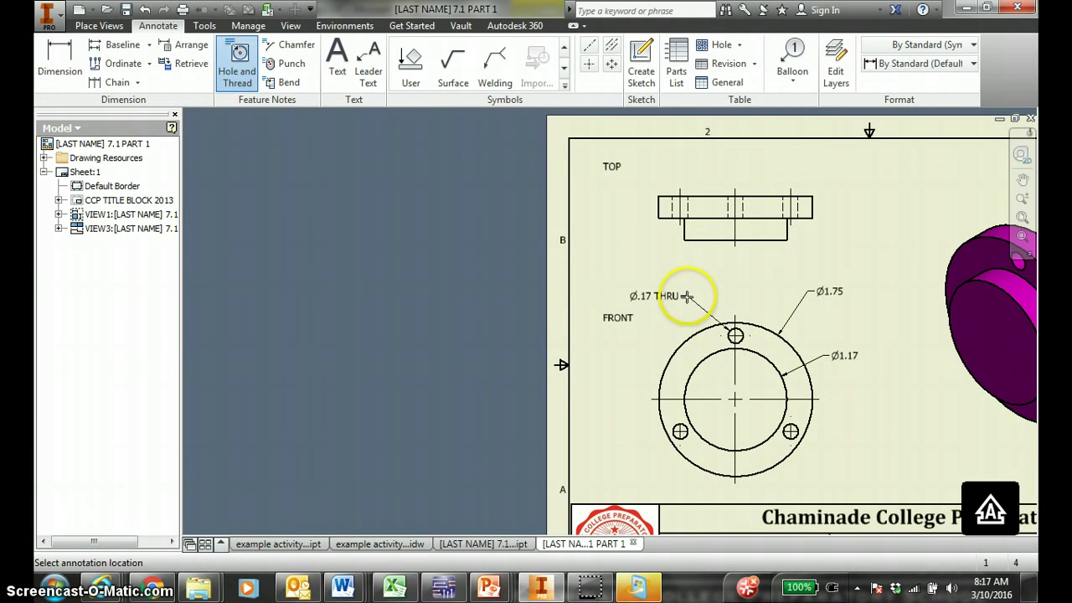
{"action": "left_click", "coordinate": [685, 289]}
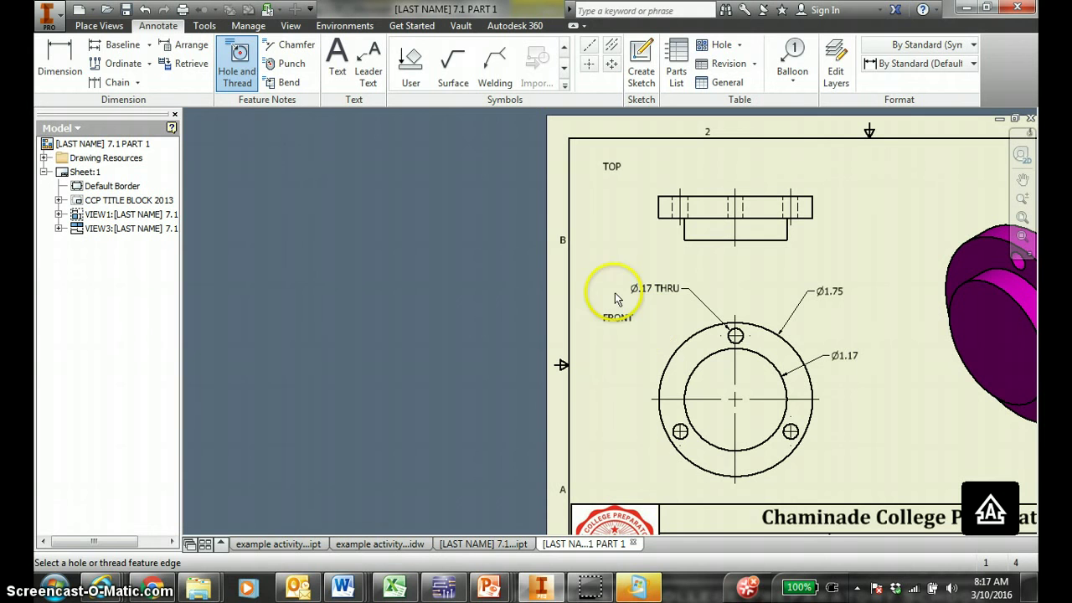
{"action": "left_click", "coordinate": [59, 61]}
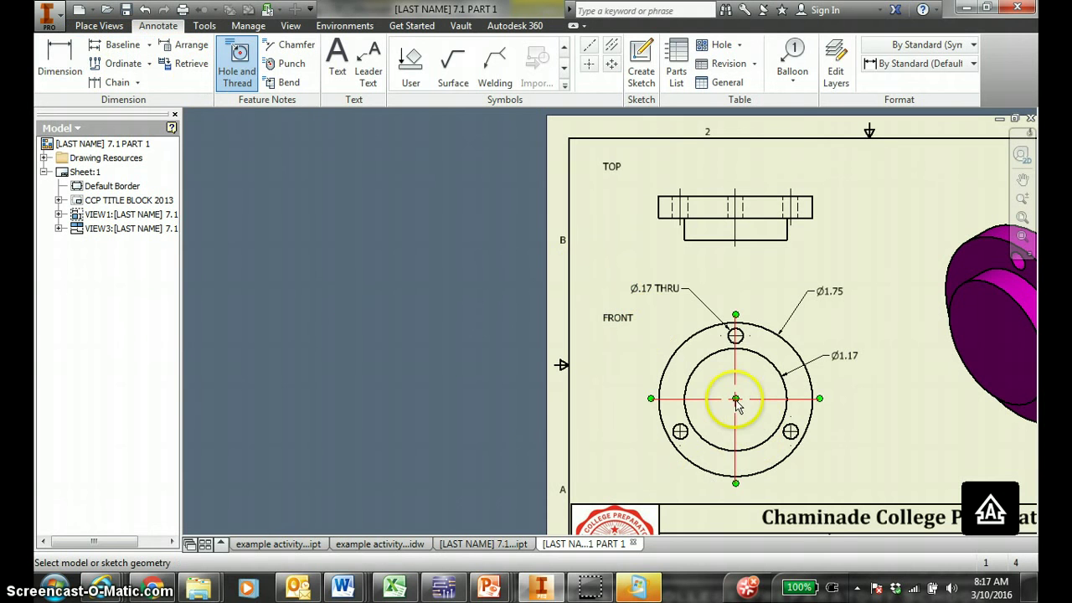
{"action": "left_click", "coordinate": [670, 435]}
{"action": "left_click", "coordinate": [652, 399]}
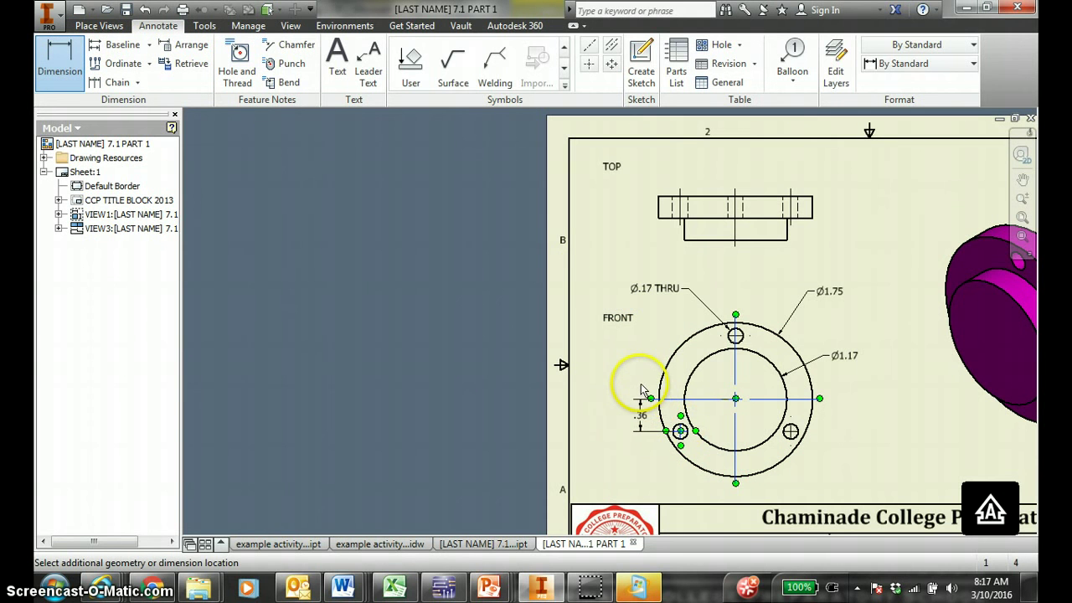
{"action": "key", "text": "Escape"}
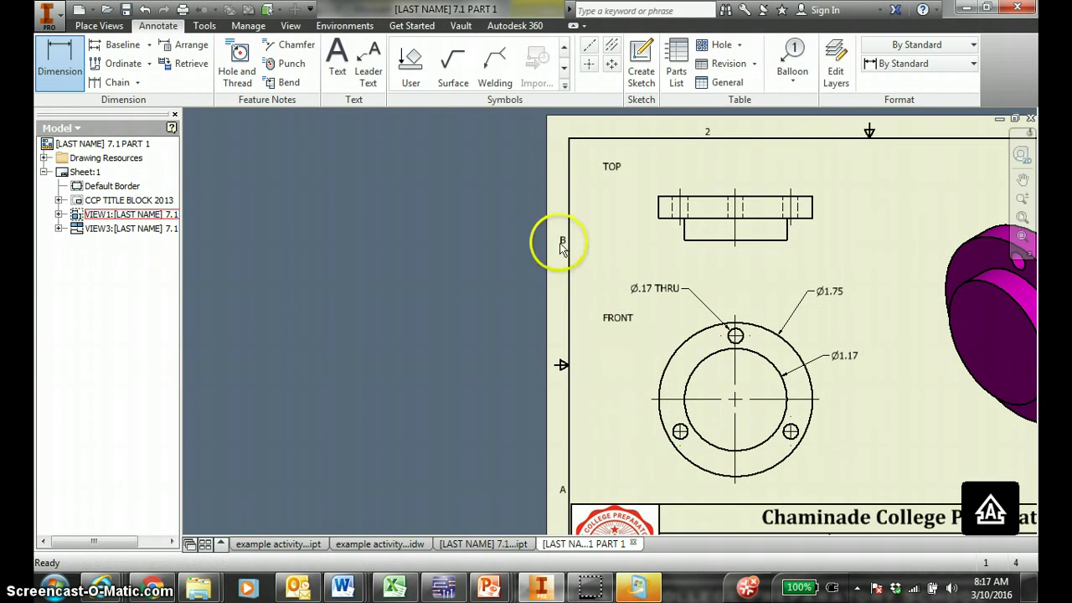
- Dimension the vertical distance from the flange center to the uppermost hole's center, placed beside the front view under the FRONT label
{"action": "left_click", "coordinate": [63, 57]}
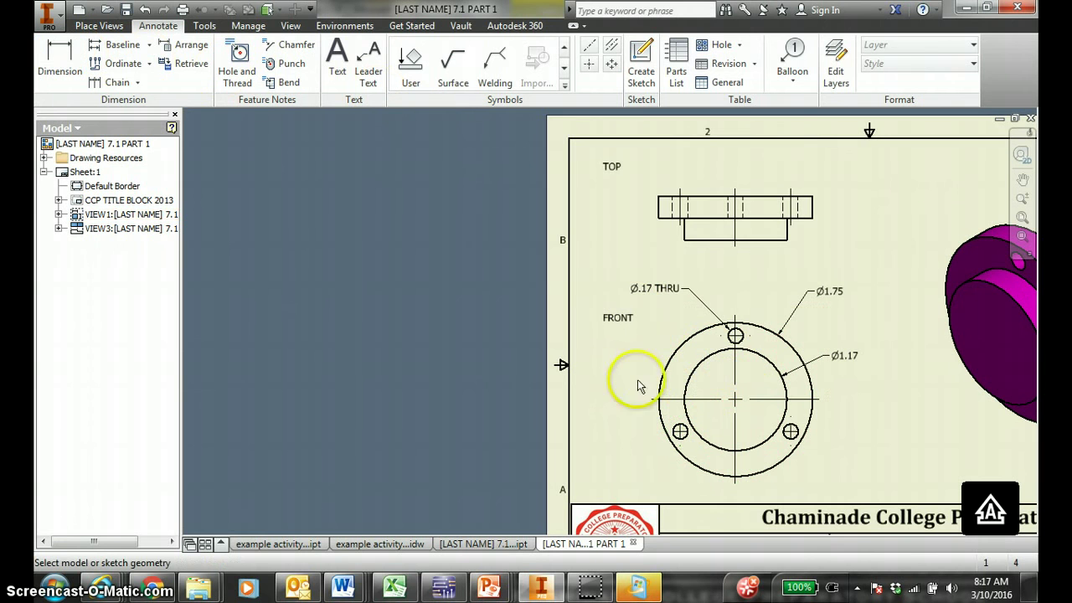
{"action": "left_click", "coordinate": [735, 399]}
{"action": "left_click", "coordinate": [735, 335]}
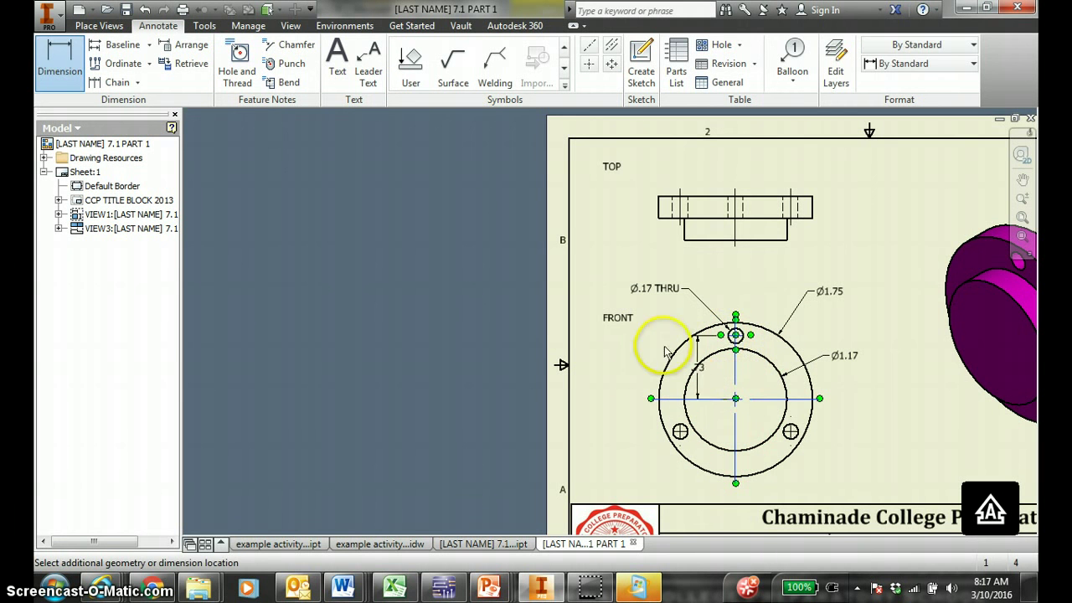
{"action": "left_click", "coordinate": [618, 364]}
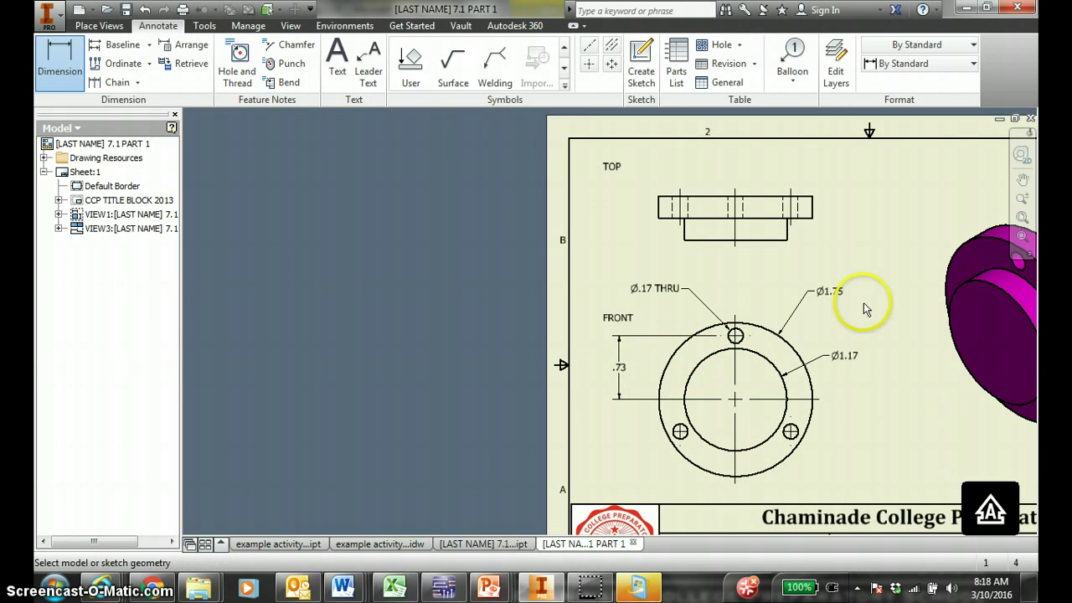
- Dimension the part's overall thickness and the wide flange's thickness beside the top view
{"action": "left_click", "coordinate": [59, 57]}
{"action": "left_click", "coordinate": [814, 207]}
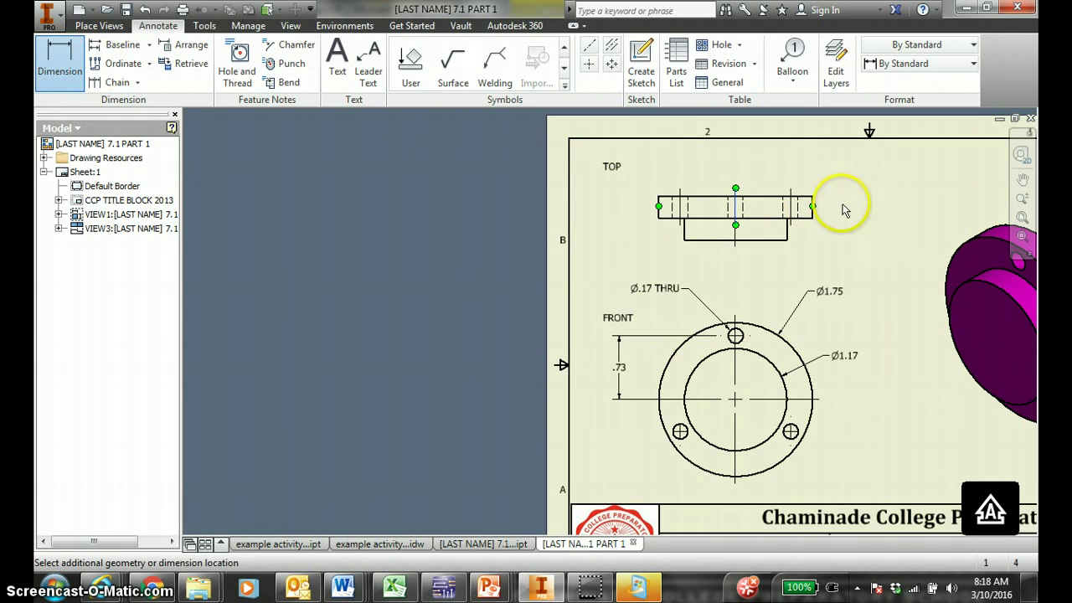
{"action": "left_click", "coordinate": [52, 58]}
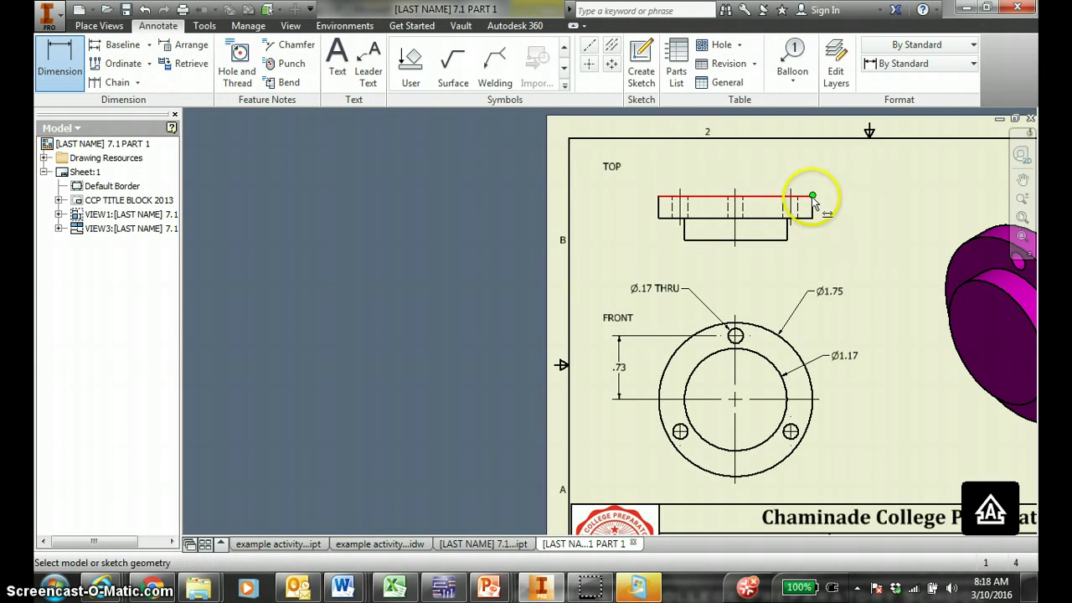
{"action": "left_click", "coordinate": [872, 233]}
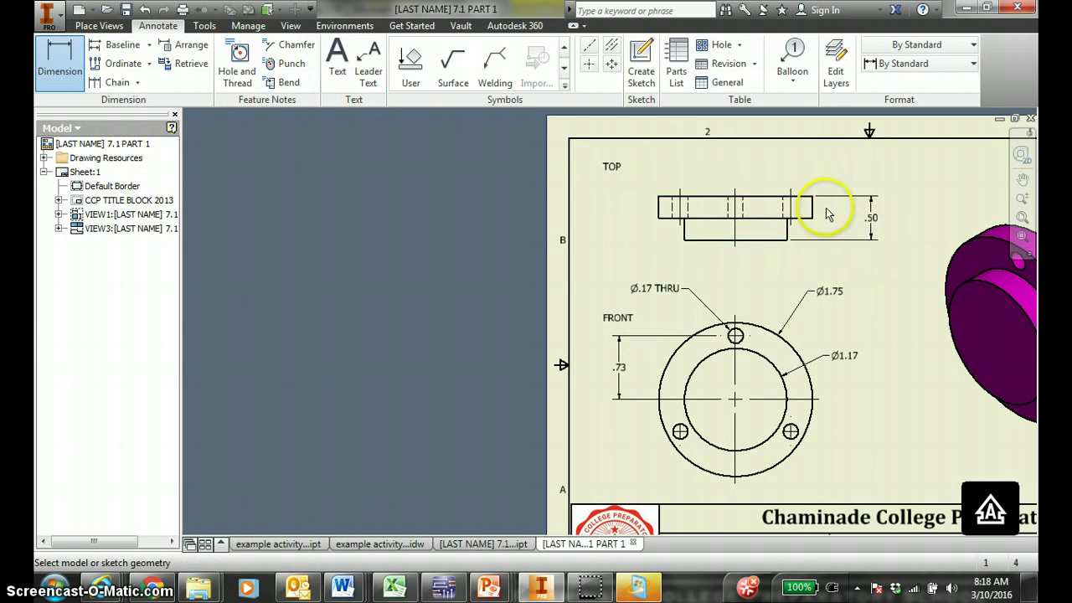
{"action": "left_click", "coordinate": [812, 207]}
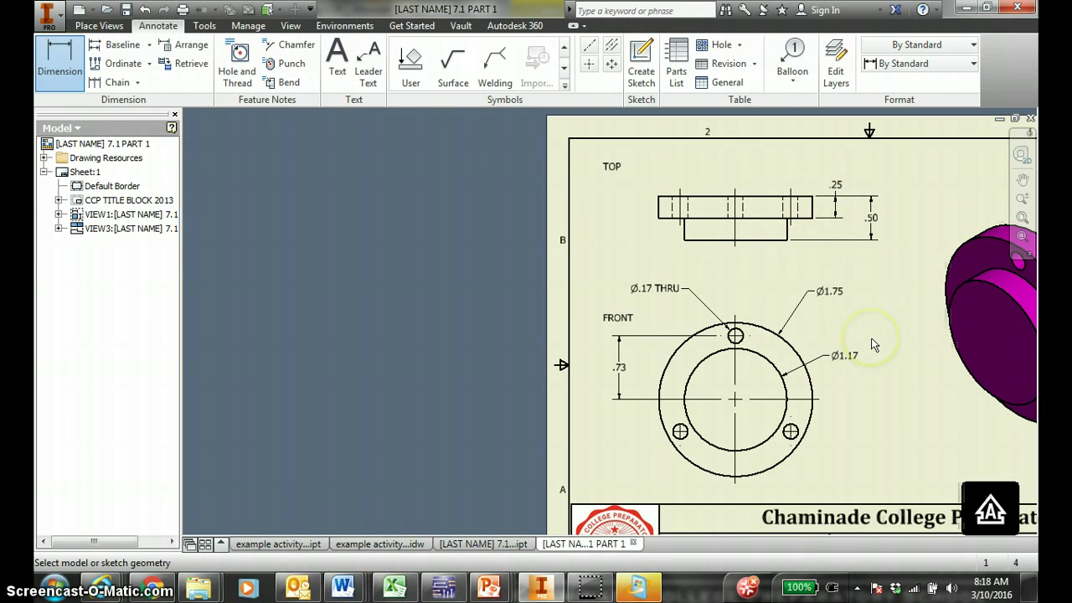
{"action": "key", "text": "Escape"}
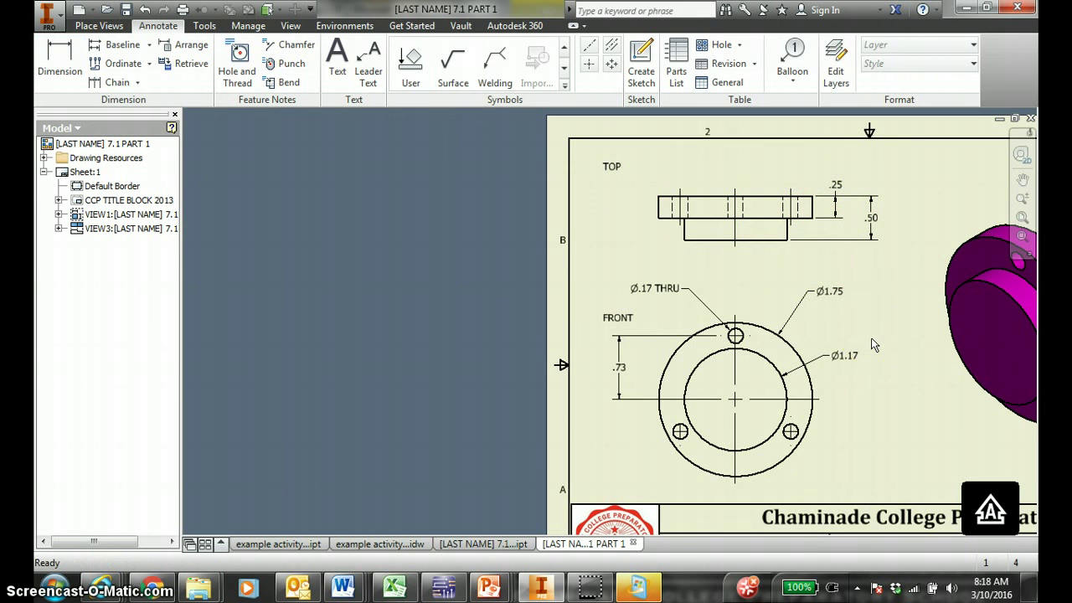
- Append TYP after THRU in the hole note of the front view
{"action": "left_click", "coordinate": [669, 290]}
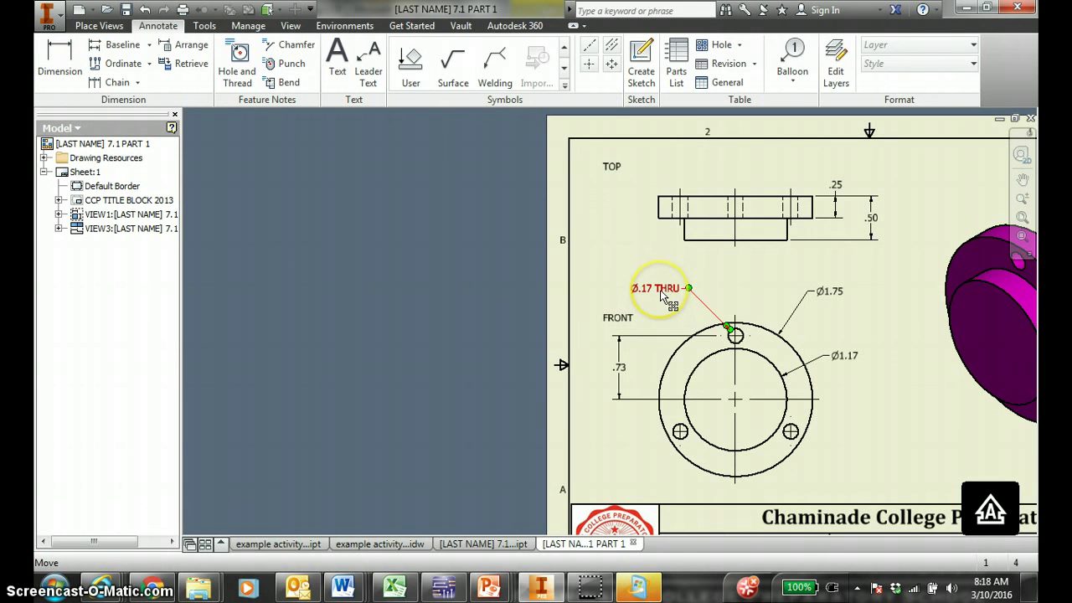
{"action": "double_click", "coordinate": [662, 297]}
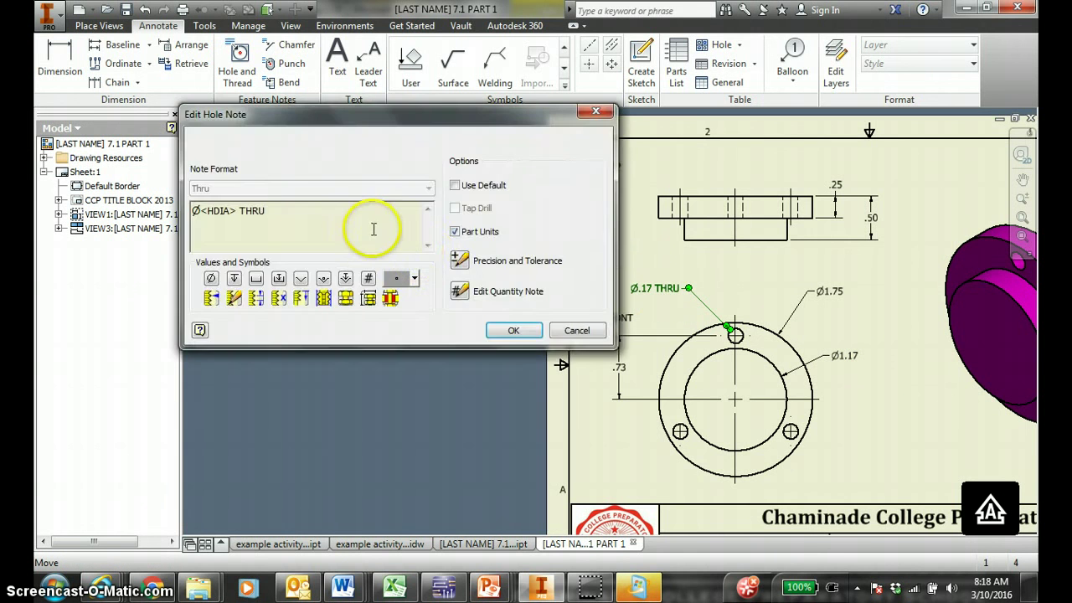
{"action": "key", "text": "Escape"}
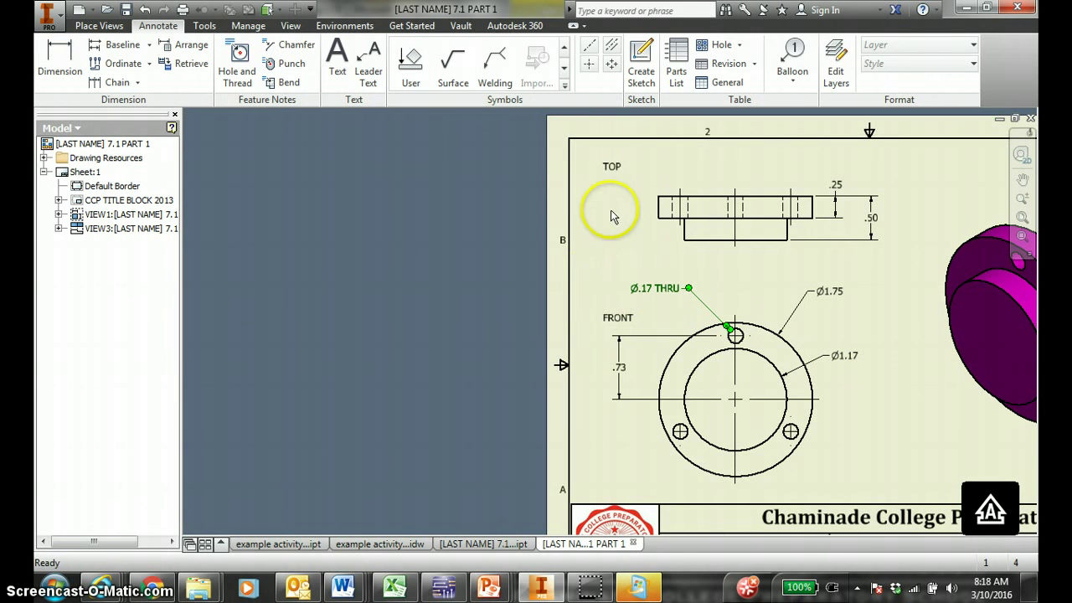
{"action": "double_click", "coordinate": [649, 297]}
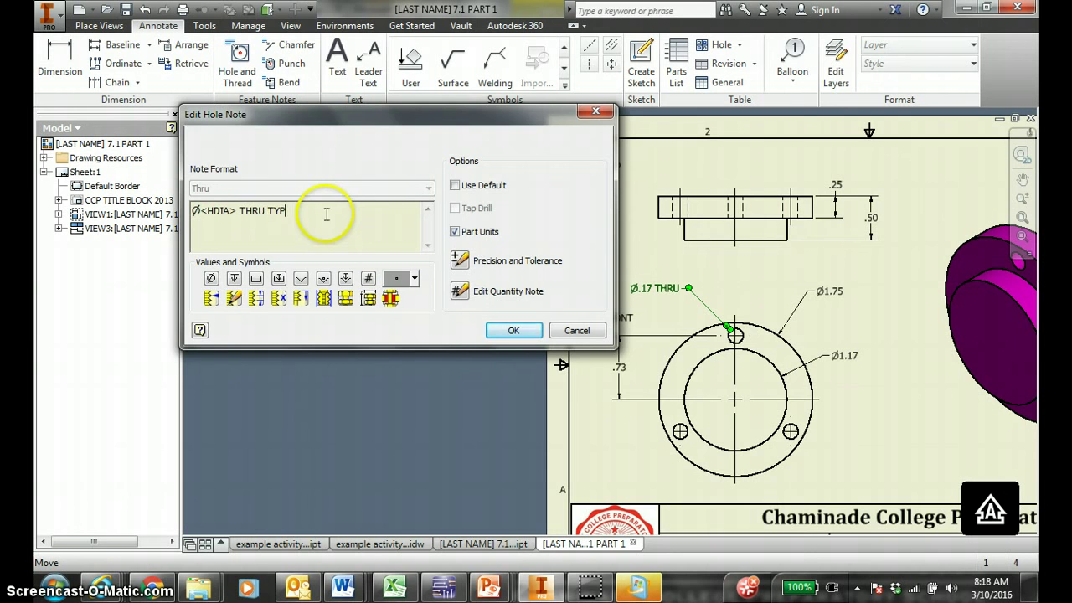
{"action": "left_click", "coordinate": [513, 330]}
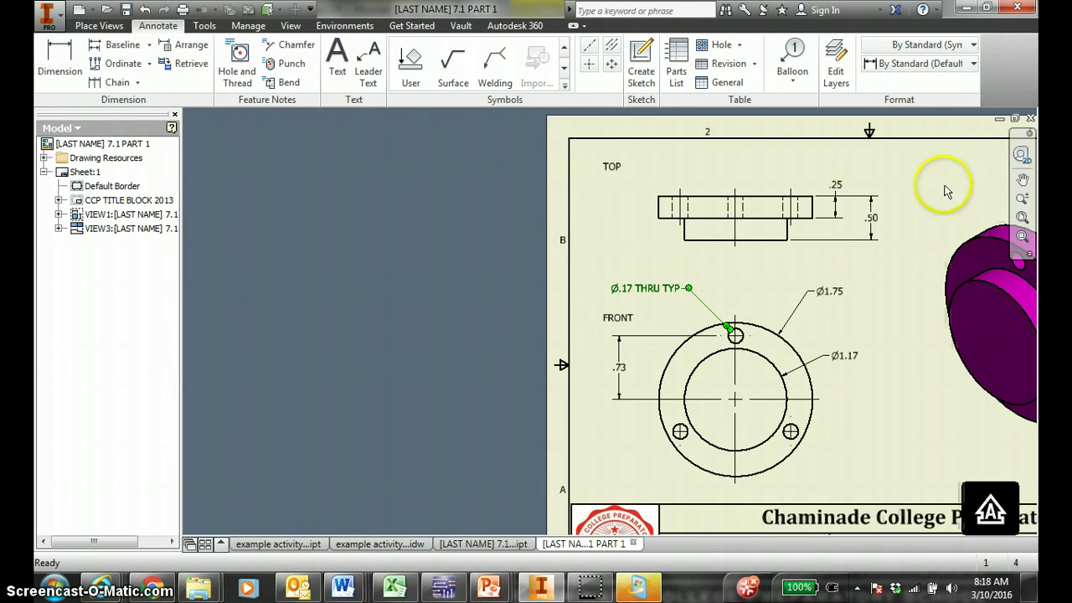
{"action": "key", "text": "F2"}
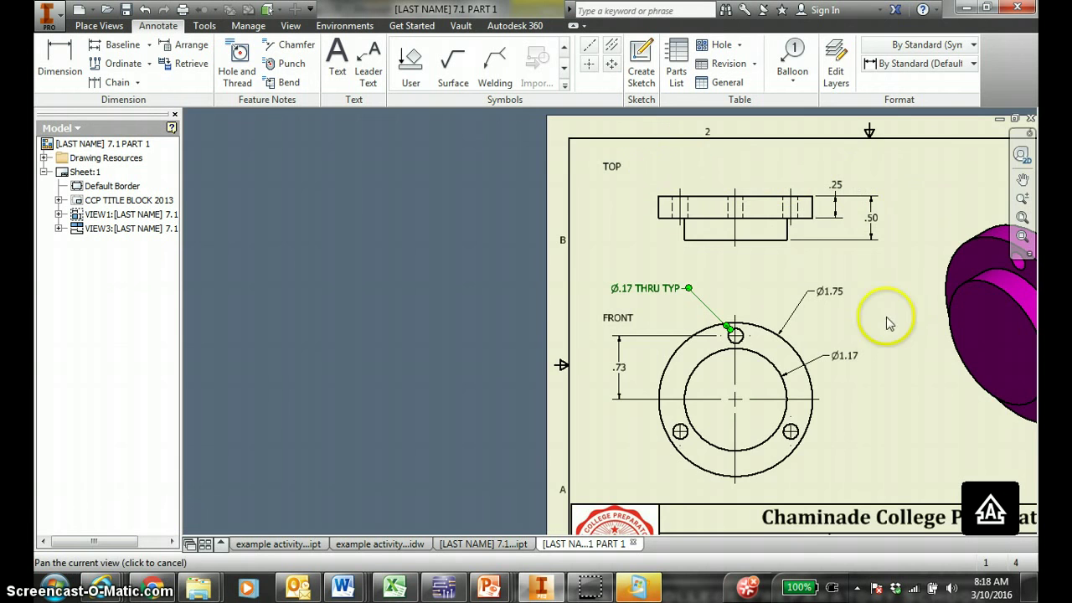
{"action": "scroll", "coordinate": [889, 324], "scroll_direction": "up", "scroll_amount": 5}
{"action": "scroll", "coordinate": [885, 354], "scroll_direction": "down", "scroll_amount": 4}
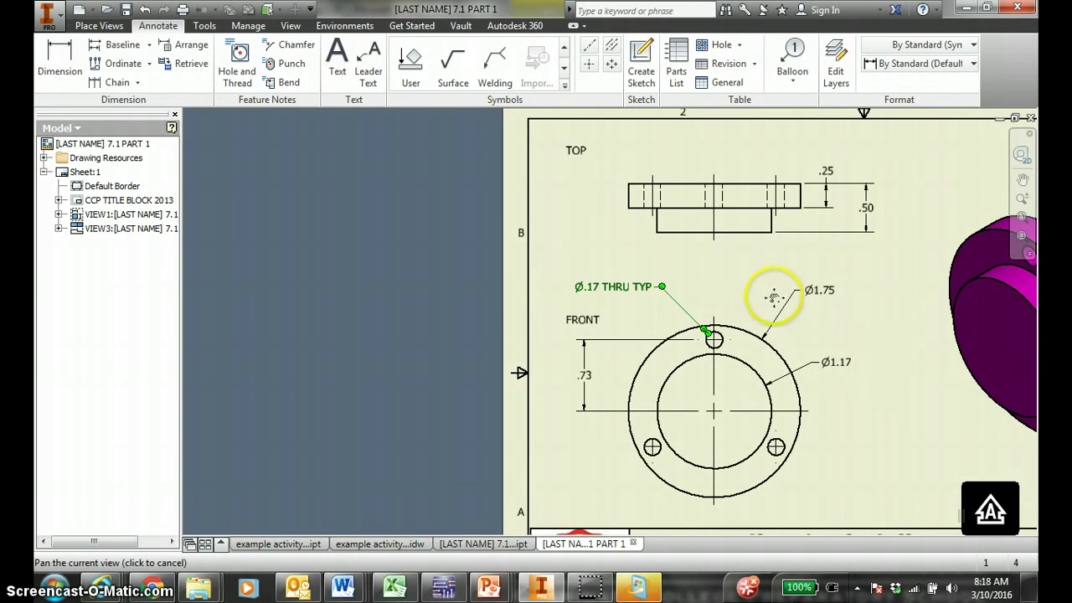
{"action": "left_click_drag", "start_coordinate": [772, 297], "coordinate": [682, 300]}
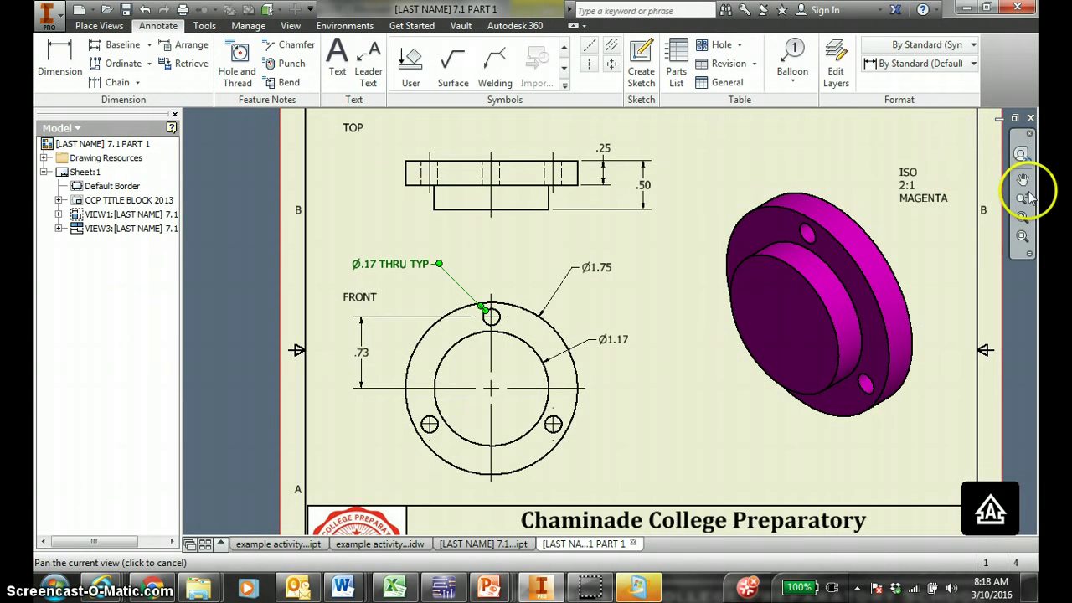
{"action": "left_click", "coordinate": [1021, 218]}
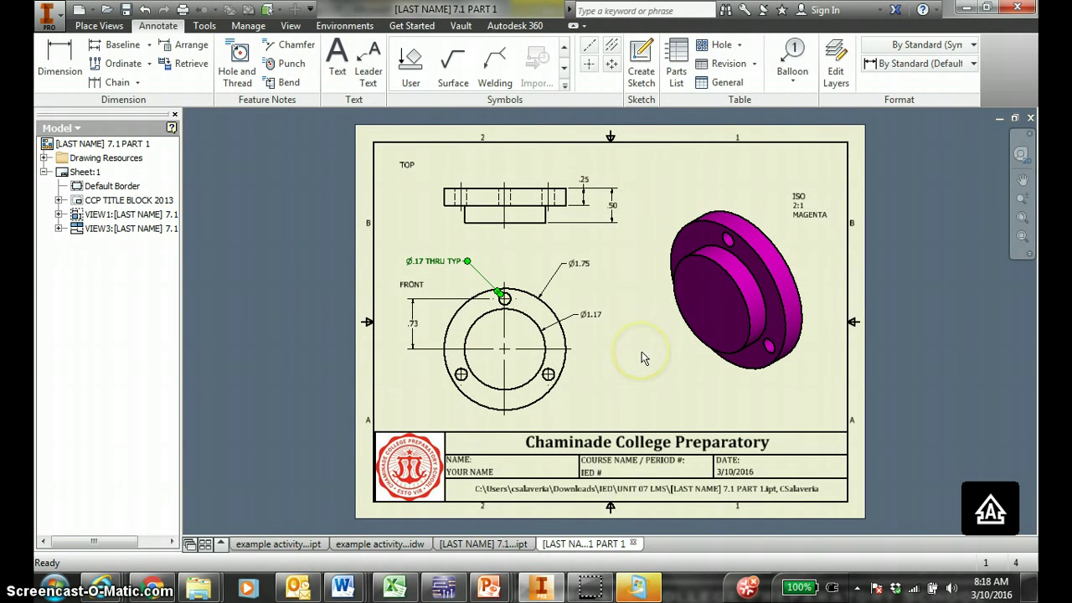
- Save the drawing as [LAST NAME] 7.1 PART 1 in Inventor Drawing (*.idw) format in the UNIT 07 LMS folder
{"action": "left_click", "coordinate": [124, 10]}
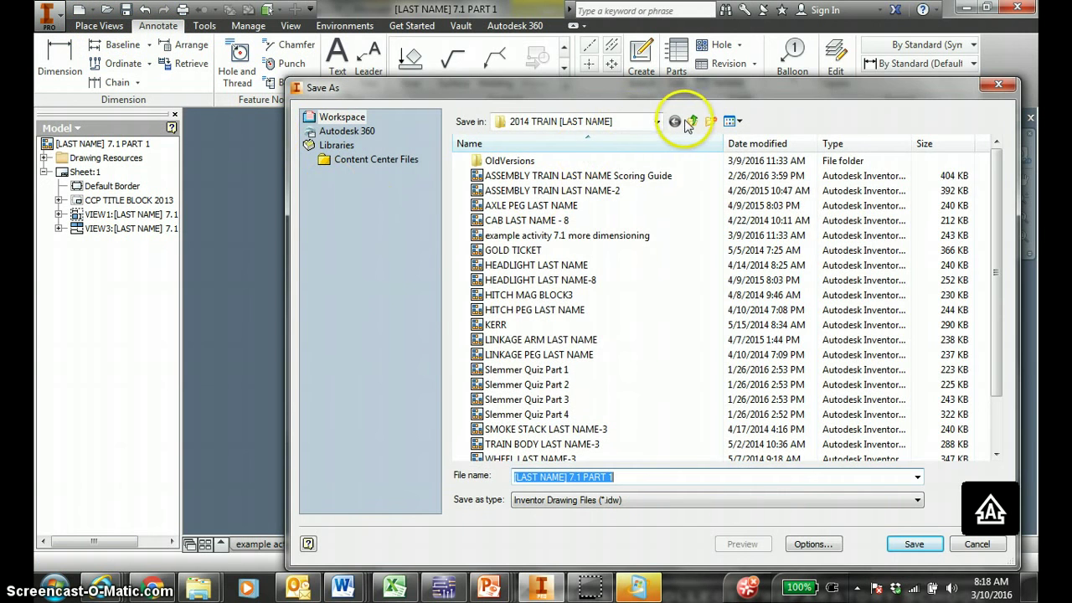
{"action": "left_click", "coordinate": [691, 120]}
{"action": "left_click", "coordinate": [535, 416]}
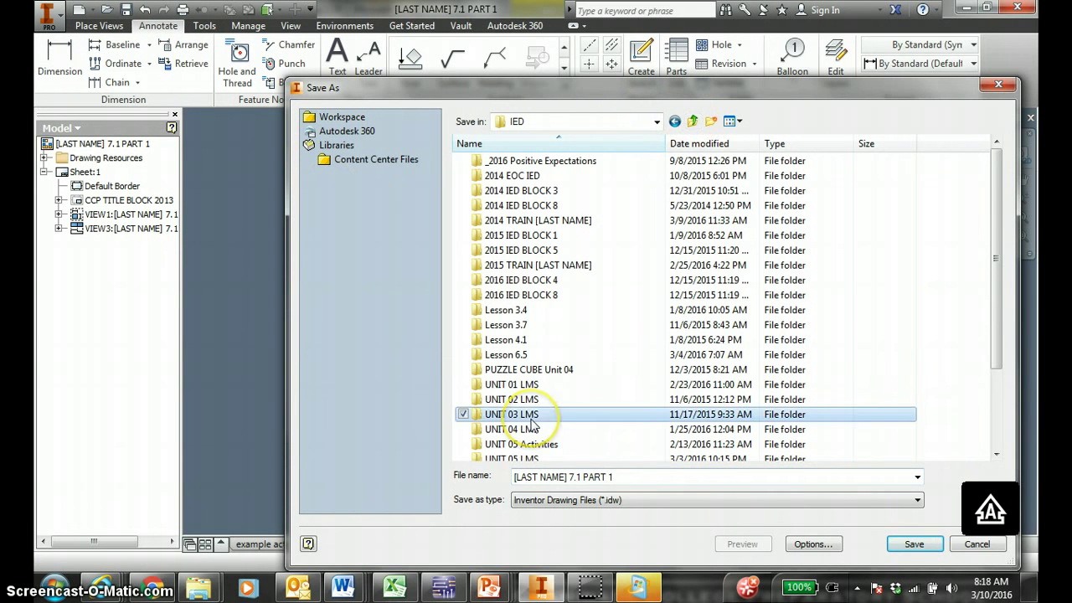
{"action": "scroll", "coordinate": [532, 414], "scroll_direction": "down", "scroll_amount": 2}
{"action": "left_click", "coordinate": [529, 418]}
{"action": "double_click", "coordinate": [529, 418]}
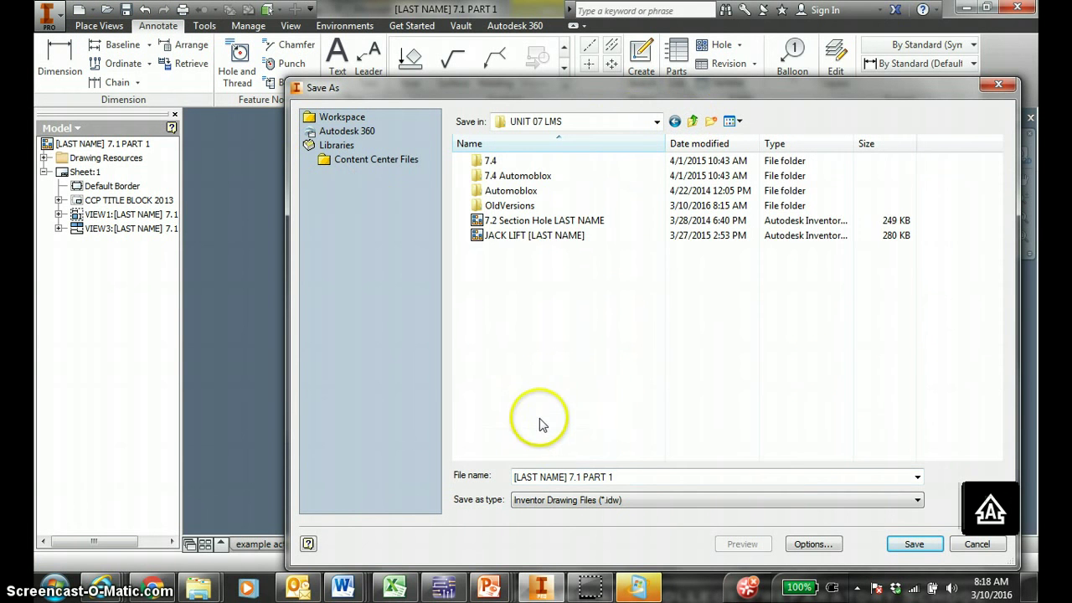
{"action": "left_click", "coordinate": [914, 543]}
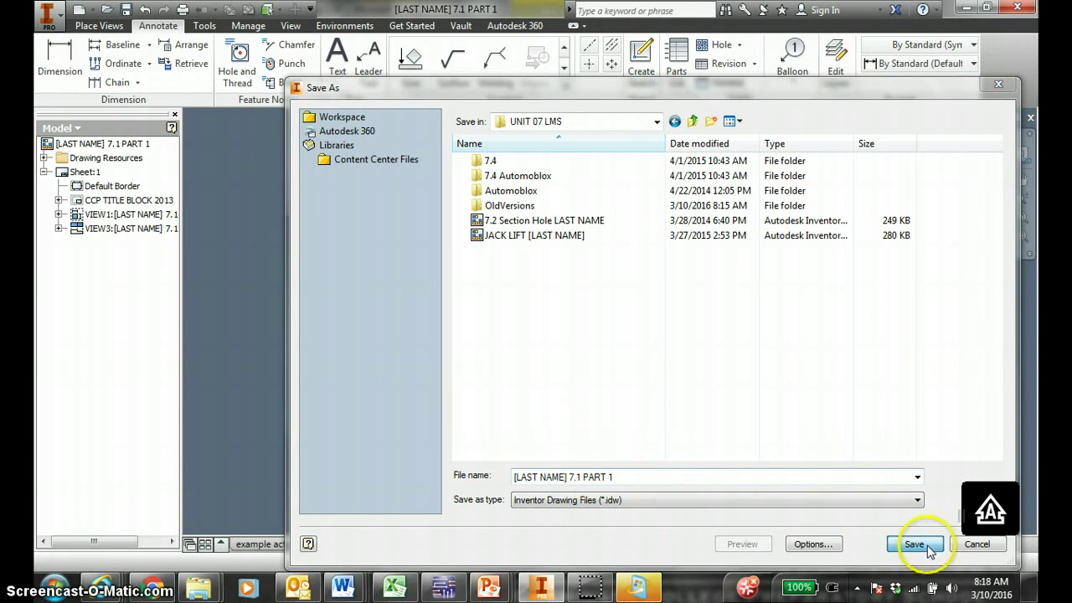
- Export the drawing as a PDF named [LAST NAME] 7.1 PART 1-8 in the UNIT 07 LMS folder, without replacing the existing PDF
{"action": "left_click", "coordinate": [565, 360]}
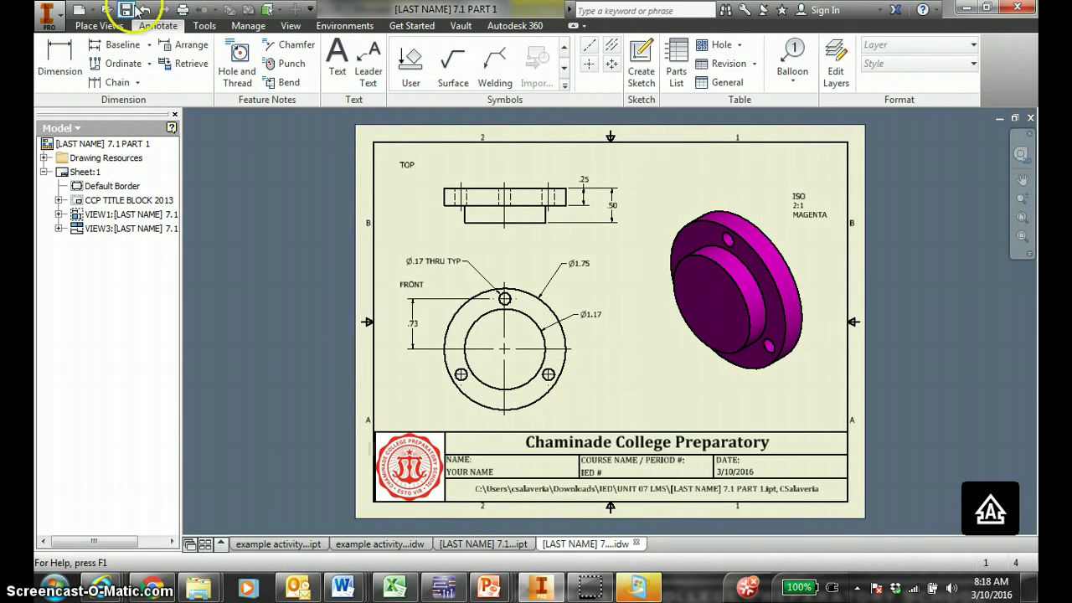
{"action": "left_click", "coordinate": [52, 17]}
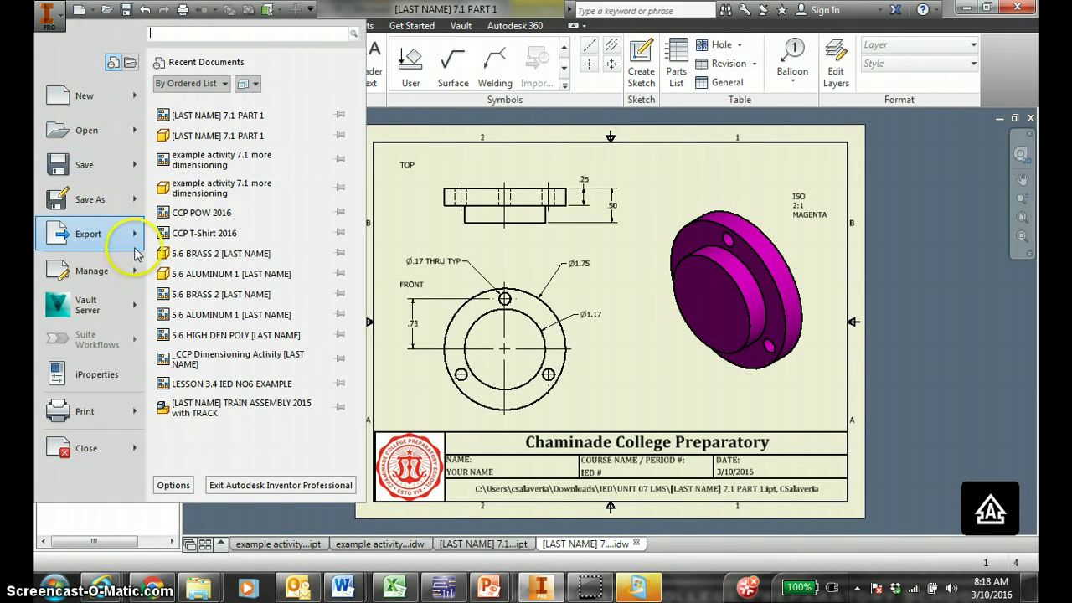
{"action": "mouse_move", "coordinate": [121, 248]}
{"action": "left_click", "coordinate": [280, 154]}
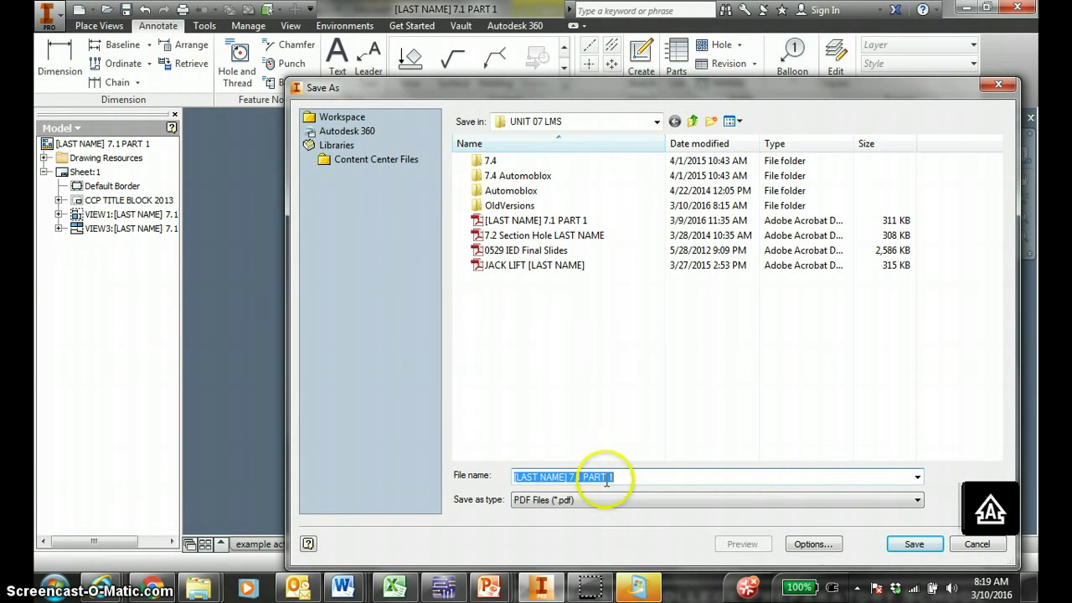
{"action": "left_click", "coordinate": [912, 545]}
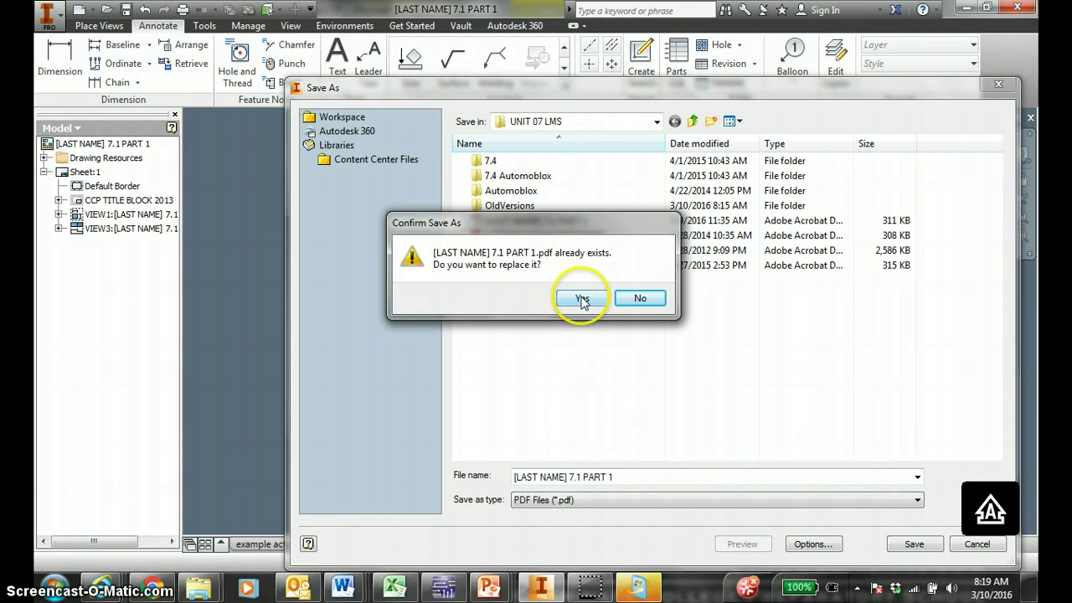
{"action": "left_click", "coordinate": [640, 298]}
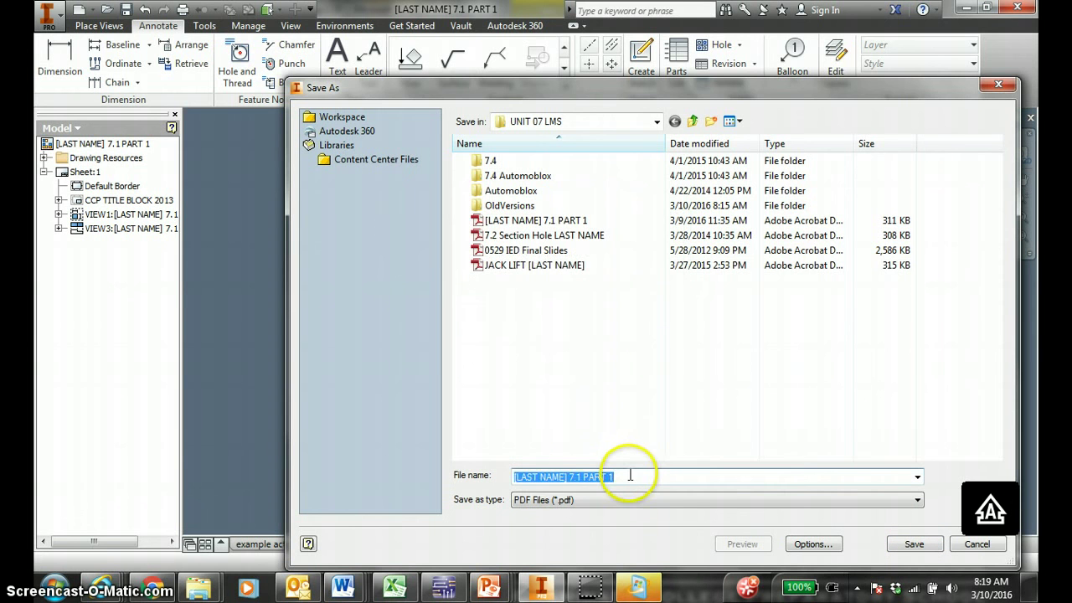
{"action": "left_click", "coordinate": [633, 476]}
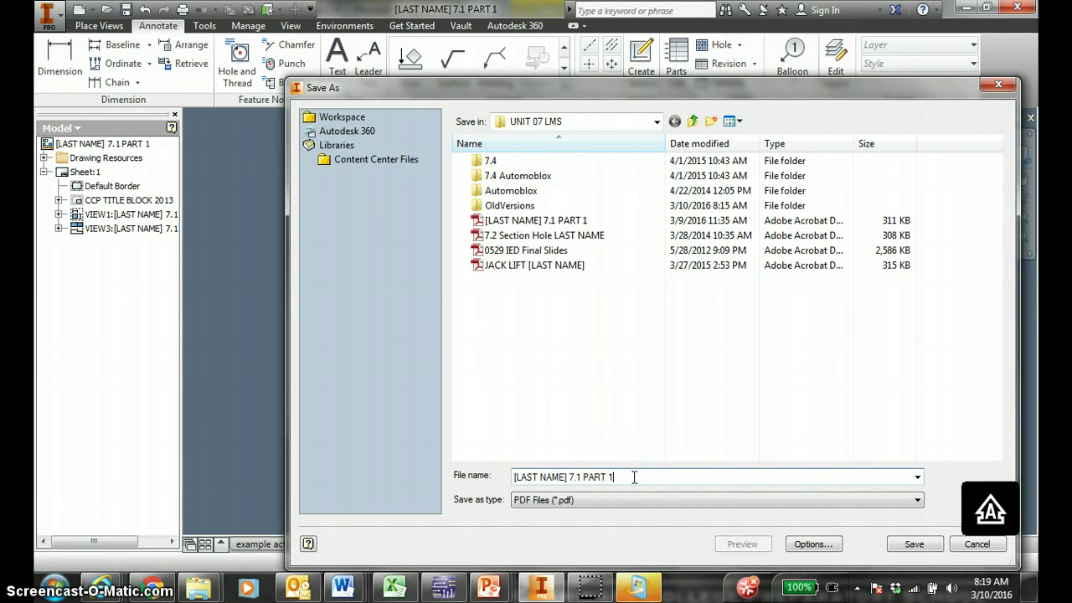
{"action": "type", "text": "-8"}
{"action": "key", "text": "Return"}
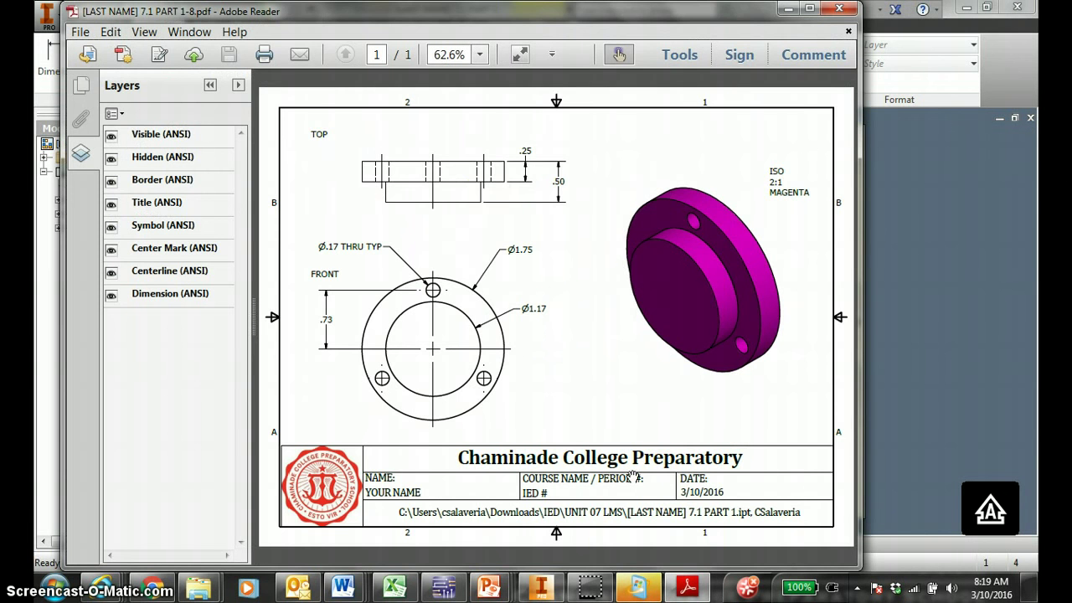
- Maximize the exported PDF in Adobe Reader to check the dimensioned drawing
{"action": "left_click", "coordinate": [210, 85]}
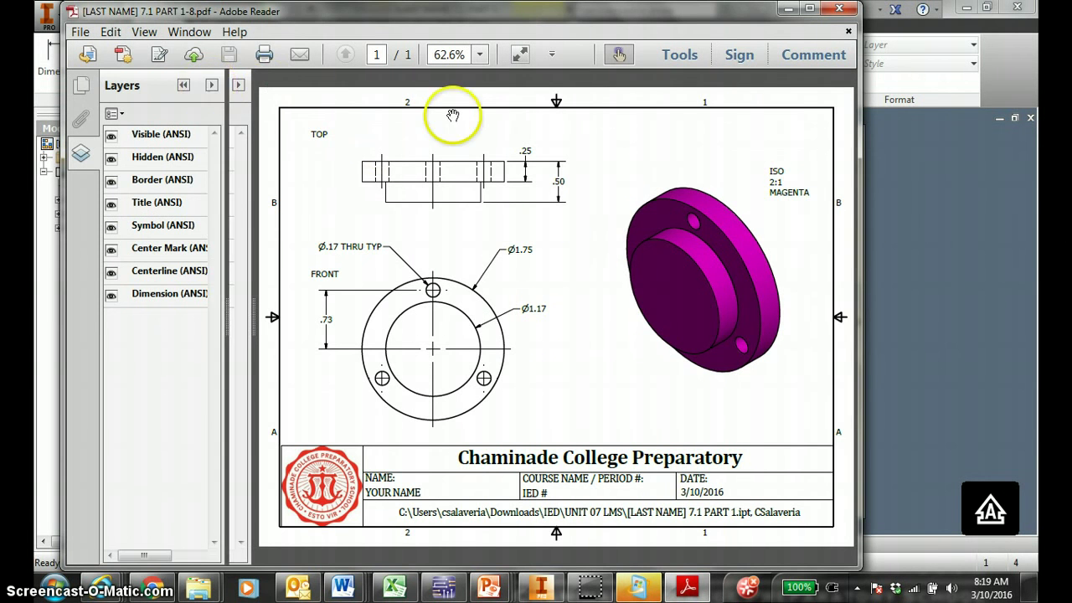
{"action": "left_click", "coordinate": [809, 10]}
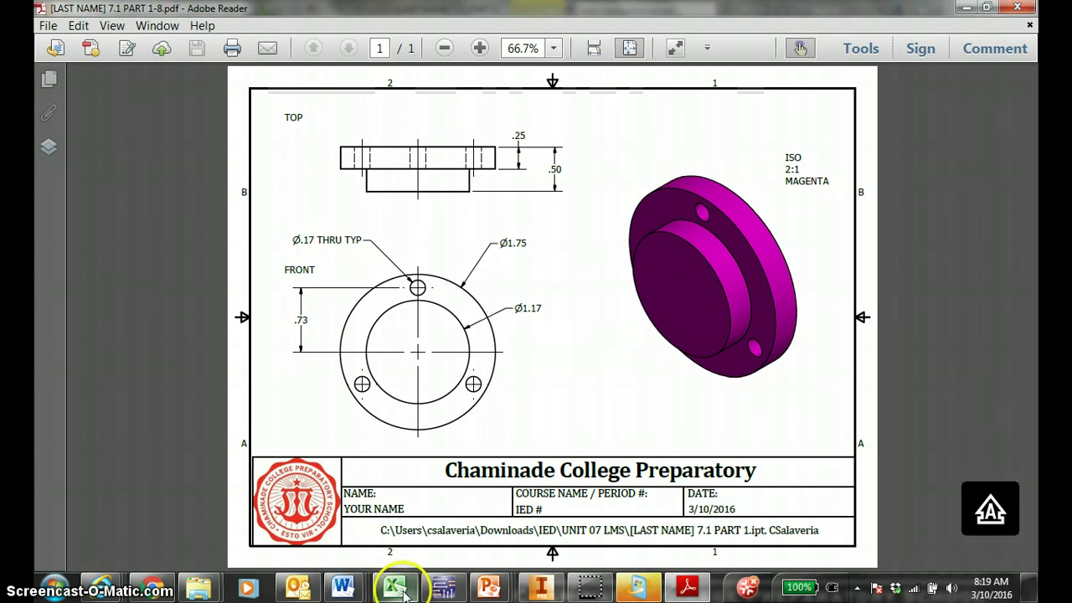
- Switch to the Word document 7.1.A MoreDimensioning CCP and review the conclusion questions and their point value on page 2
{"action": "mouse_move", "coordinate": [360, 590]}
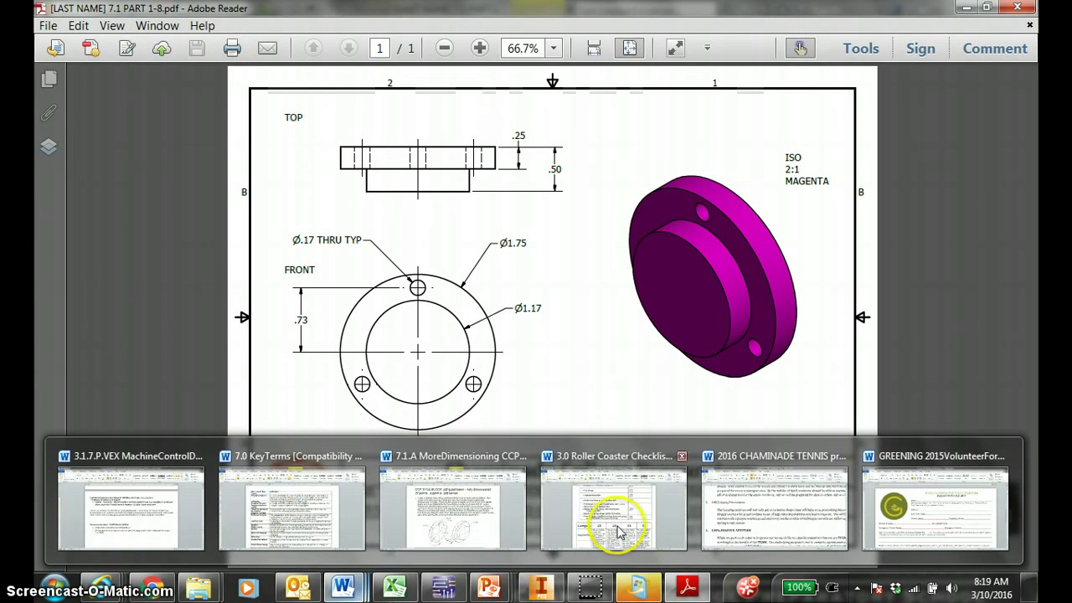
{"action": "left_click", "coordinate": [490, 522]}
{"action": "scroll", "coordinate": [636, 358], "scroll_direction": "down", "scroll_amount": 6}
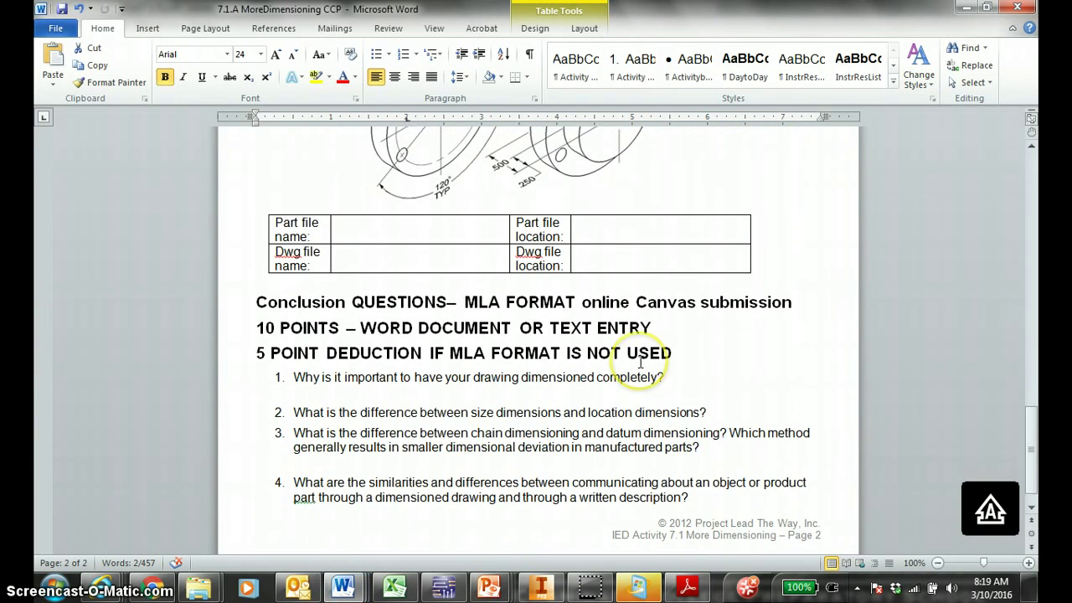
{"action": "left_click_drag", "start_coordinate": [360, 290], "coordinate": [255, 297]}
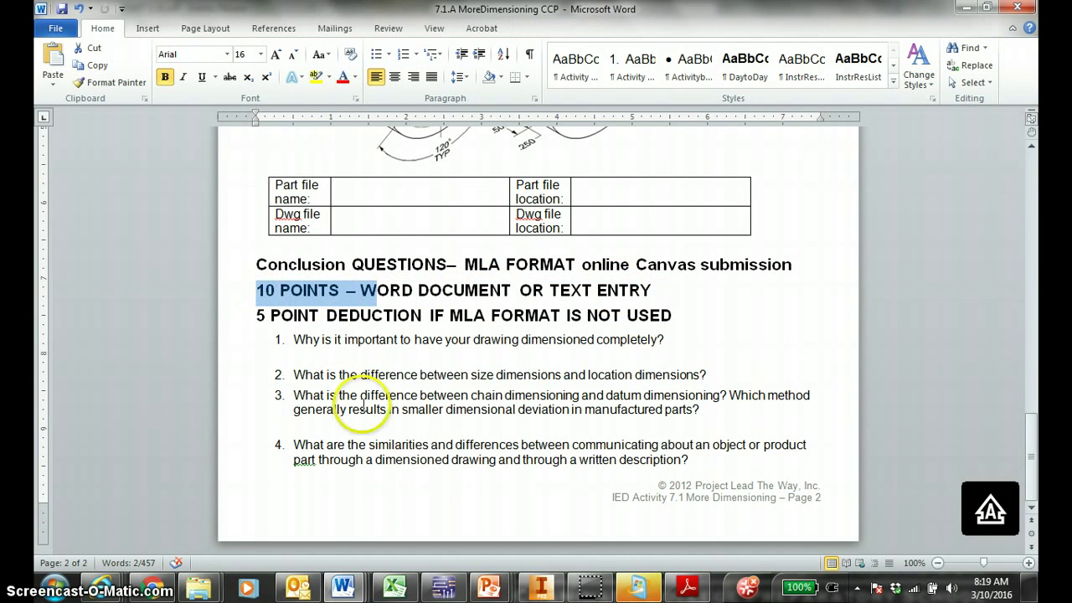
- Switch to the PowerPoint presentation 7.1.A DimensioningStandards and examine the Dimension Text Guidelines slide
{"action": "mouse_move", "coordinate": [492, 589]}
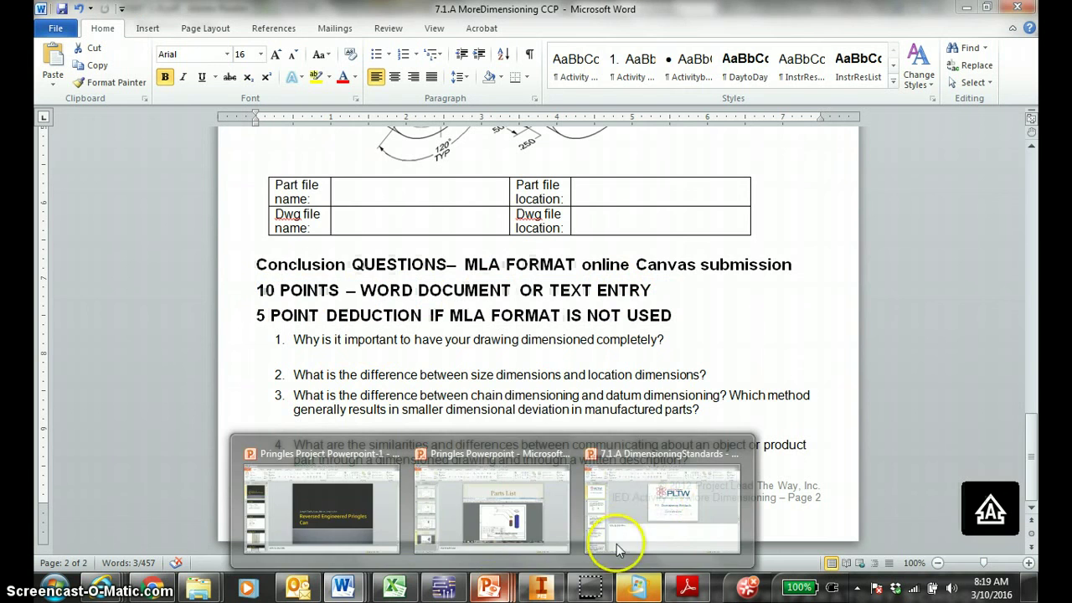
{"action": "left_click", "coordinate": [639, 531]}
{"action": "left_click", "coordinate": [130, 284]}
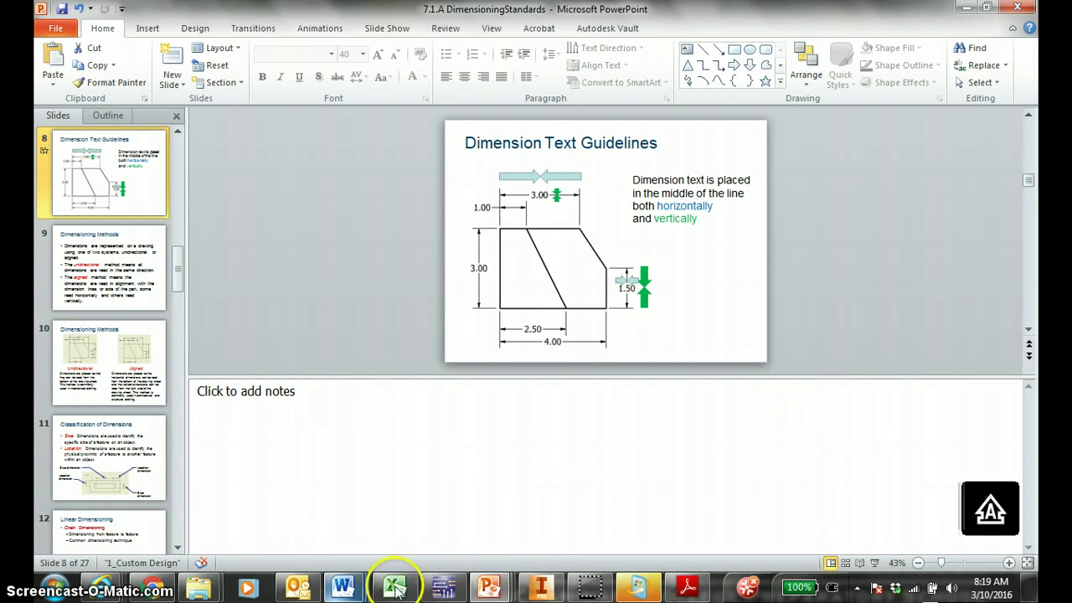
{"action": "left_click", "coordinate": [490, 588]}
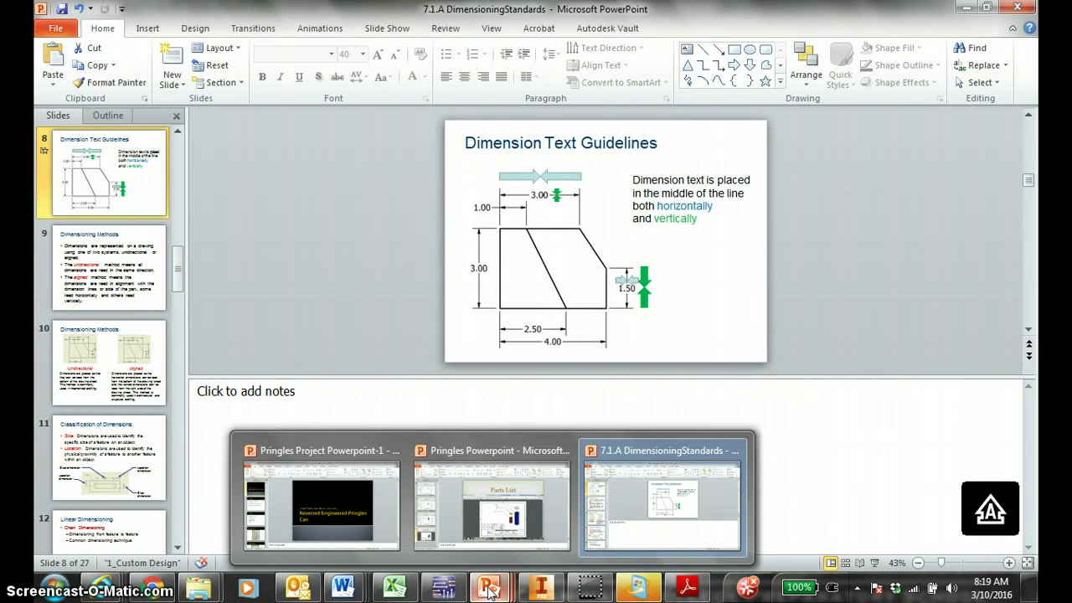